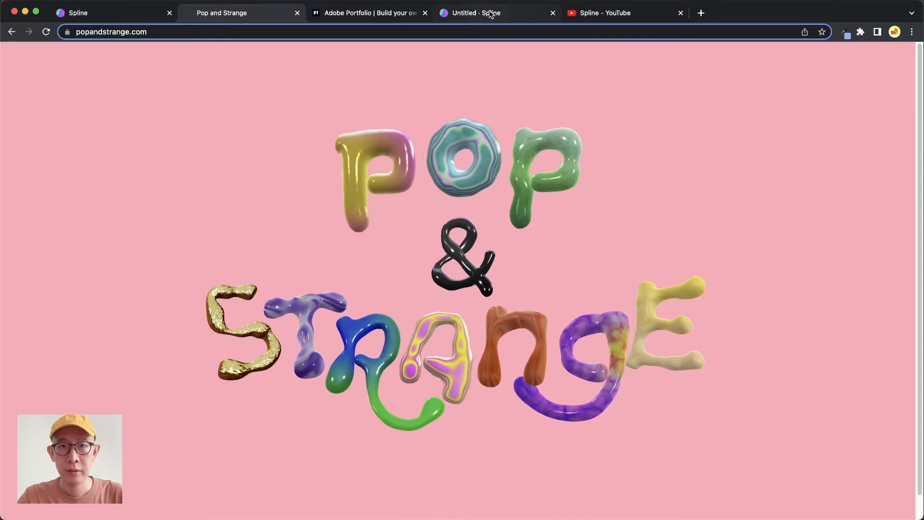
- Switch to the Untitled Spline scene and add a new state to the letter D
left_click(520, 18)
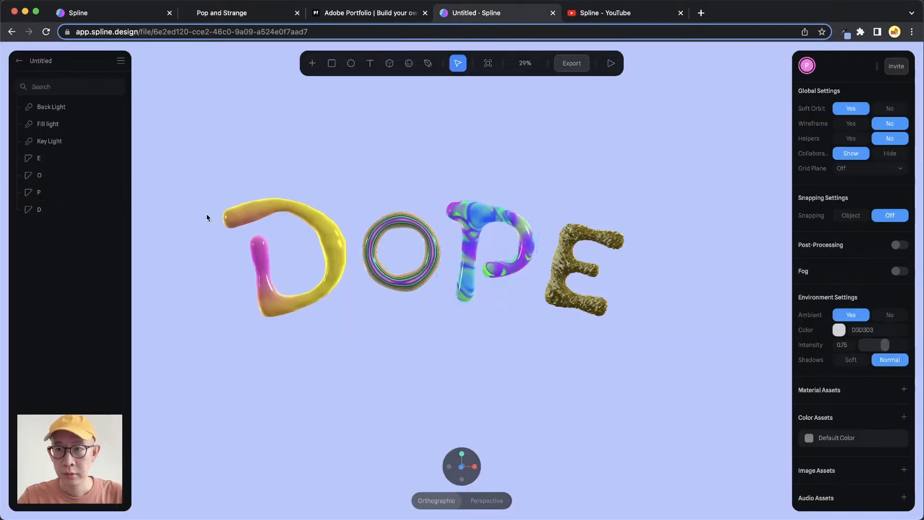
left_click(57, 210)
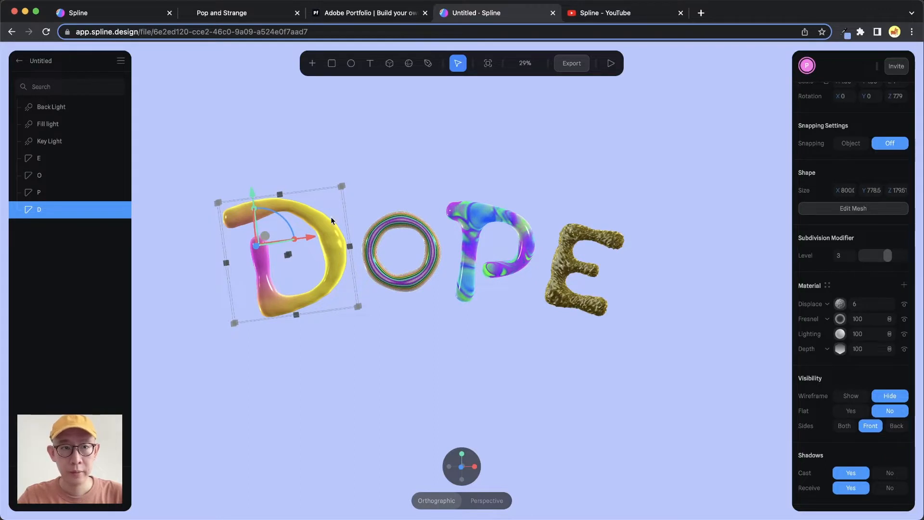
scroll(826, 181, "up", 3)
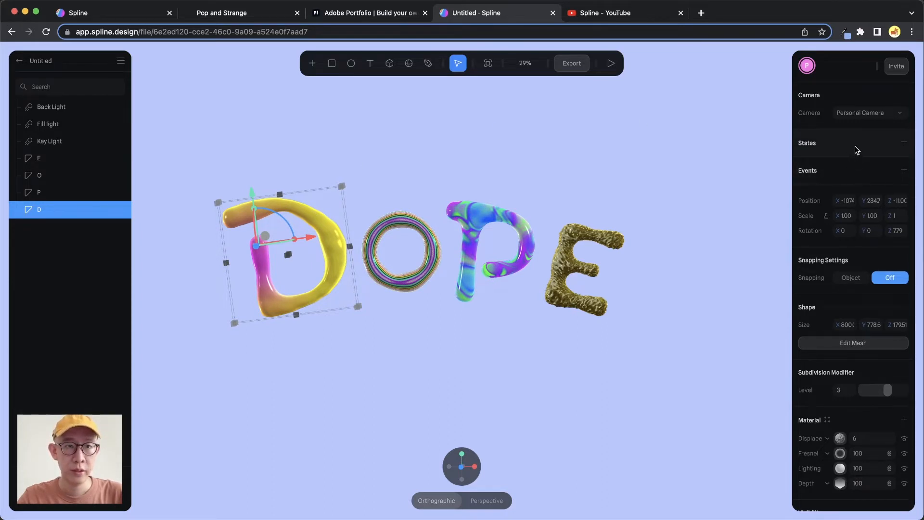
left_click(903, 143)
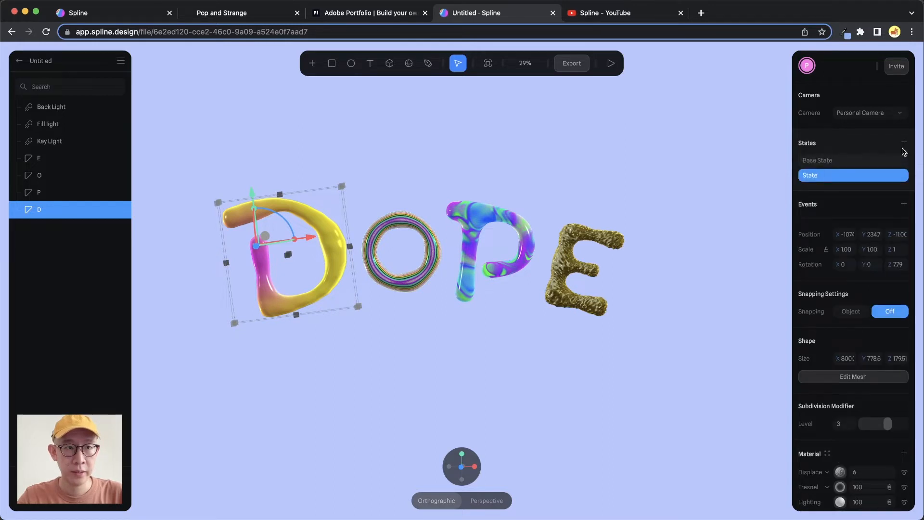
- Rotate the letter D in its new state to about X -35.5, Y -33 and Z 21.65
left_click(829, 161)
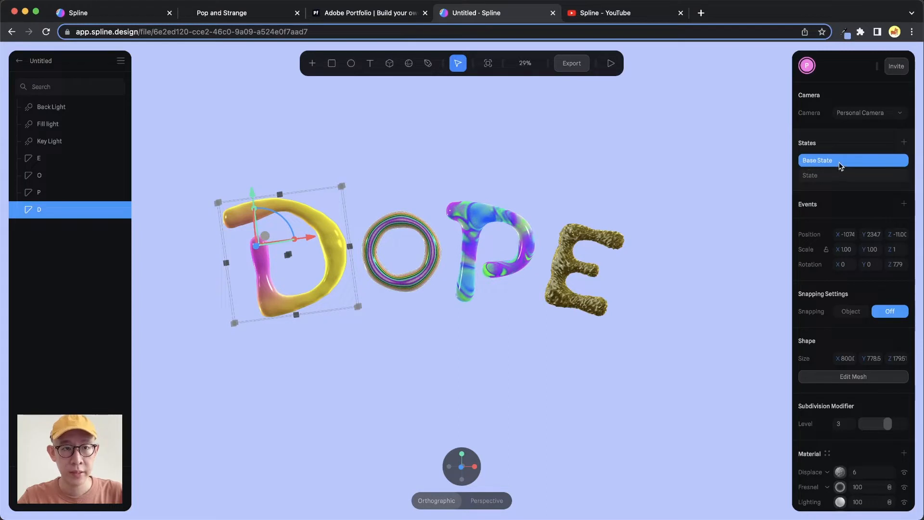
left_click(824, 180)
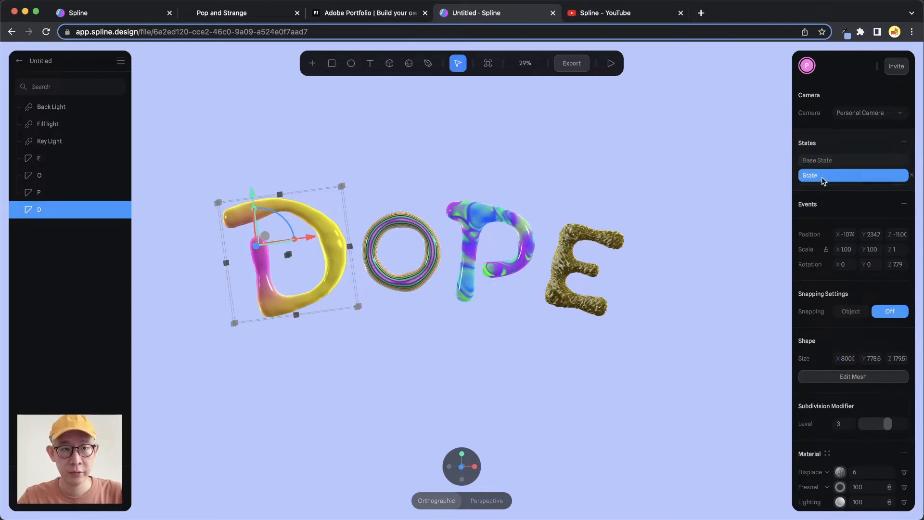
left_click(842, 162)
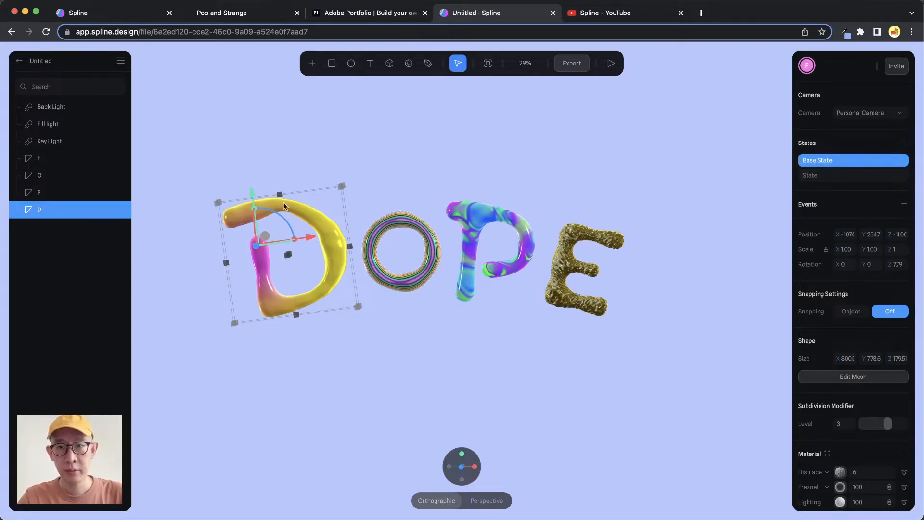
left_click(836, 179)
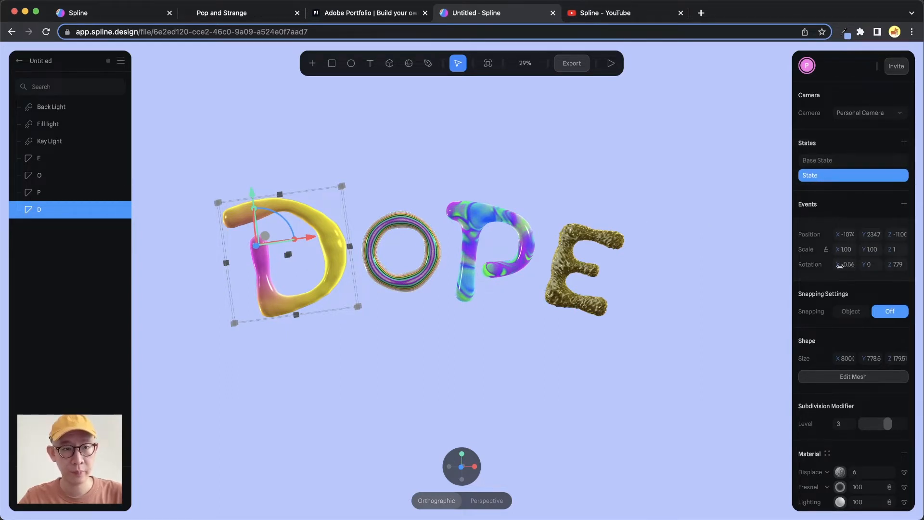
left_click_drag(842, 265, 896, 267)
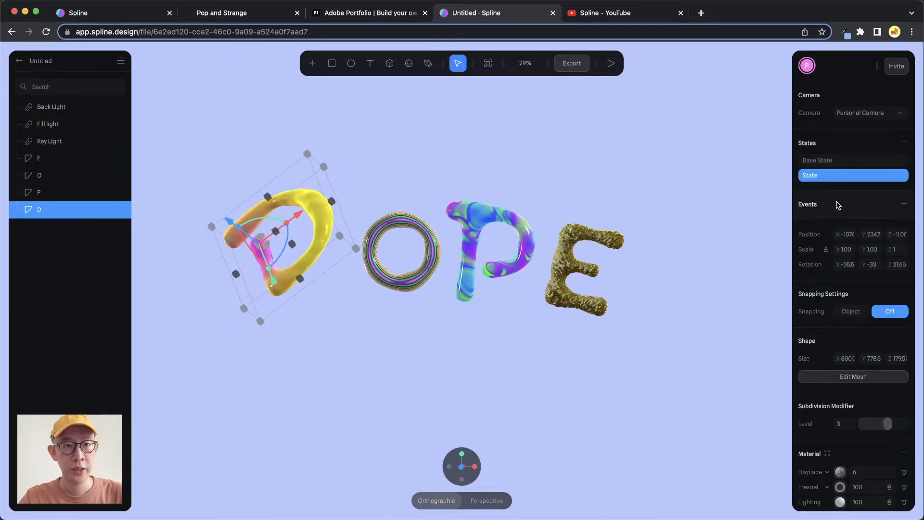
- Add a Mouse Hover event to the letter D with State as its target state
left_click(903, 204)
left_click(866, 225)
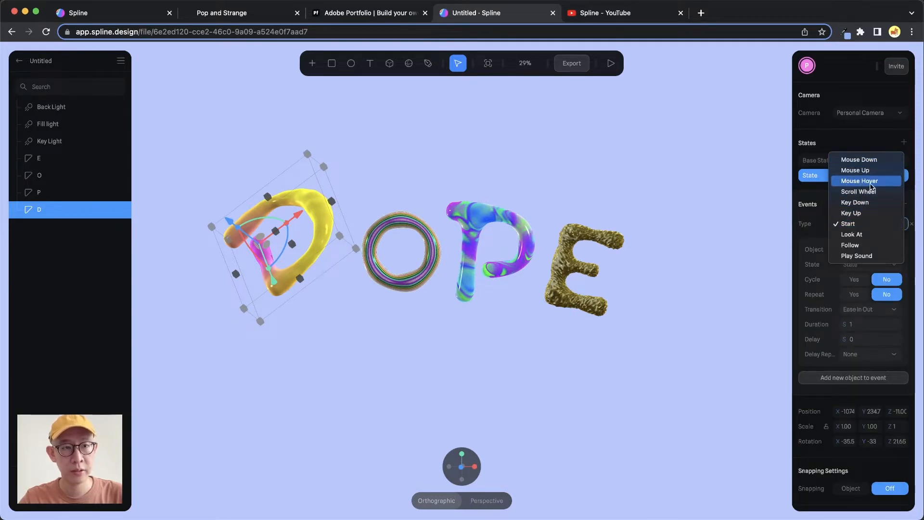
left_click(880, 183)
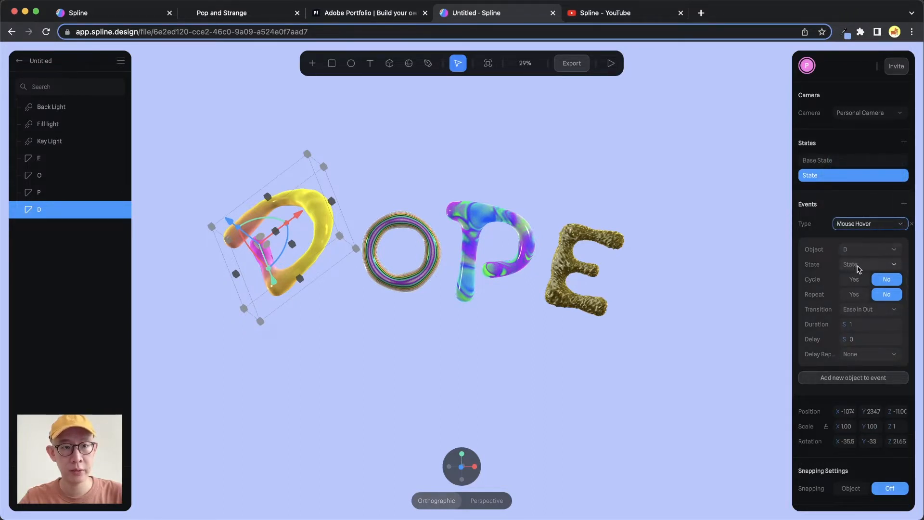
left_click(858, 265)
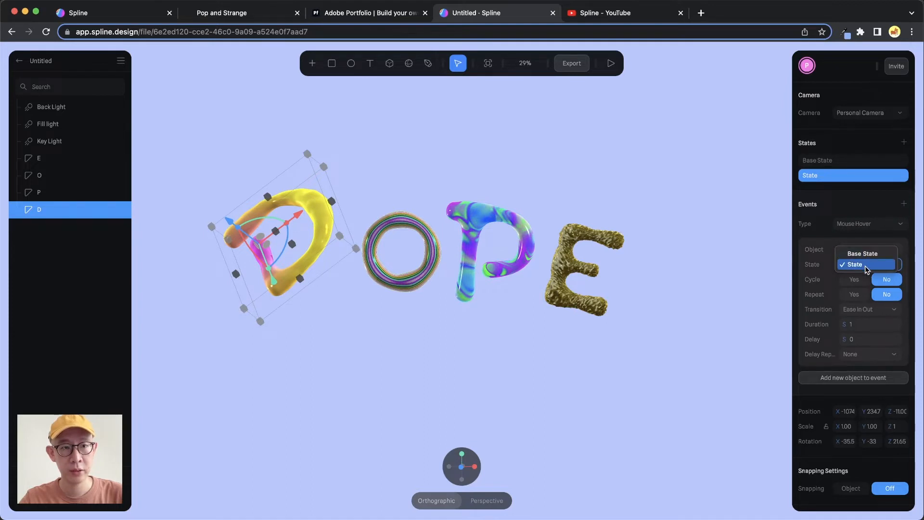
left_click(865, 266)
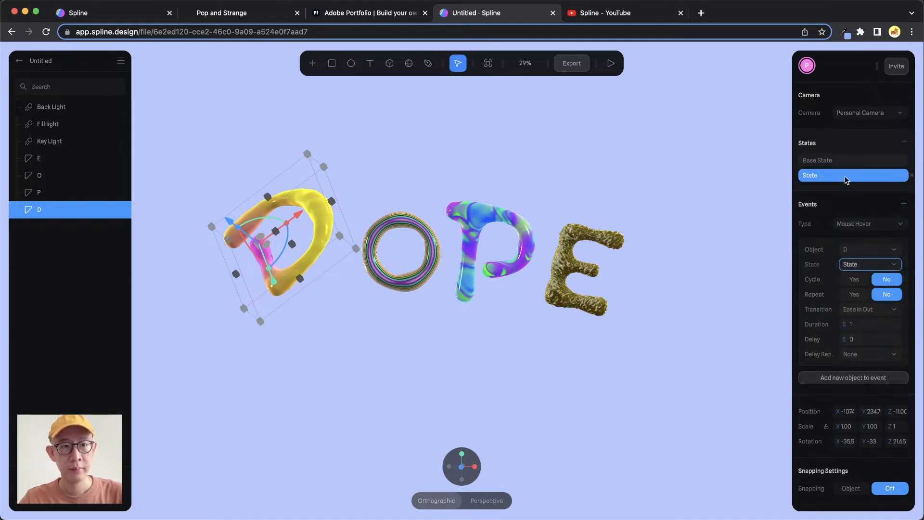
- Compare the letter D's two states, ending on Base State, and preview its hover animation
left_click(840, 160)
left_click(830, 177)
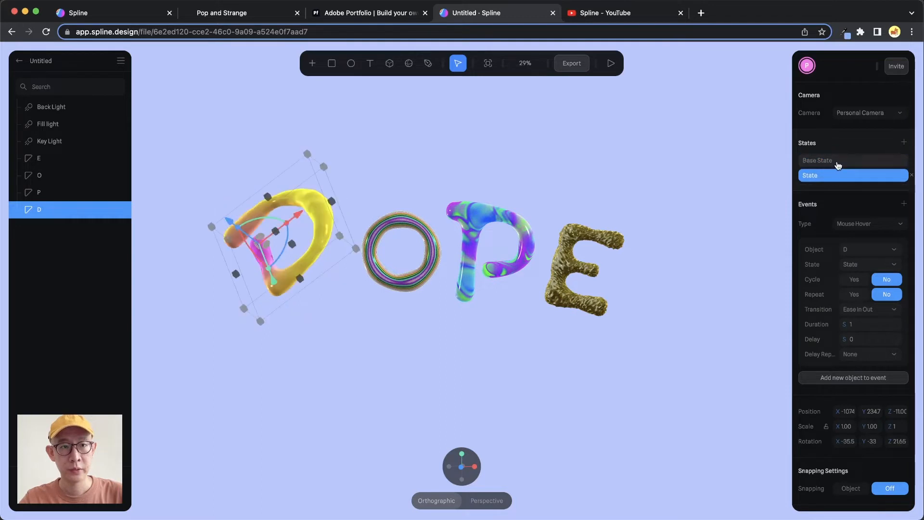
left_click(838, 163)
left_click(835, 177)
left_click(834, 178)
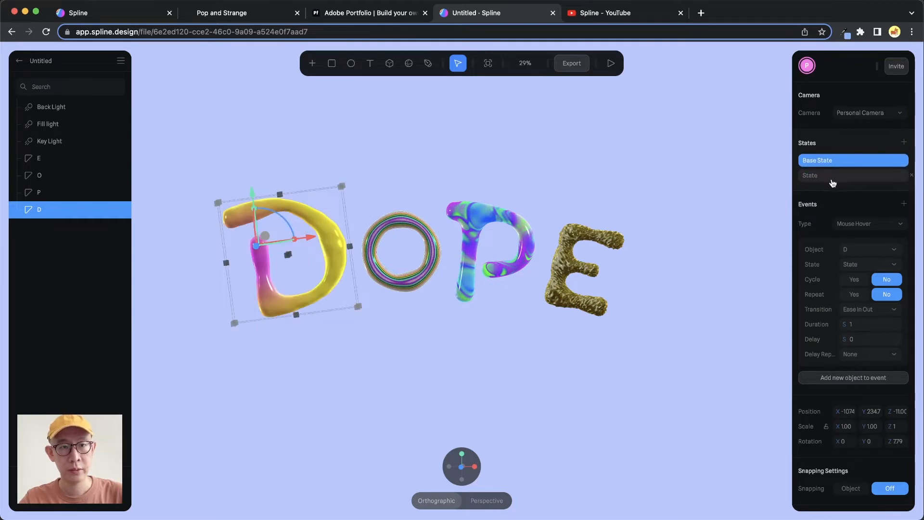
left_click(611, 64)
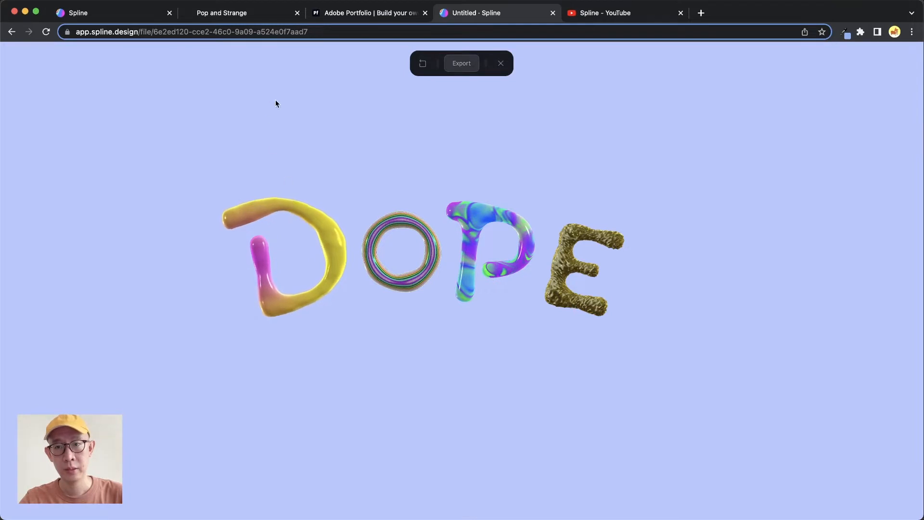
left_click(310, 219)
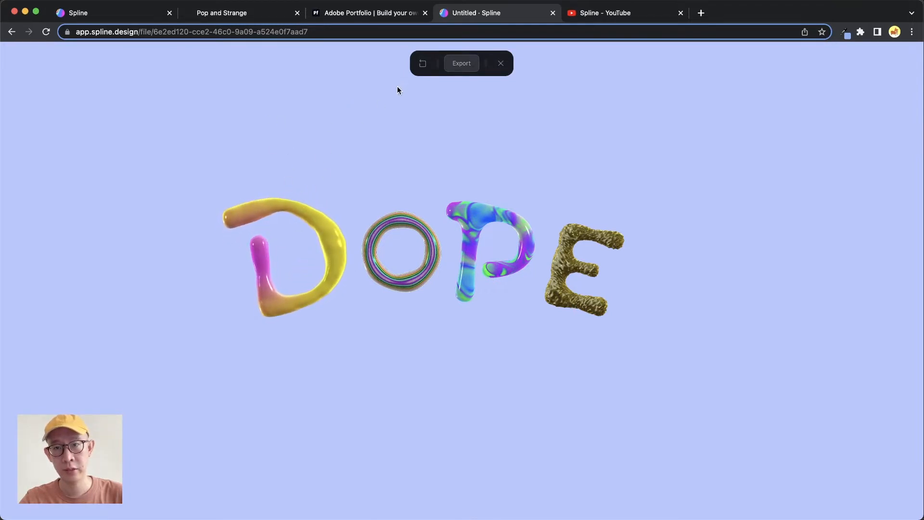
mouse_move(325, 232)
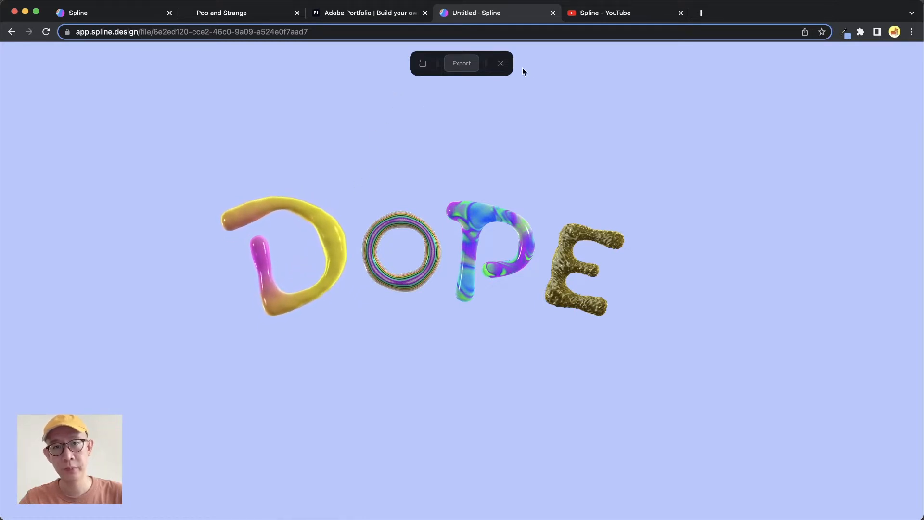
left_click(500, 63)
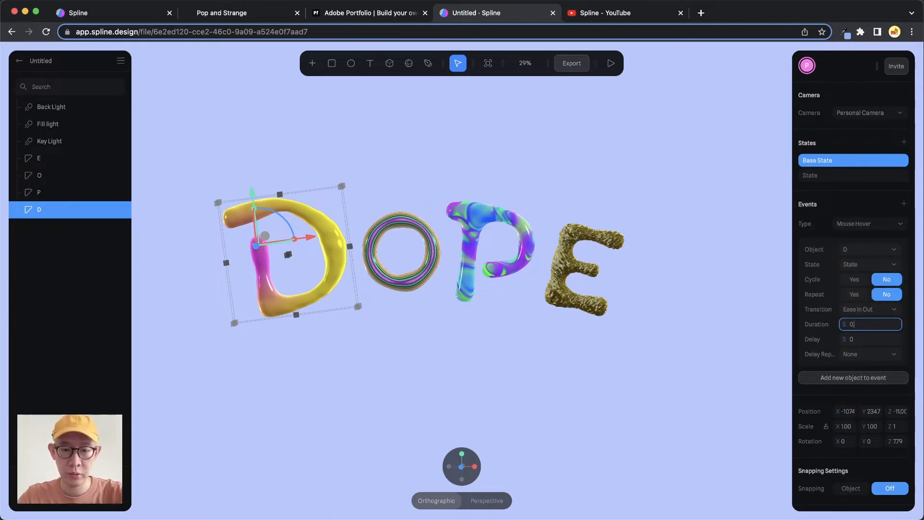
- Set the hover event's duration to 0.30 seconds and preview the animation
key("Return")
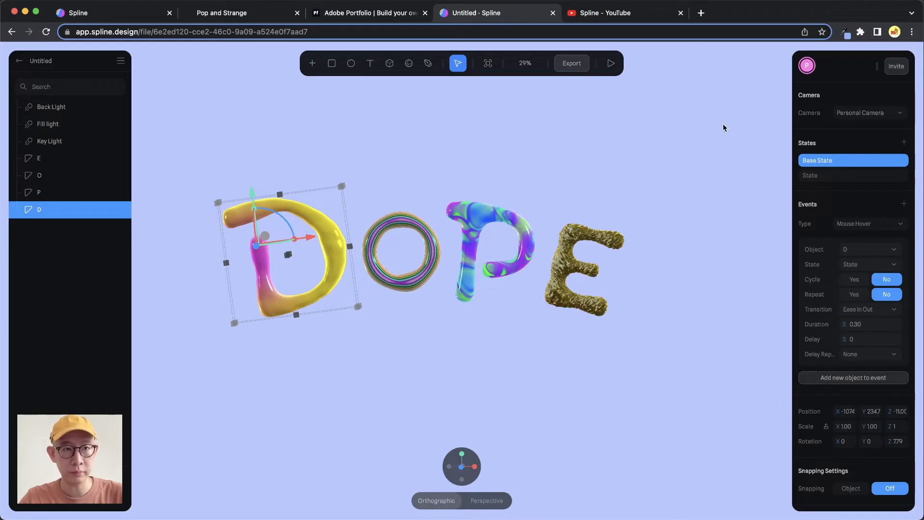
left_click(610, 63)
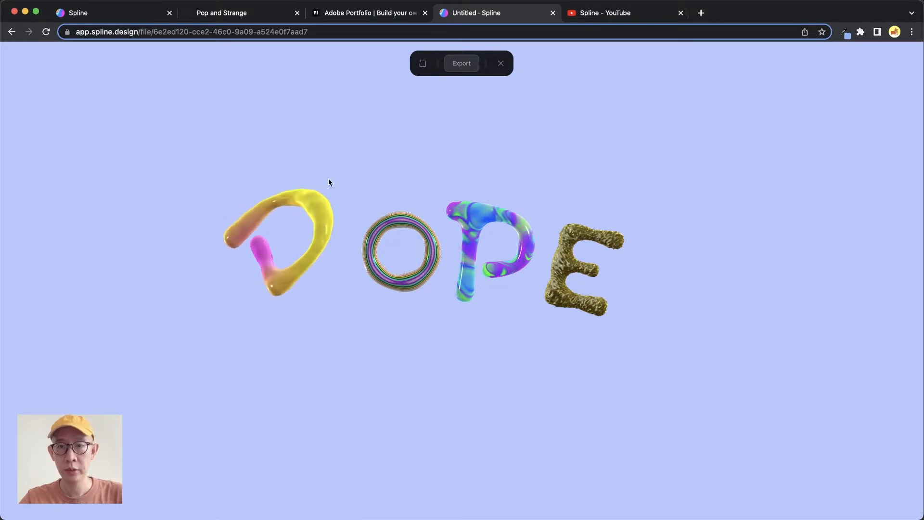
left_click(500, 63)
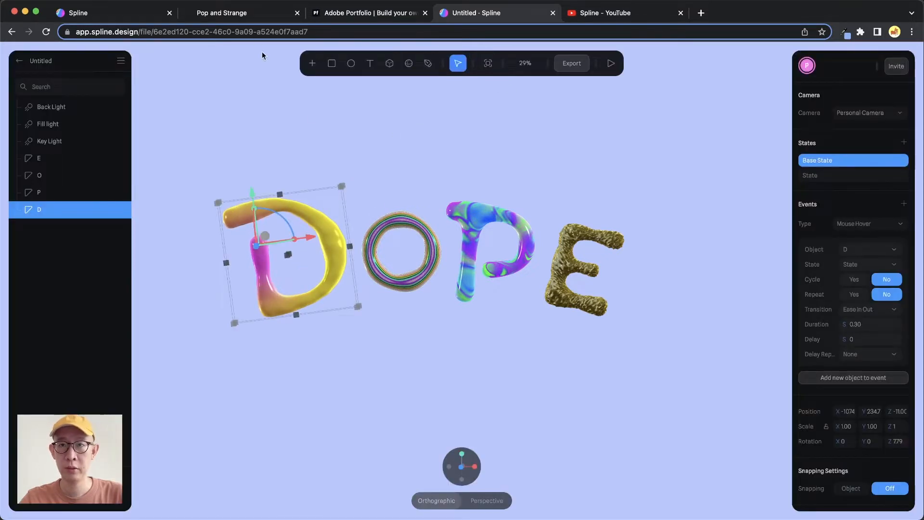
- Set the letter D's hover event duration to 0.03 seconds and preview the faster transition
left_click(871, 325)
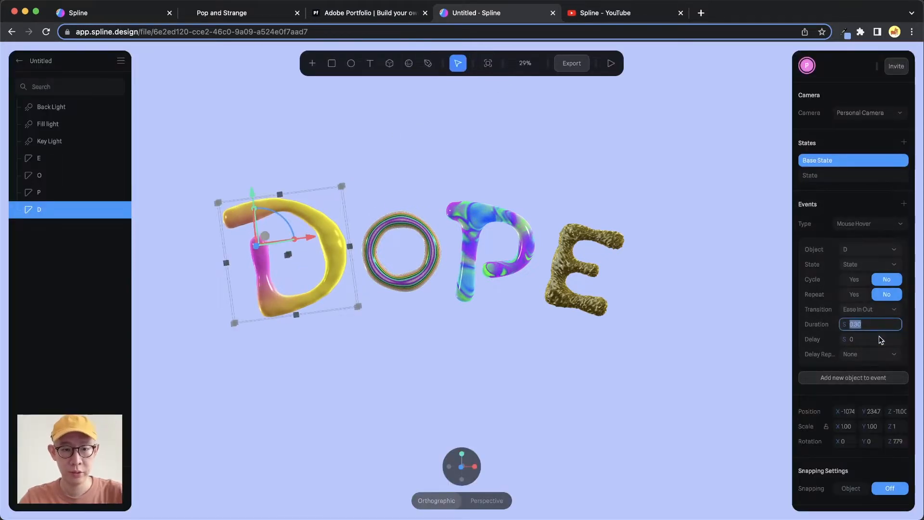
type("0")
key("Return")
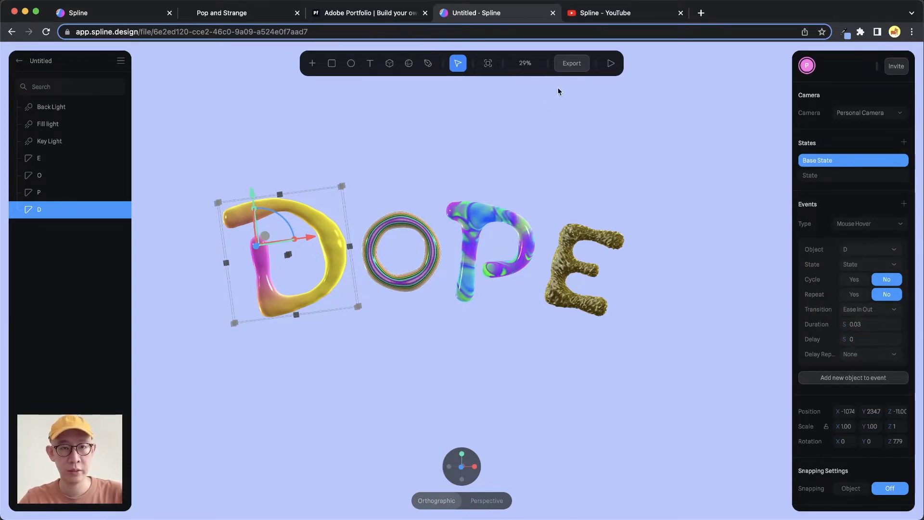
left_click(611, 64)
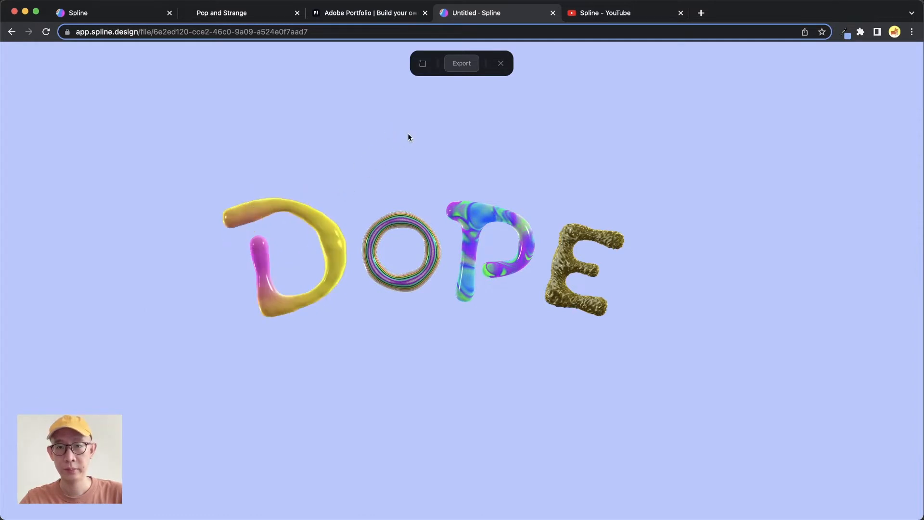
left_click(500, 63)
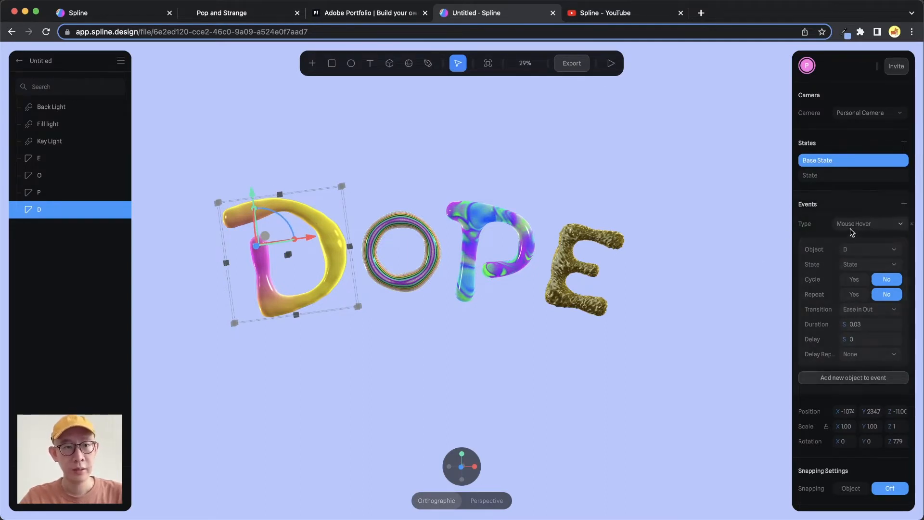
- Compare the letter D's Base State and State, leaving State active for editing
left_click(822, 175)
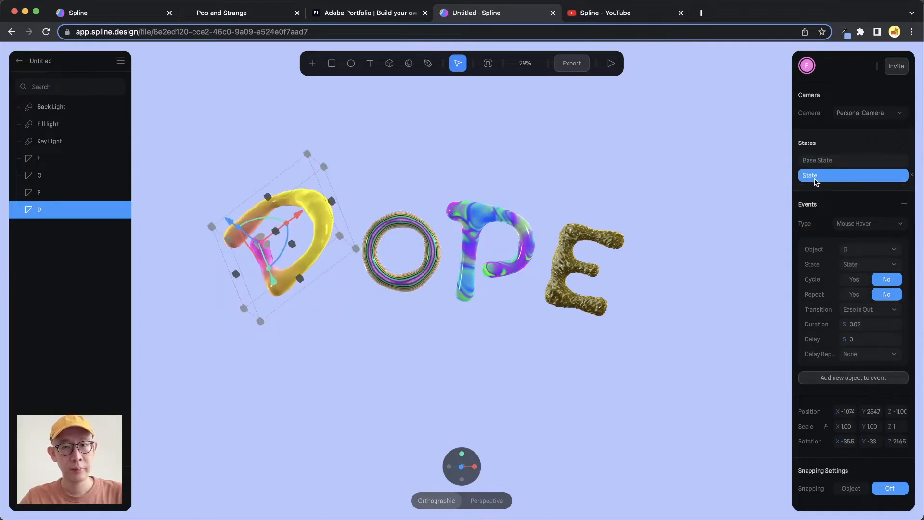
left_click(841, 161)
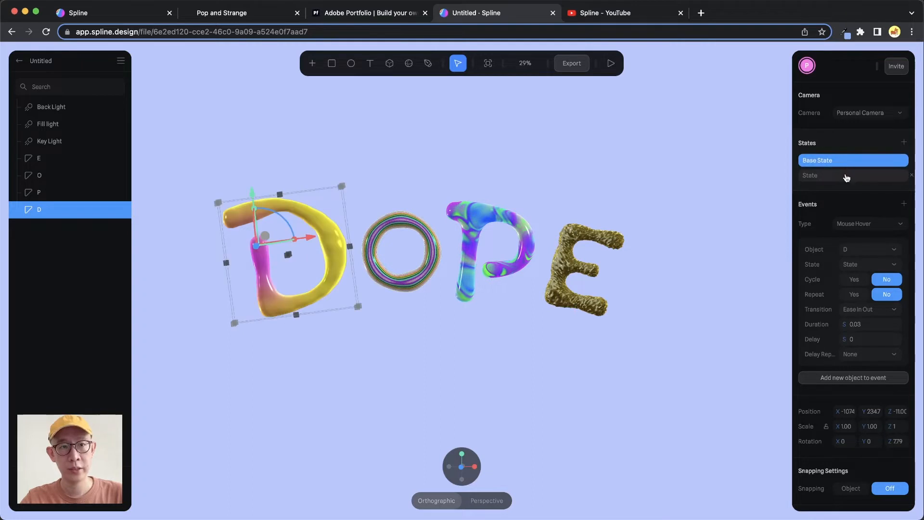
left_click(845, 177)
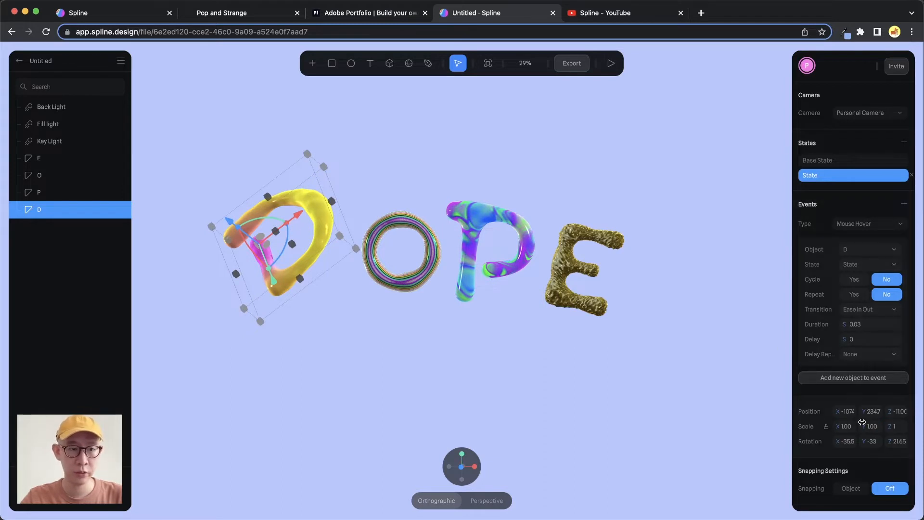
left_click_drag(839, 413, 867, 425)
key("super+z")
key("super+z")
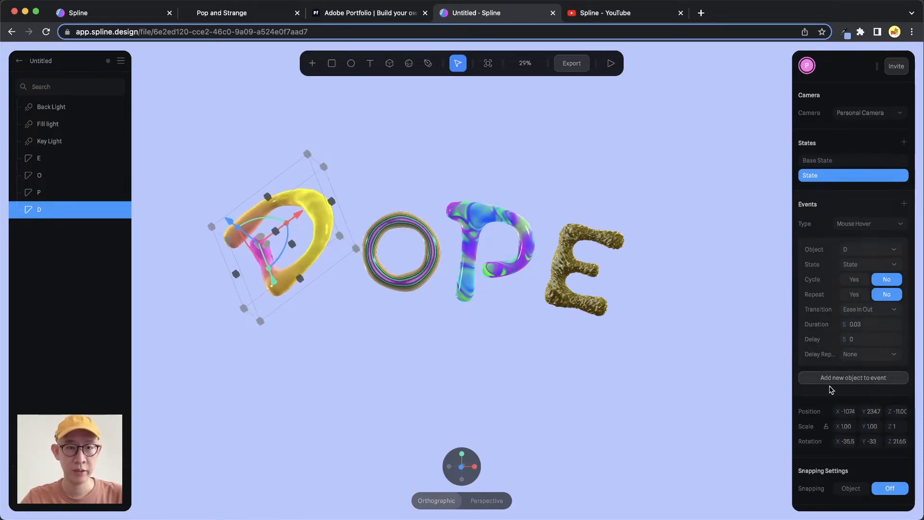
- Set the letter D's rotation in State to 0 on the X, Y and Z axes
left_click(846, 441)
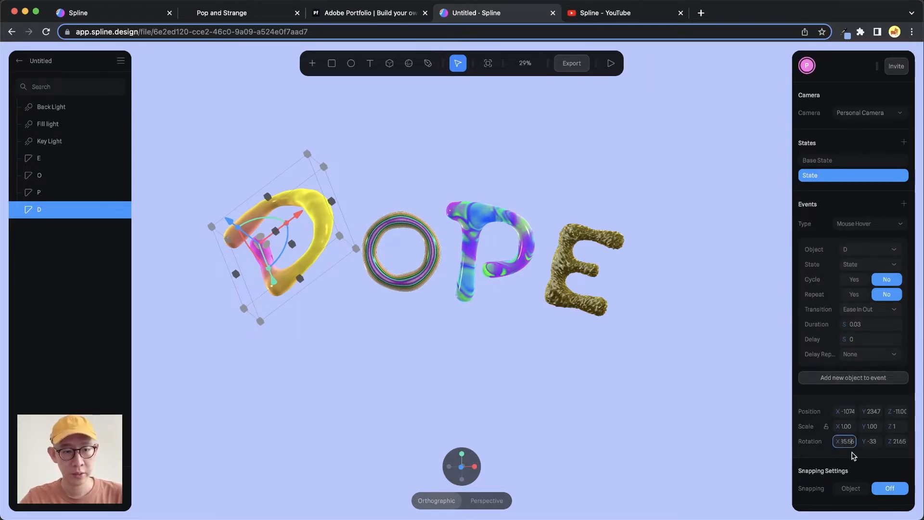
double_click(845, 446)
type("0")
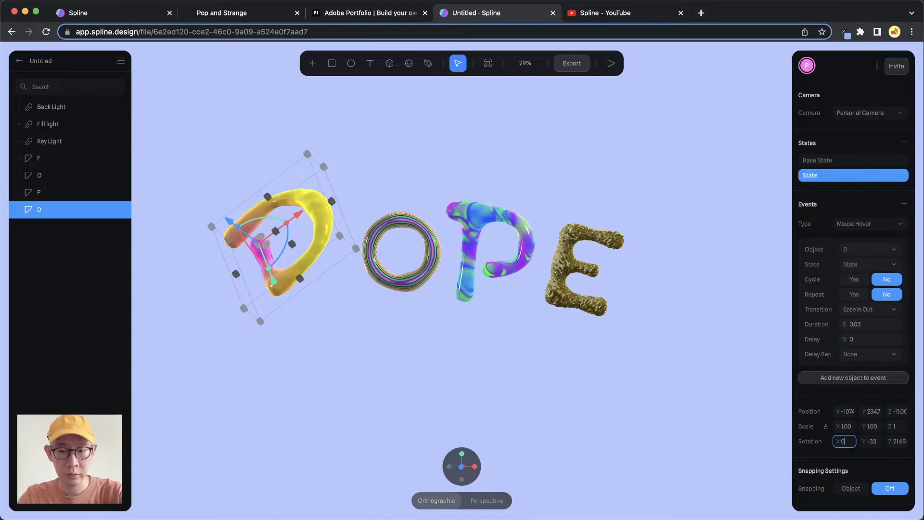
key("Tab")
type("0")
key("Tab")
type("0")
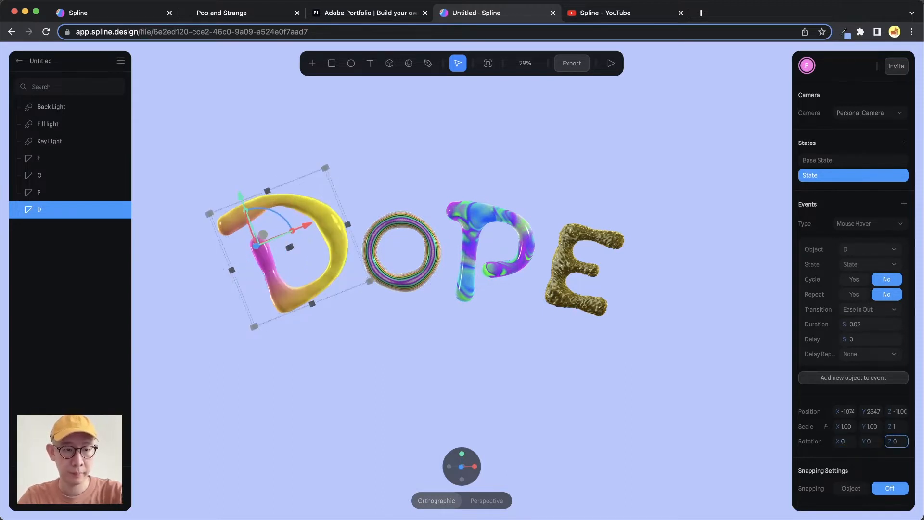
key("Return")
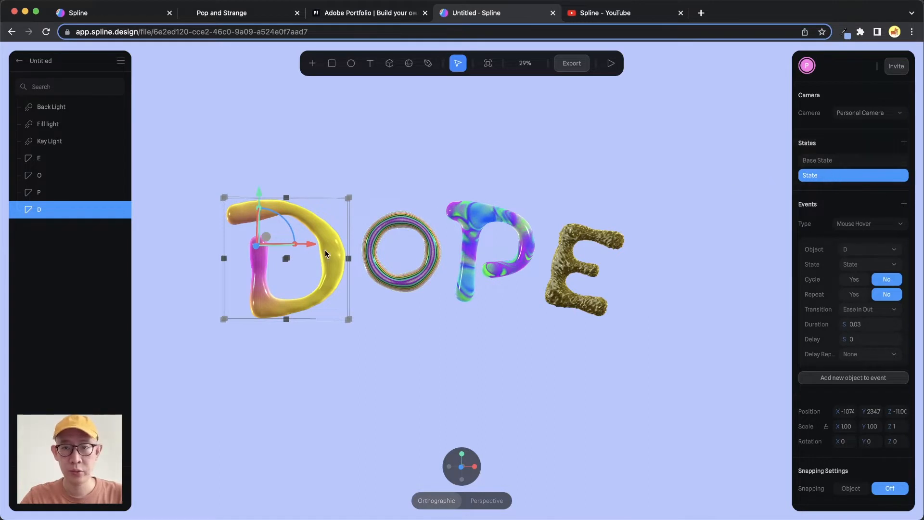
scroll(827, 249, "down", 5)
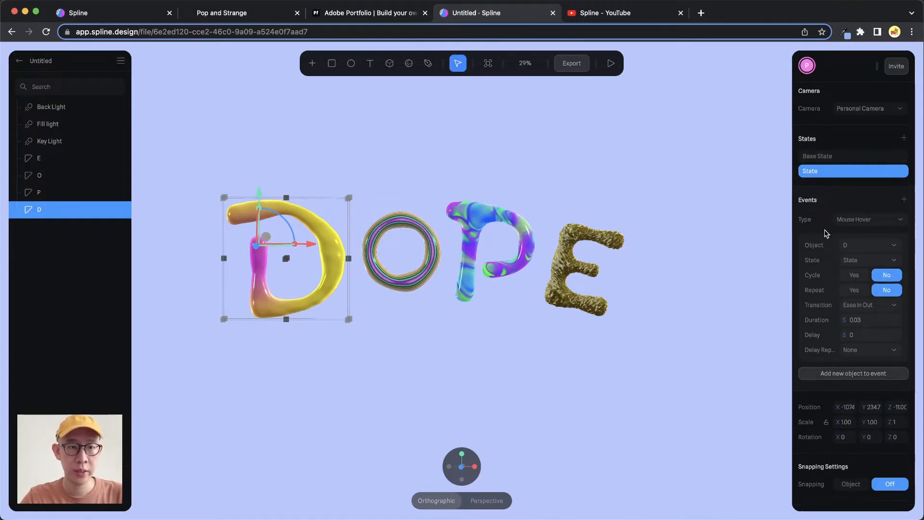
- Thicken the letter D in State to a Z size of about 574.5 and view its depth from an angle
scroll(822, 225, "down", 2)
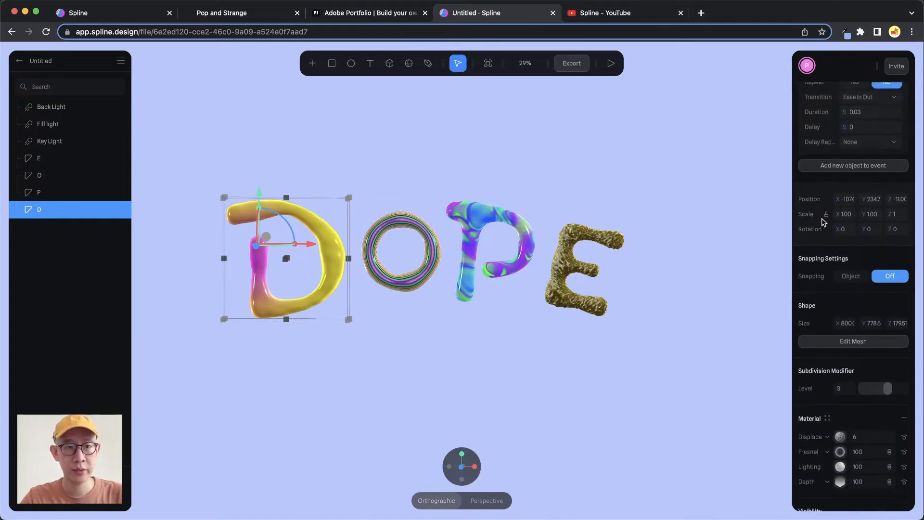
scroll(824, 212, "up", 2)
scroll(825, 211, "down", 3)
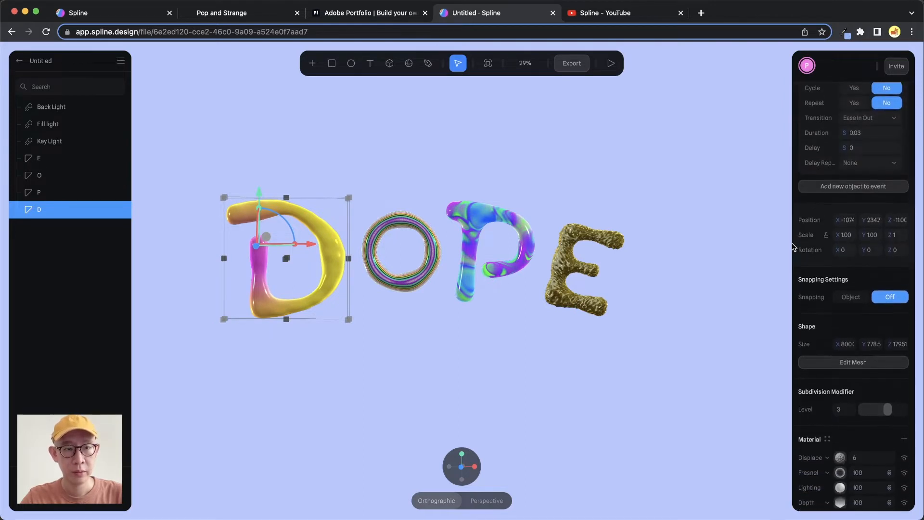
scroll(831, 268, "down", 2)
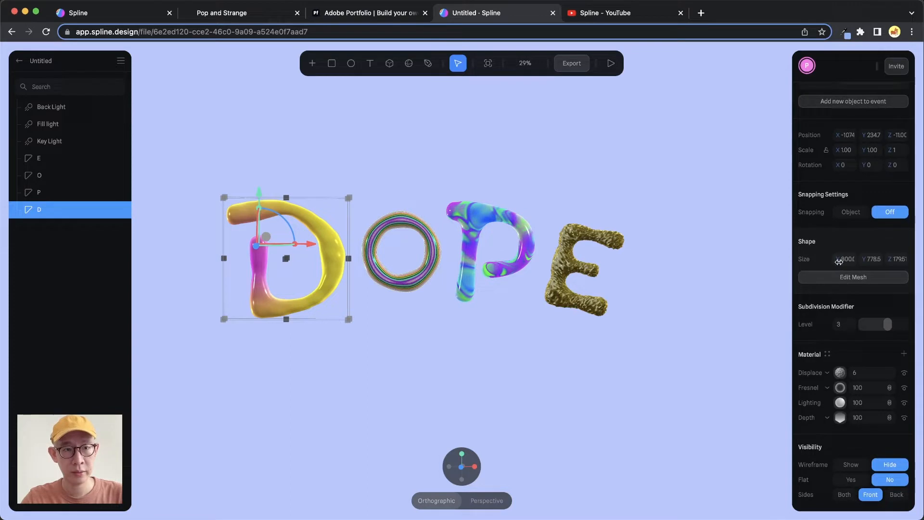
mouse_move(841, 261)
left_mouse_down()
mouse_move(907, 261)
mouse_move(10, 262)
mouse_move(915, 270)
mouse_move(845, 269)
left_mouse_up()
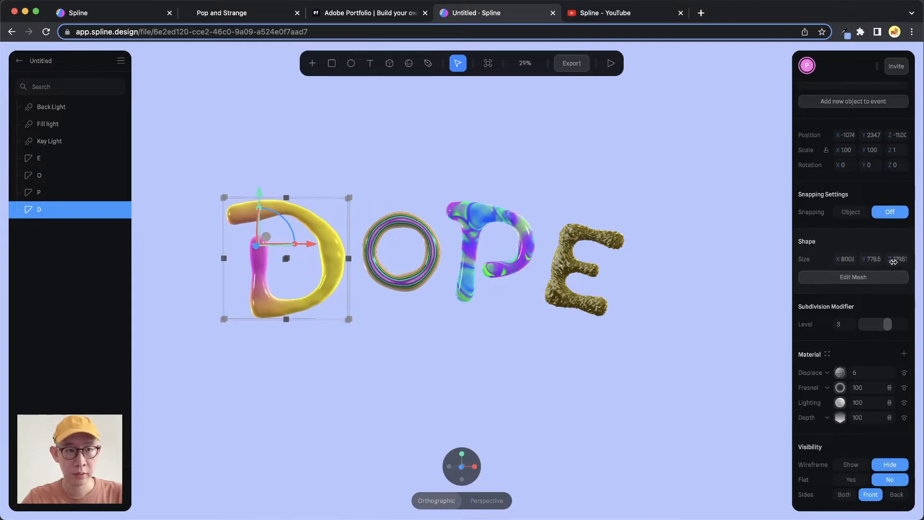
left_click_drag(891, 260, 782, 261)
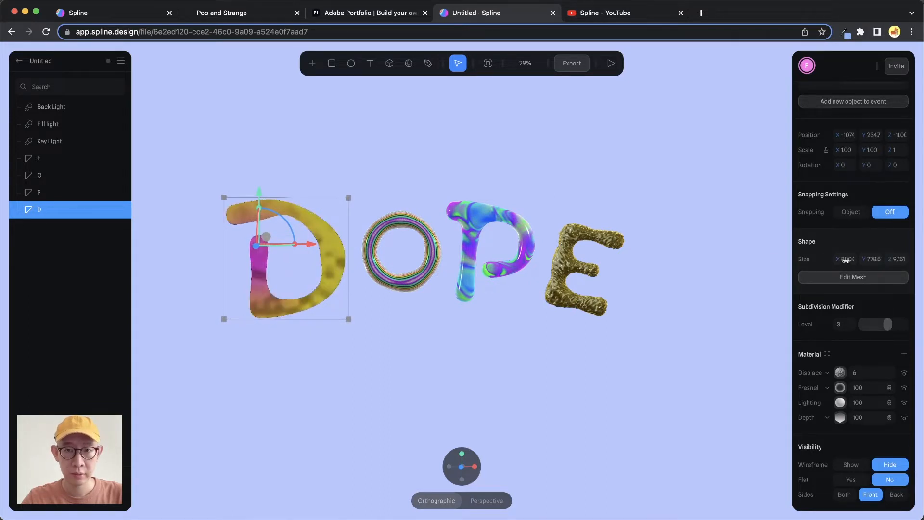
left_click_drag(2, 260, 173, 263)
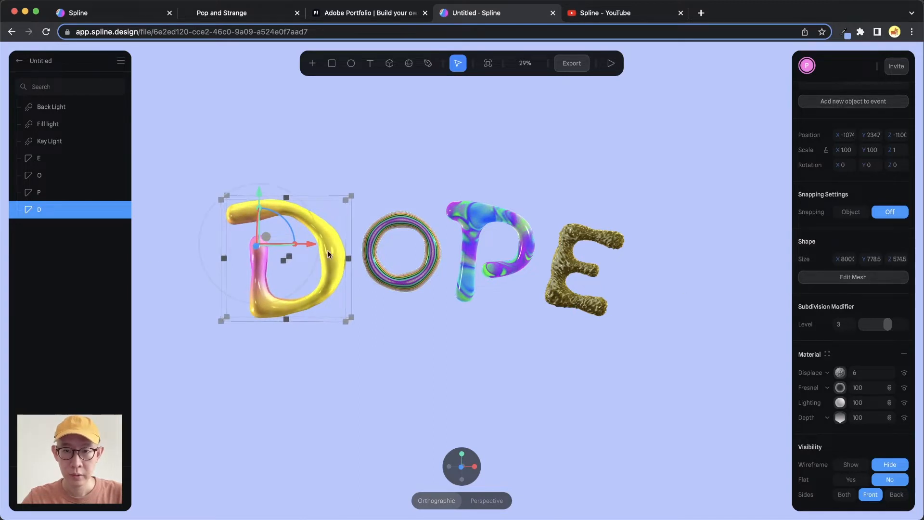
left_click_drag(371, 243, 315, 268, "alt")
left_click_drag(359, 231, 293, 246, "alt")
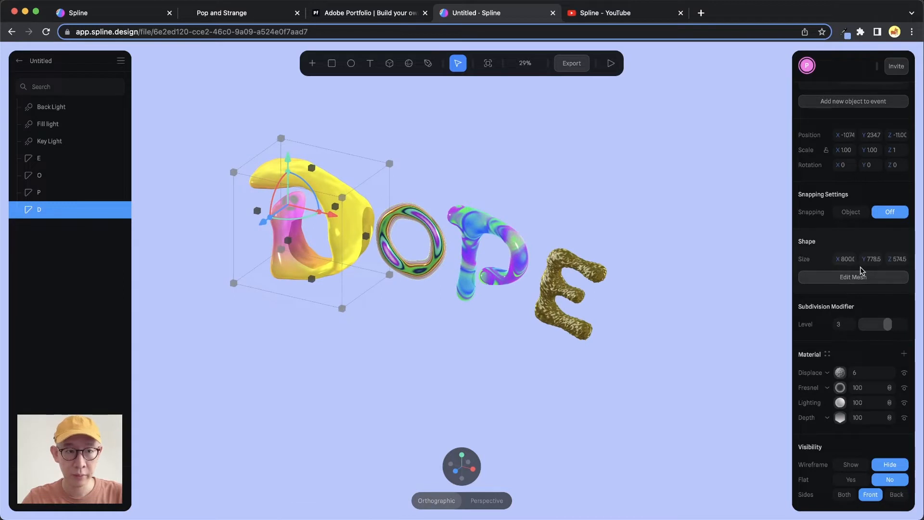
- Try stretching the letter D's Y size to about 1309, undo it, and set its Z size to about 494.4
mouse_move(897, 262)
left_mouse_down()
mouse_move(37, 262)
mouse_move(888, 258)
left_mouse_up()
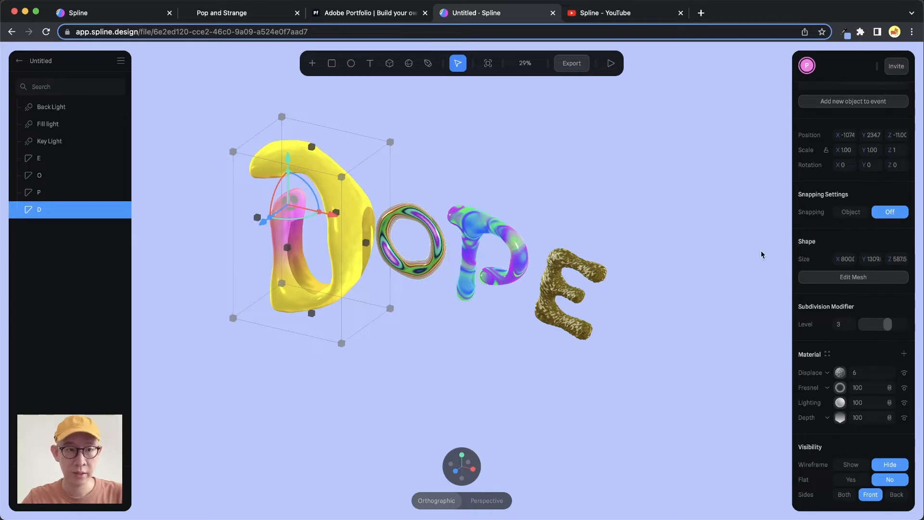
key("super+z")
left_click_drag(892, 258, 848, 258)
left_click_drag(422, 260, 451, 238, "alt")
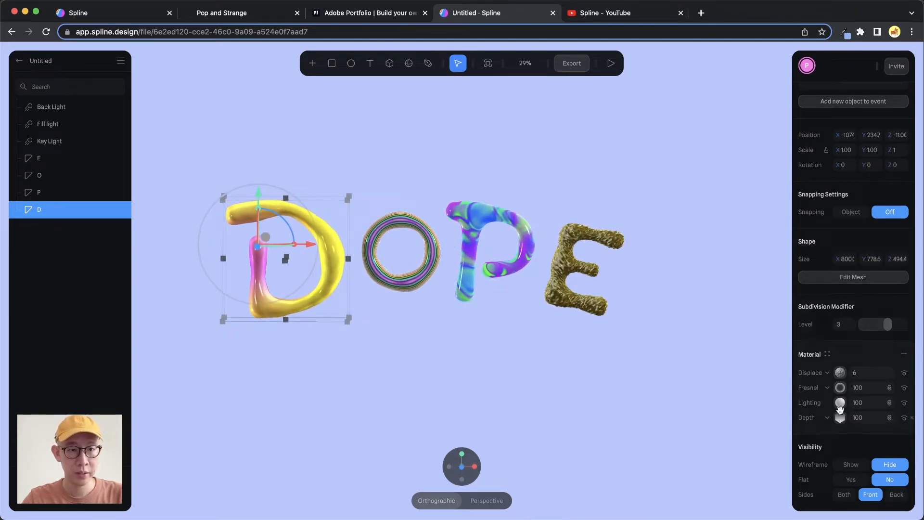
- Raise the strength of the letter D's Displace material layer to 50 in State
left_click(837, 374)
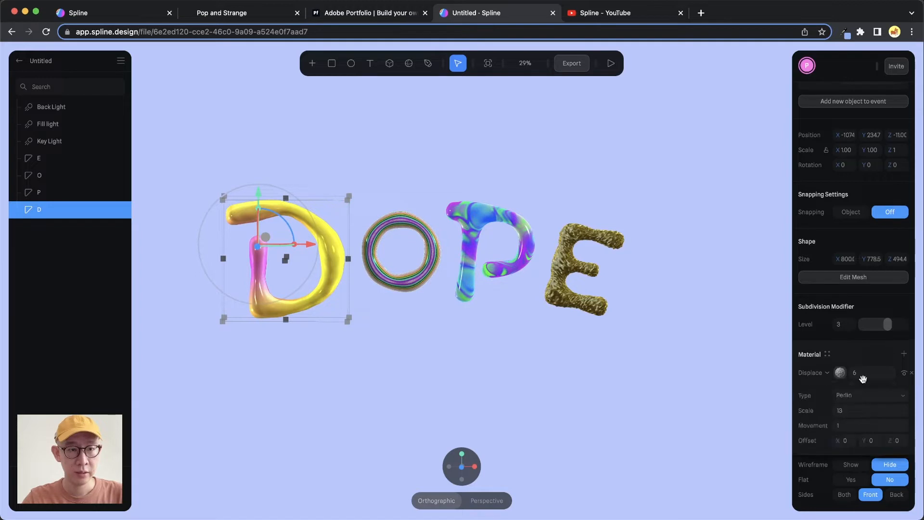
left_click(841, 375)
left_click(862, 375)
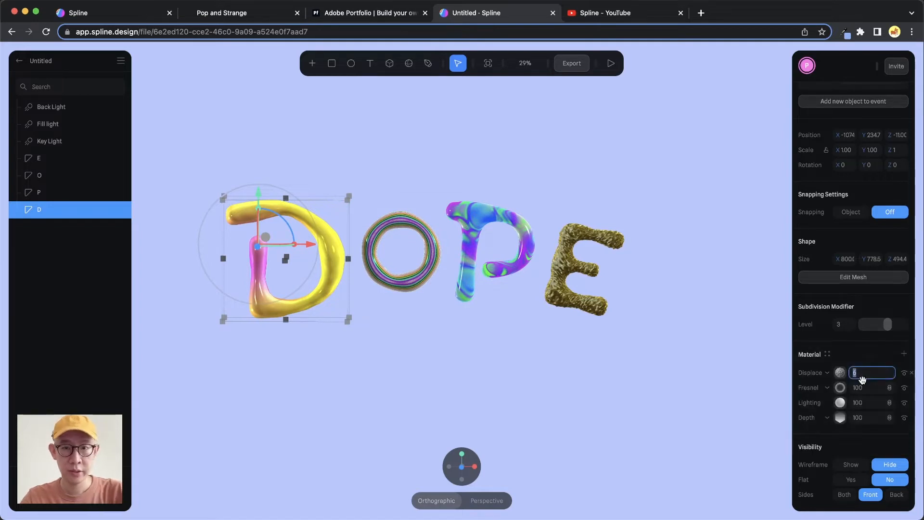
key("Up")
key("Up")
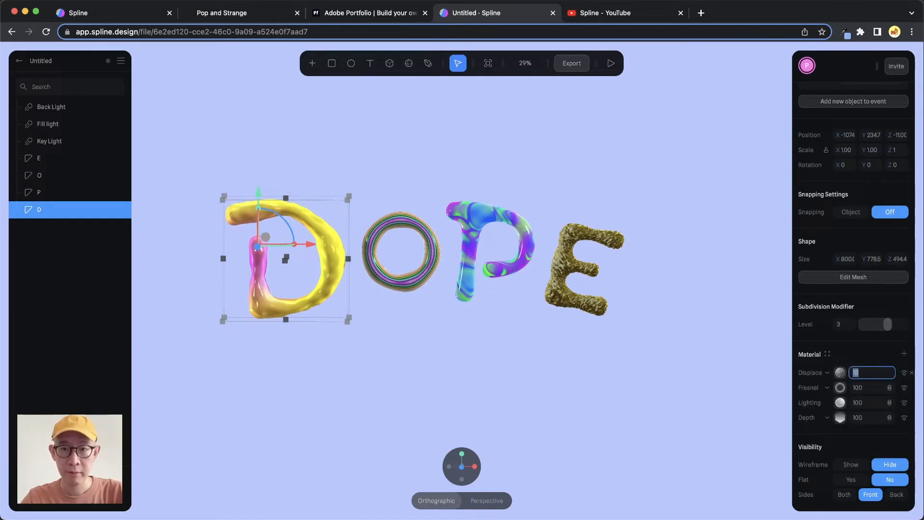
key("Up")
key("Up")
key("Up")
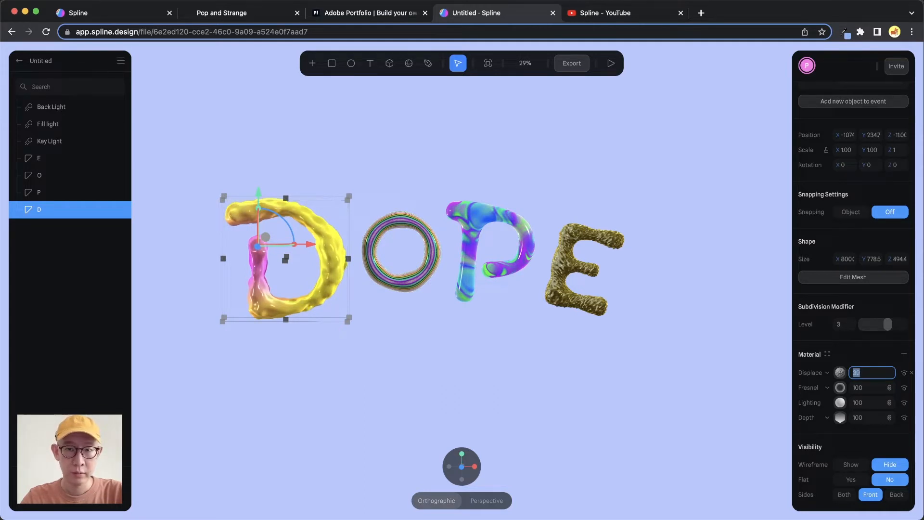
key("shift+Up")
key("shift+Up")
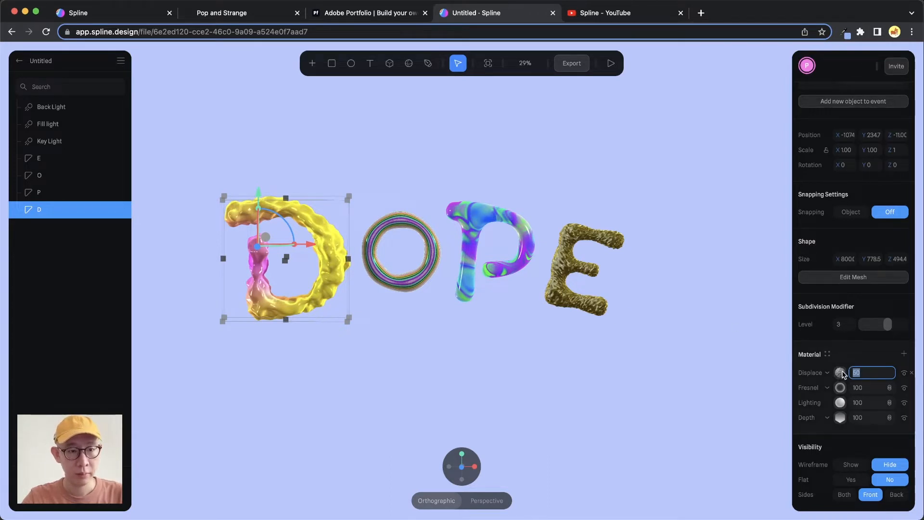
- Lower the scale of the letter D's Perlin displacement to 3
left_click(841, 373)
left_click(852, 414)
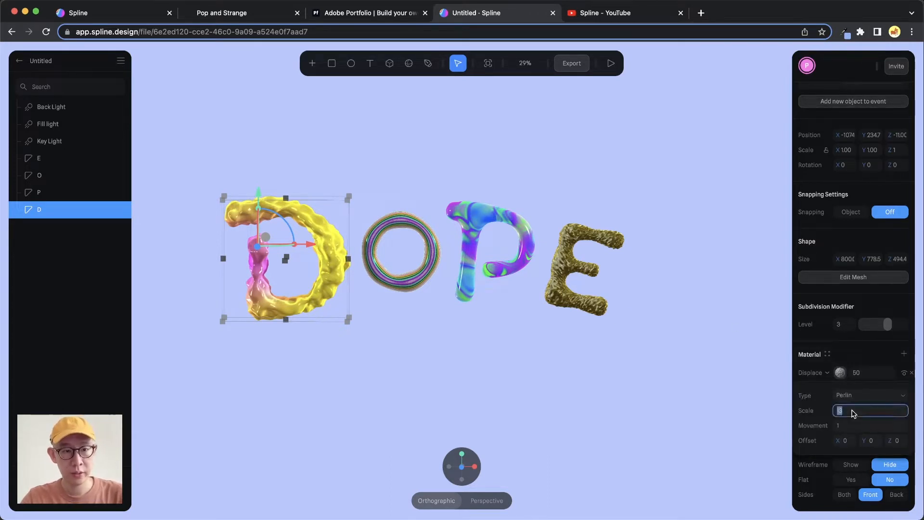
key("Down")
key("Down")
key("Down")
key("Down")
key("Down")
key("Down")
key("Down")
key("Down")
key("Down")
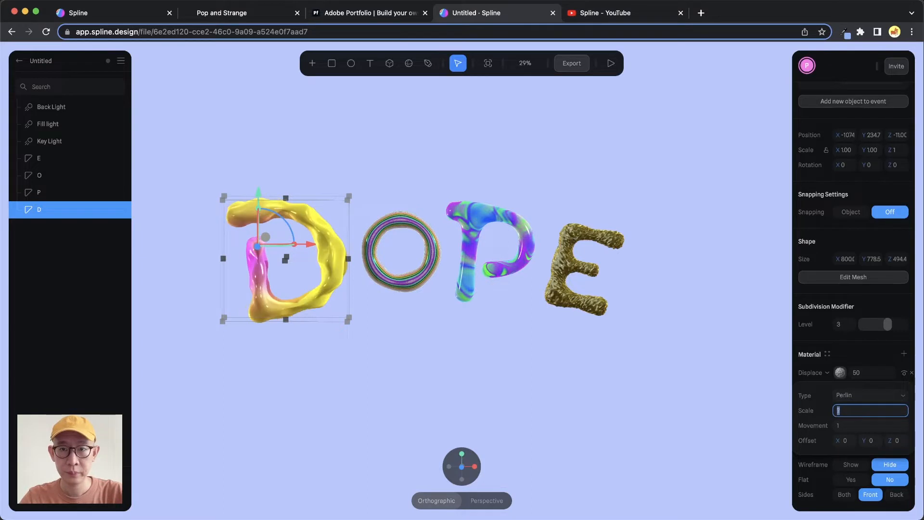
key("Down")
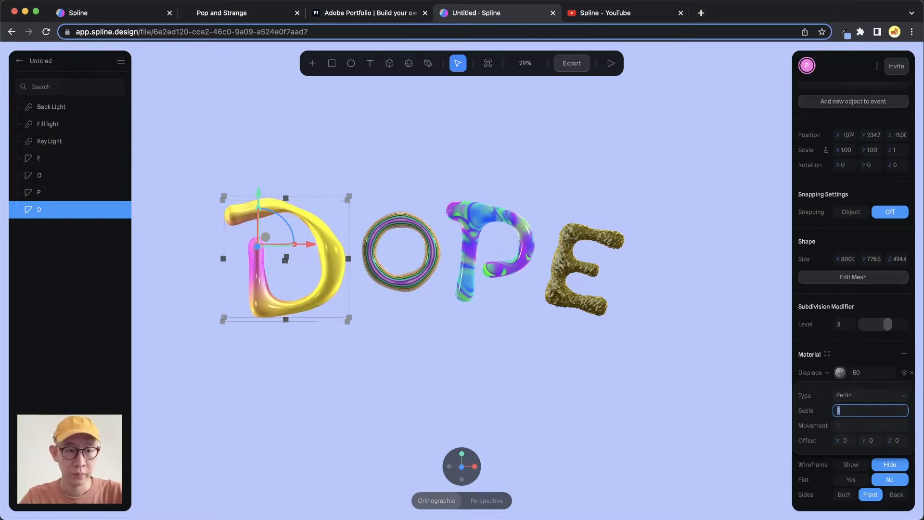
- Set the strength of the letter D's Displace layer to 200
left_click(869, 375)
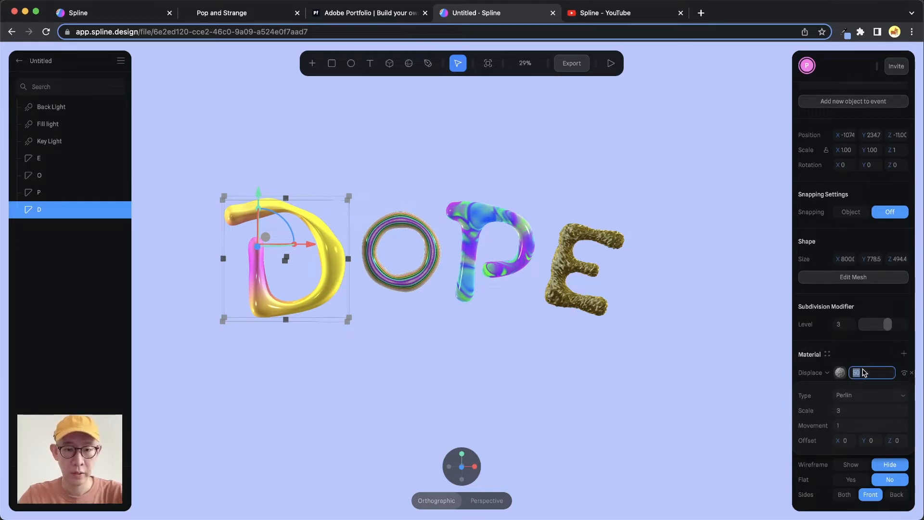
type("200")
key("Return")
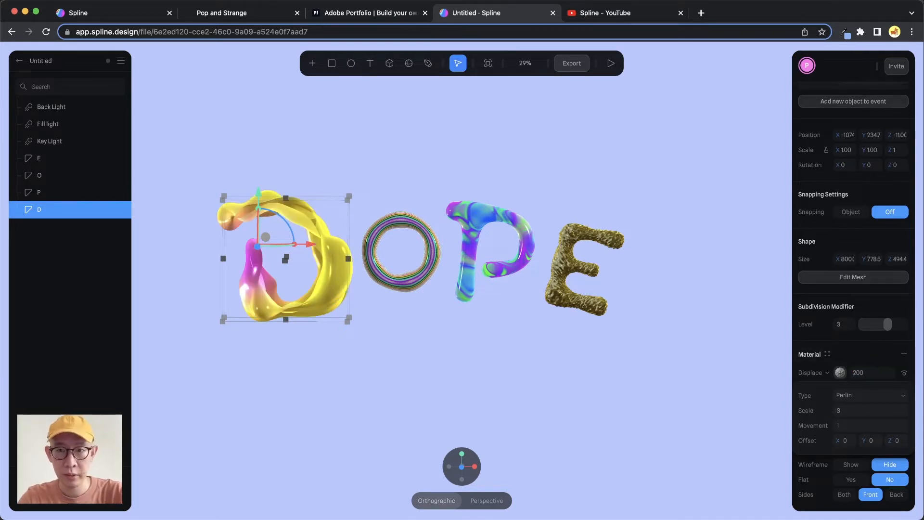
- Compare the deformed letter D with the lettering on the Pop and Strange website, then return to the Spline scene and orbit around the D
mouse_move(338, 254)
right_mouse_down()
mouse_move(301, 276)
mouse_move(364, 250)
mouse_move(319, 266)
mouse_move(343, 246)
mouse_move(332, 262)
right_mouse_up()
left_click(258, 13)
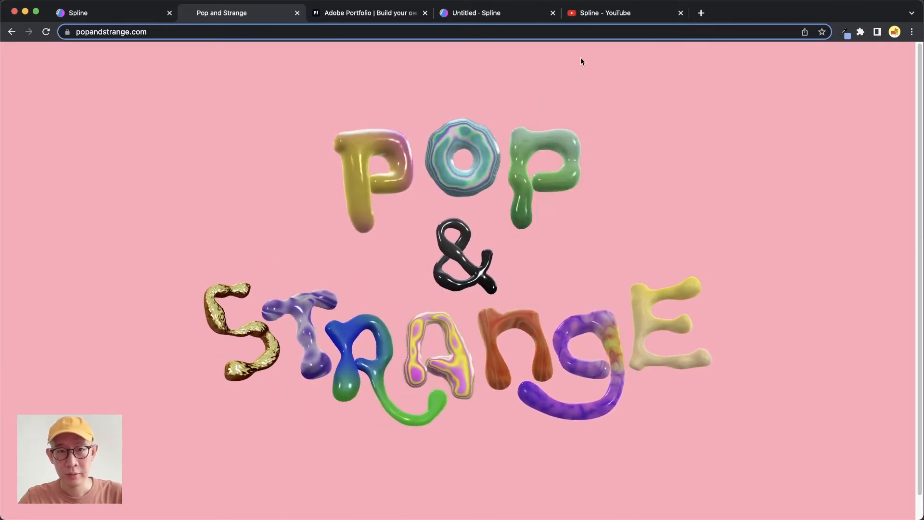
left_click(509, 15)
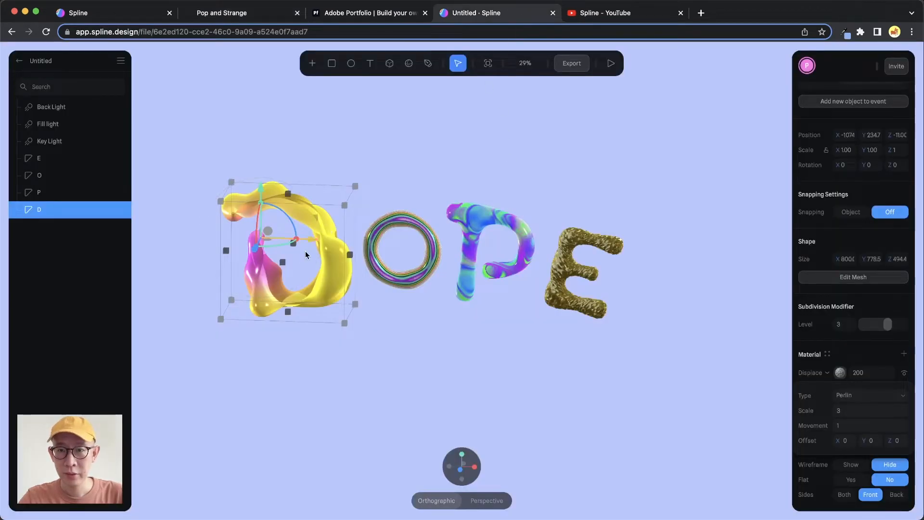
left_click_drag(306, 255, 324, 267, "alt")
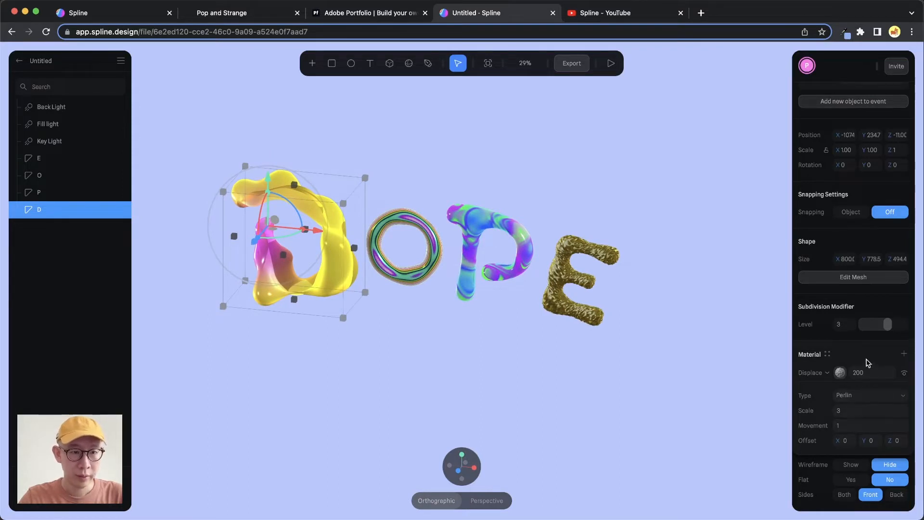
- Change the letter D's displacement type to Fbm and set its scale to 1
left_click(875, 394)
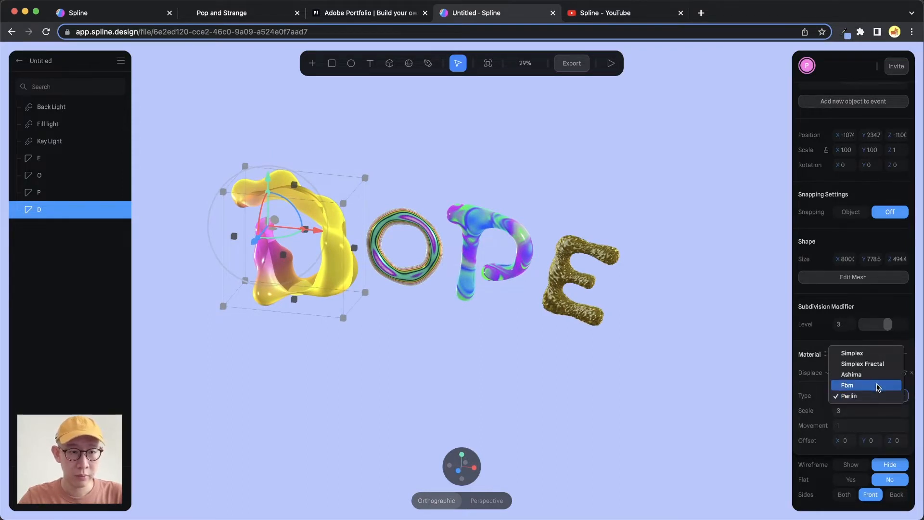
left_click(876, 384)
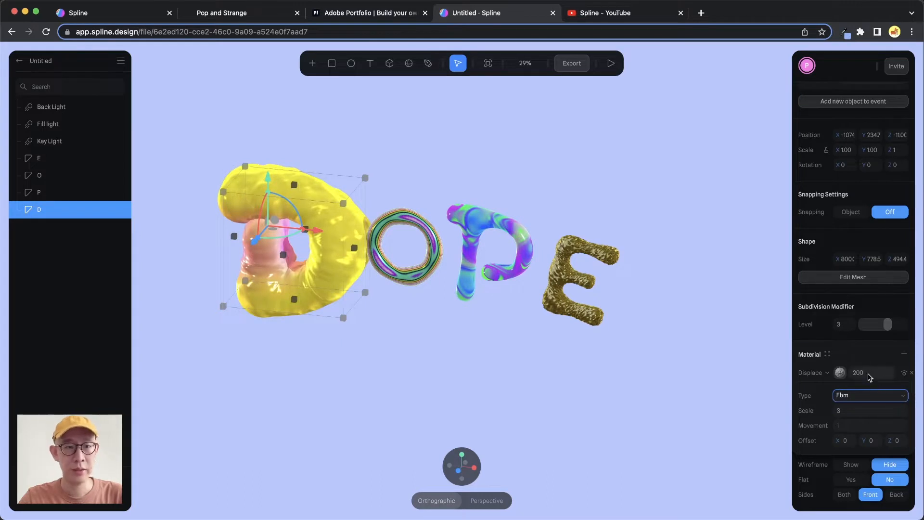
mouse_move(332, 243)
left_mouse_down("alt")
mouse_move(345, 222)
mouse_move(320, 233)
mouse_move(337, 228)
left_mouse_up("alt")
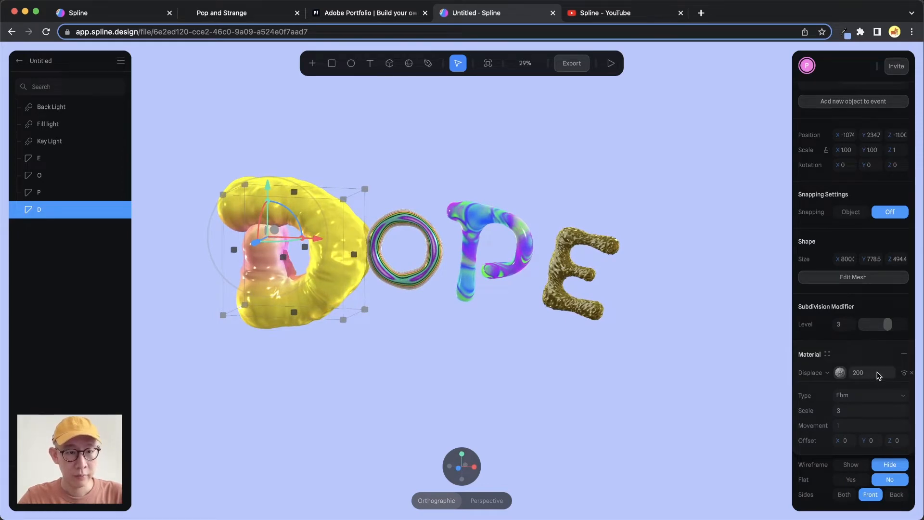
left_click(861, 375)
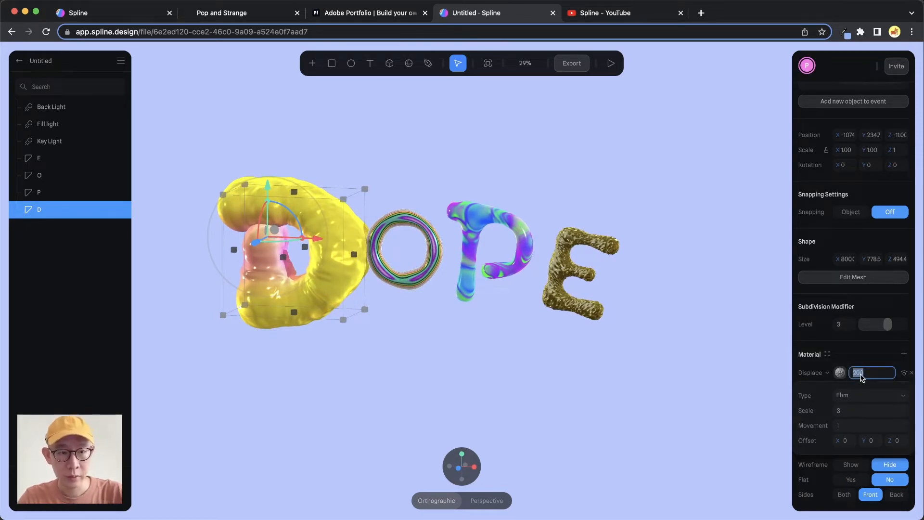
left_click(838, 410)
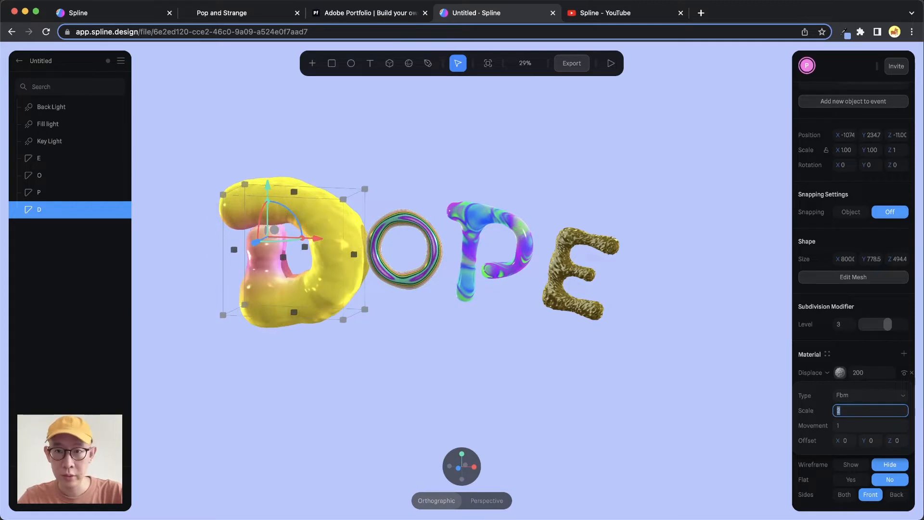
type("1")
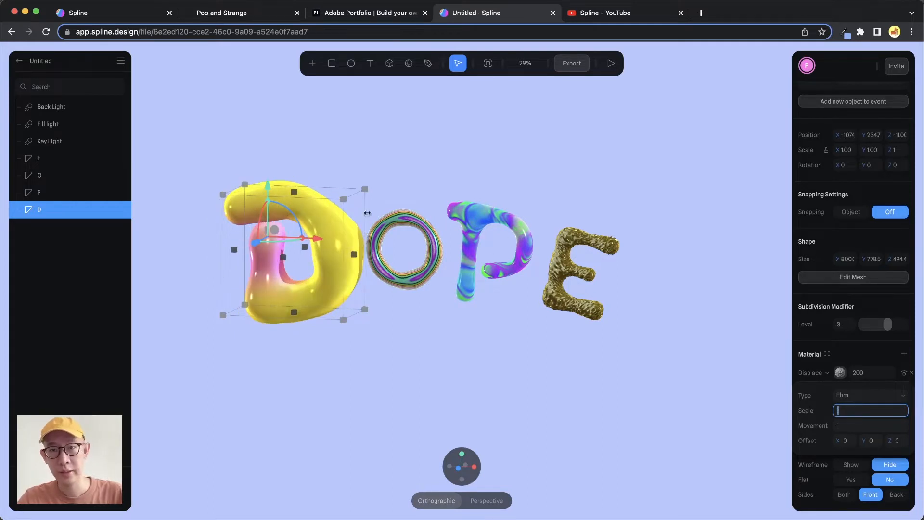
- Check the inflated hover look of the first P on the Pop and Strange website, then view the D from the front in Spline
left_click(224, 13)
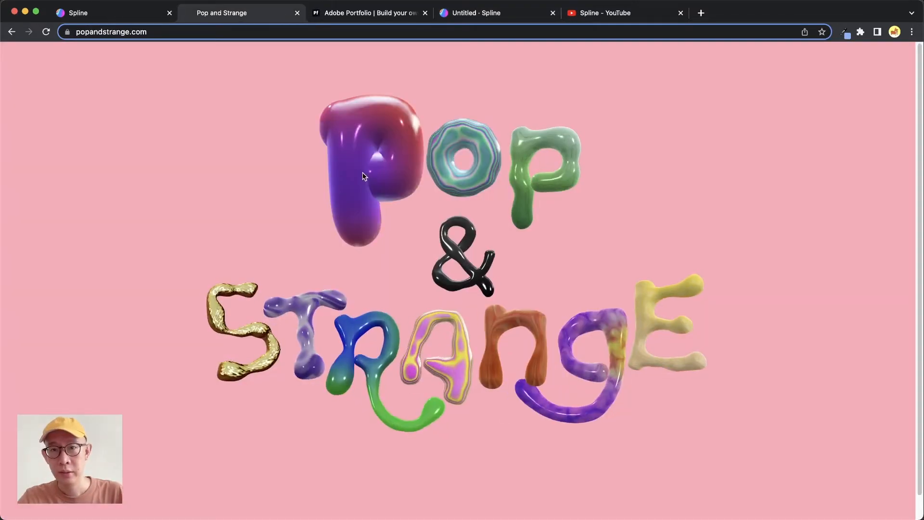
left_click(517, 14)
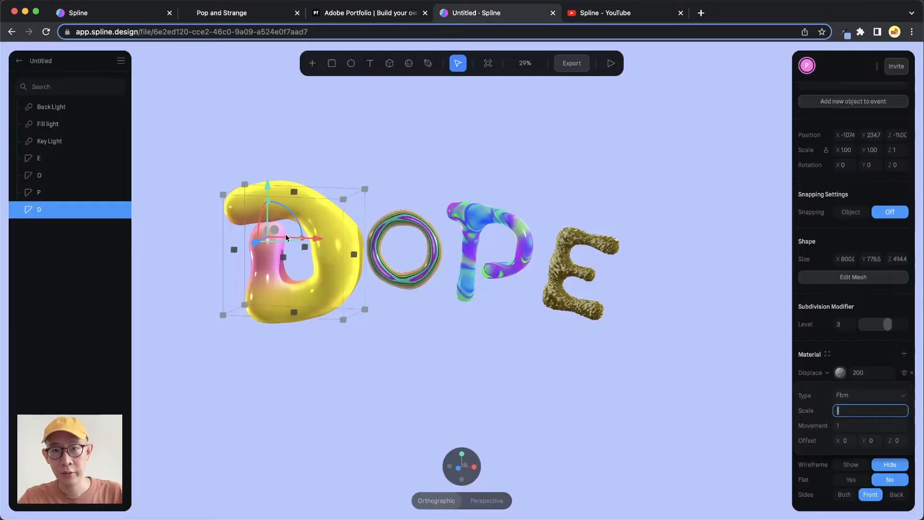
left_click_drag(399, 223, 408, 217, "alt")
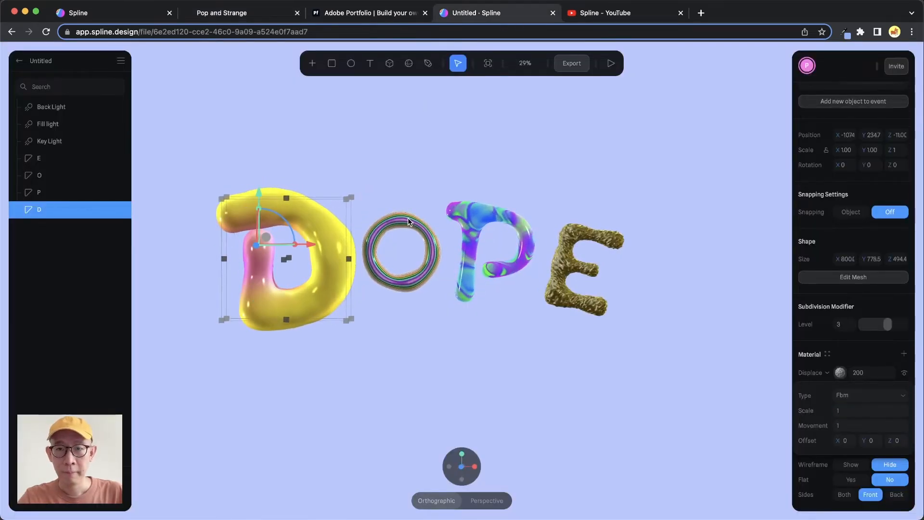
- Compare the letter D's Base State with its inflated second state, ending on Base State
left_click(390, 165)
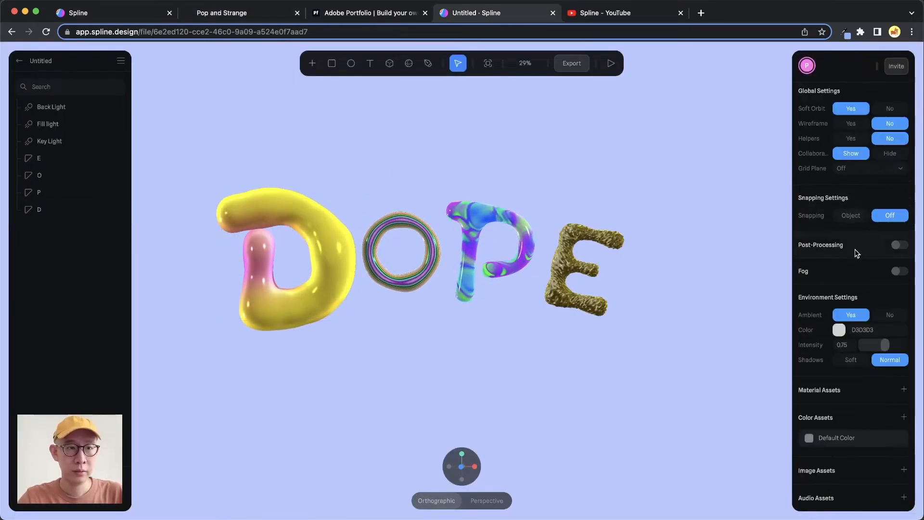
left_click(340, 245)
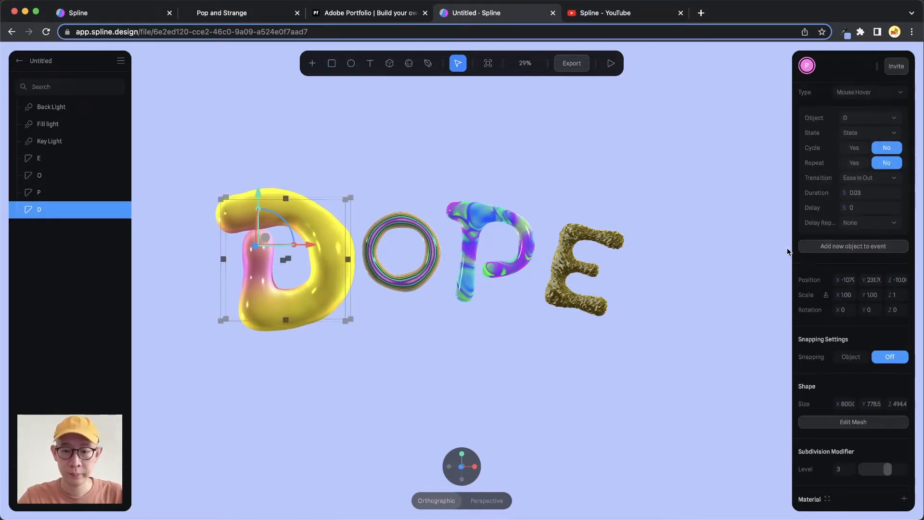
scroll(877, 247, "up", 3)
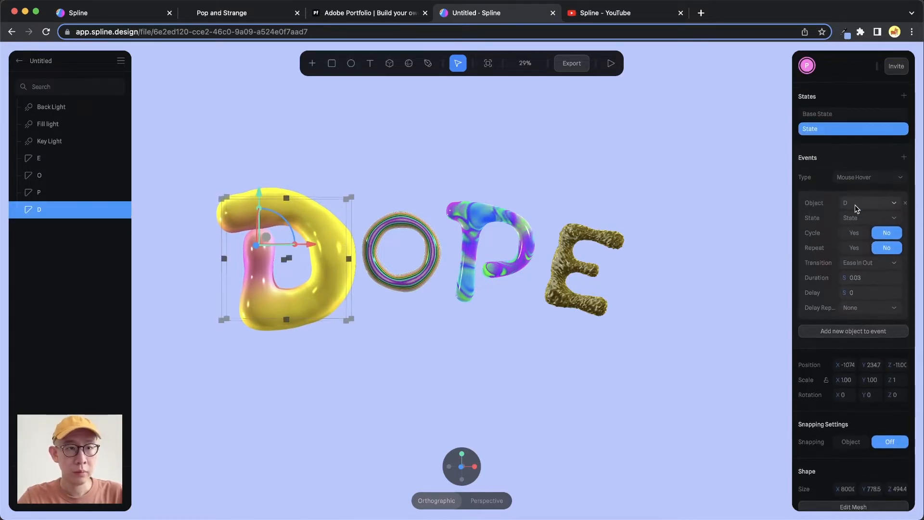
scroll(856, 151, "up", 2)
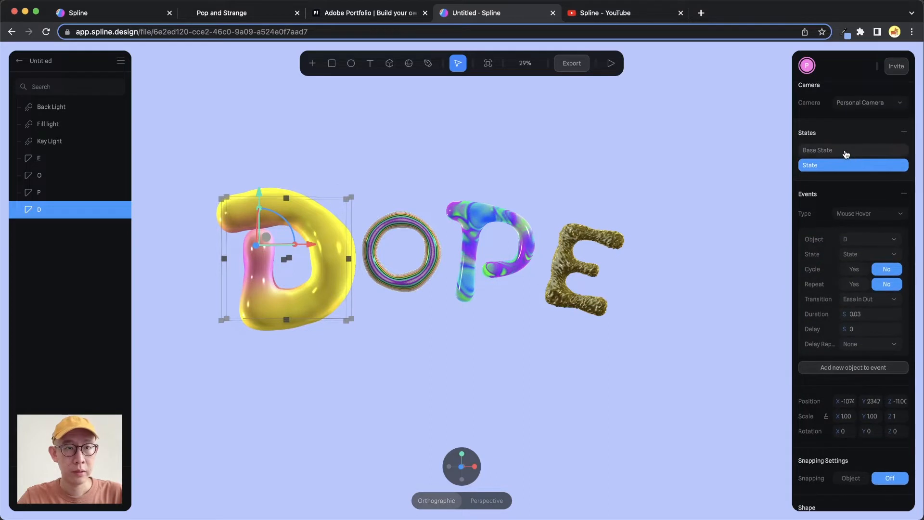
left_click(842, 151)
left_click(835, 168)
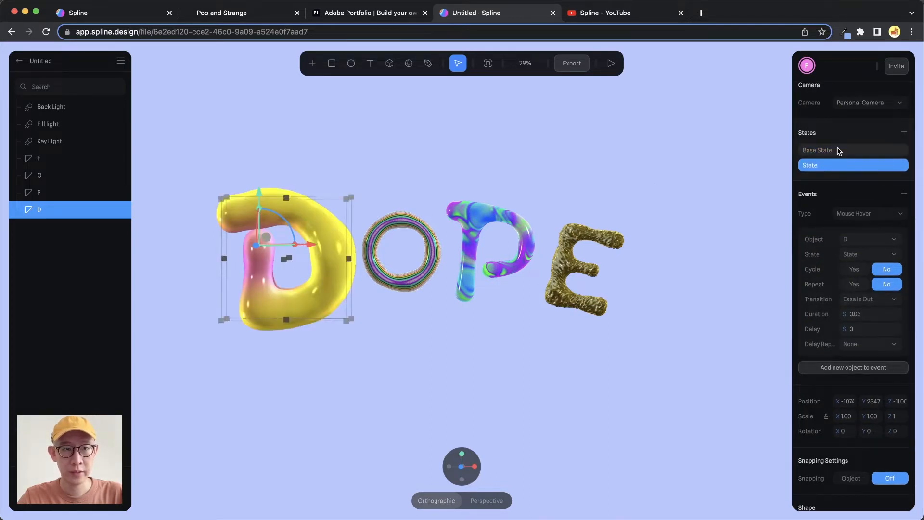
left_click(836, 149)
- Preview the DOPE scene's hover interaction, then check the O's hover look on the Pop and Strange website and return to Spline
left_click(610, 63)
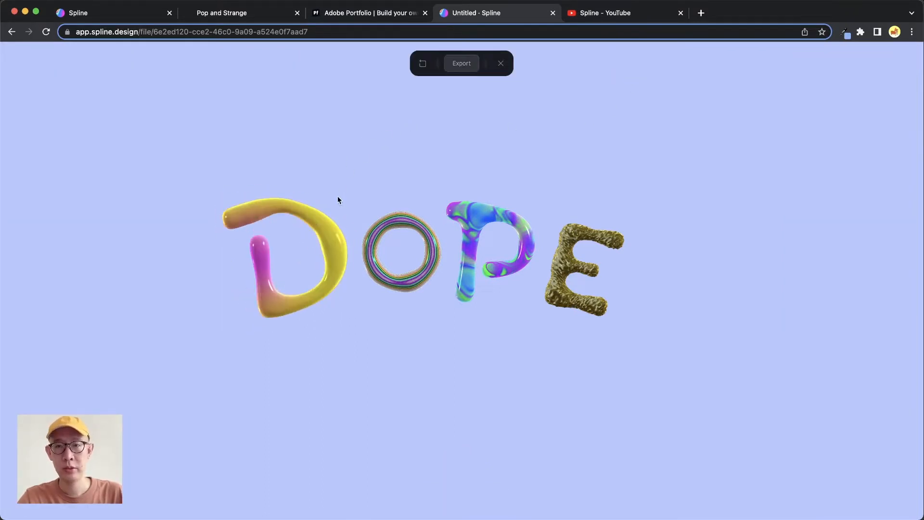
left_click(500, 63)
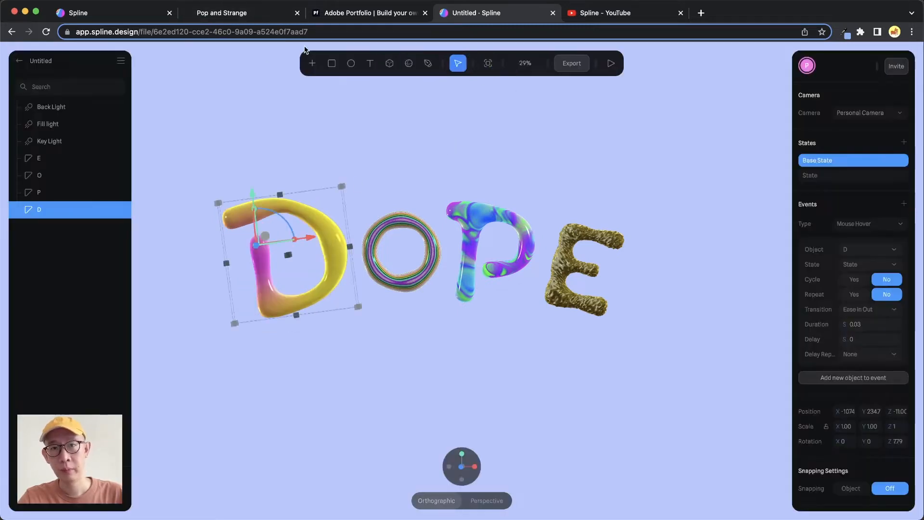
left_click(263, 16)
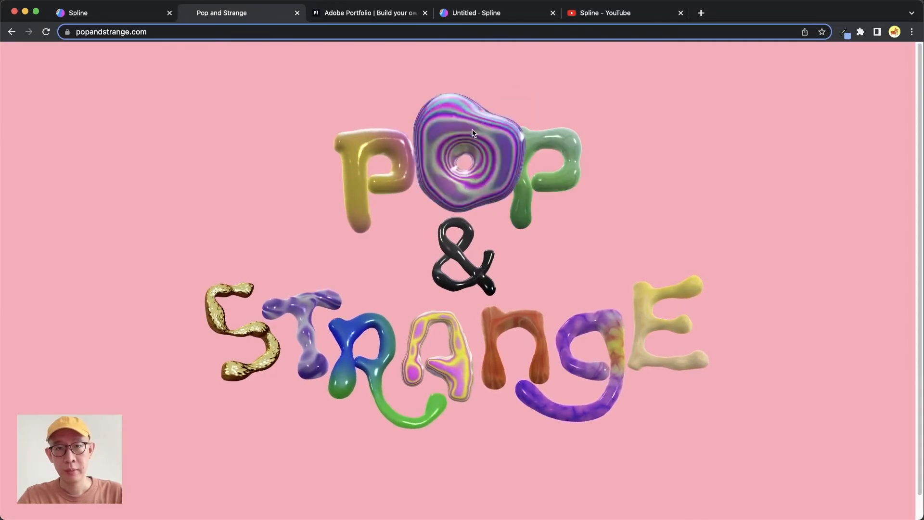
left_click(495, 13)
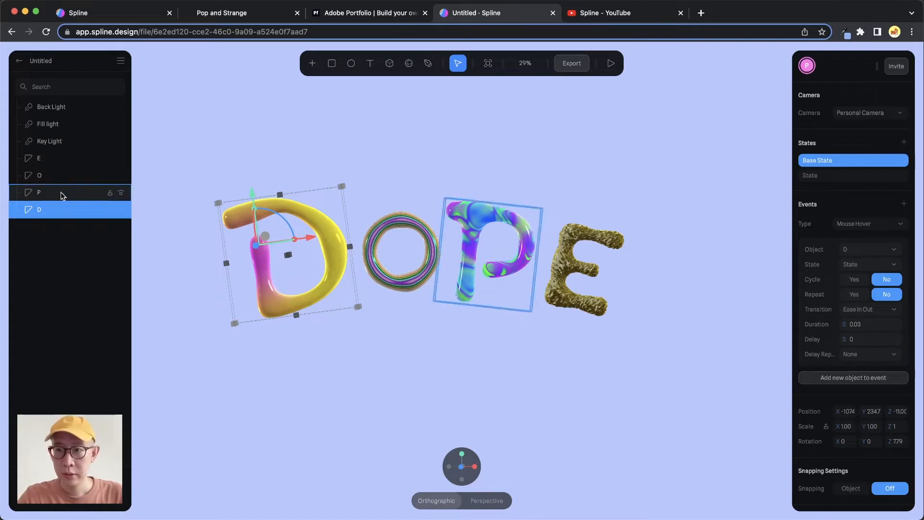
- Add a second state to the letter O and give it a Mouse Hover event
left_click(68, 176)
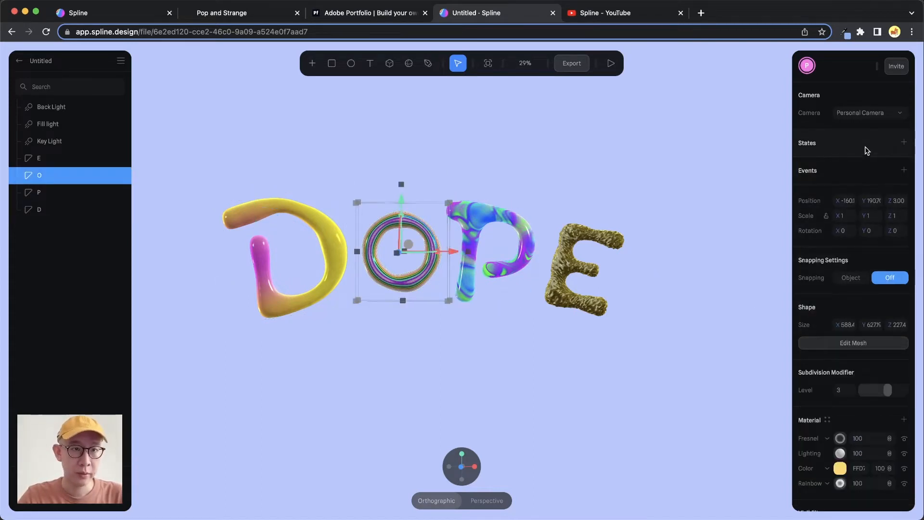
left_click(904, 143)
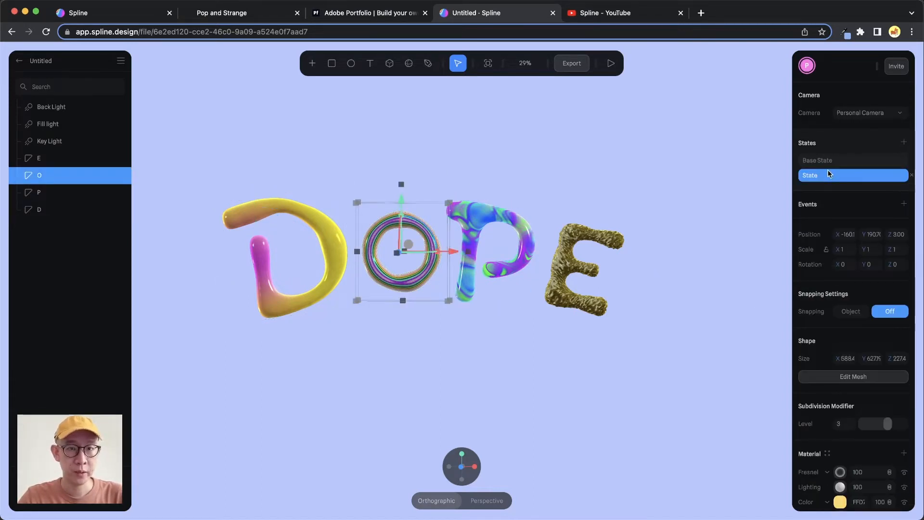
left_click(903, 204)
left_click(874, 224)
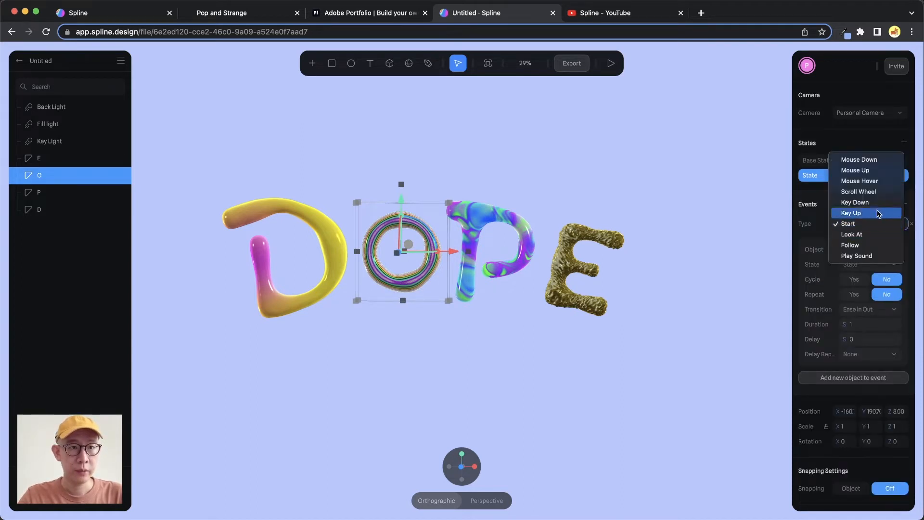
left_click(872, 177)
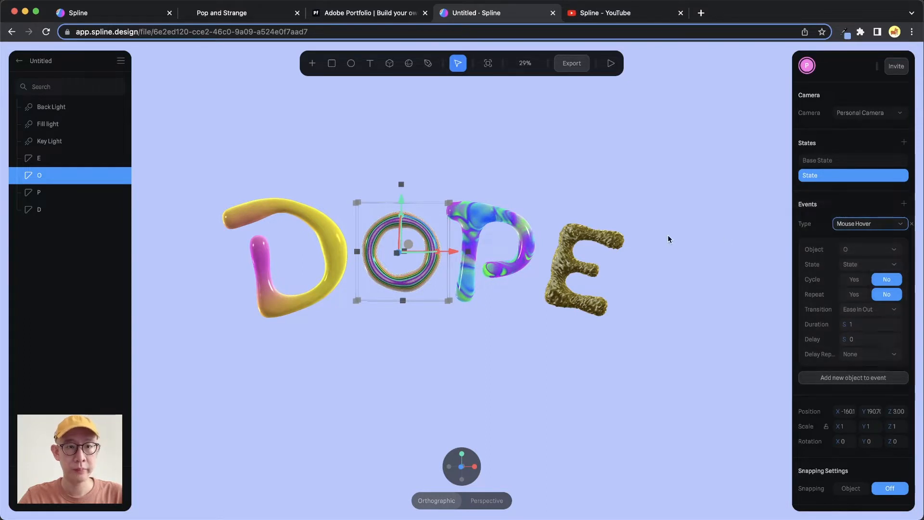
- Set the transition duration of the letter O's hover event to 0.03 seconds
left_click(869, 325)
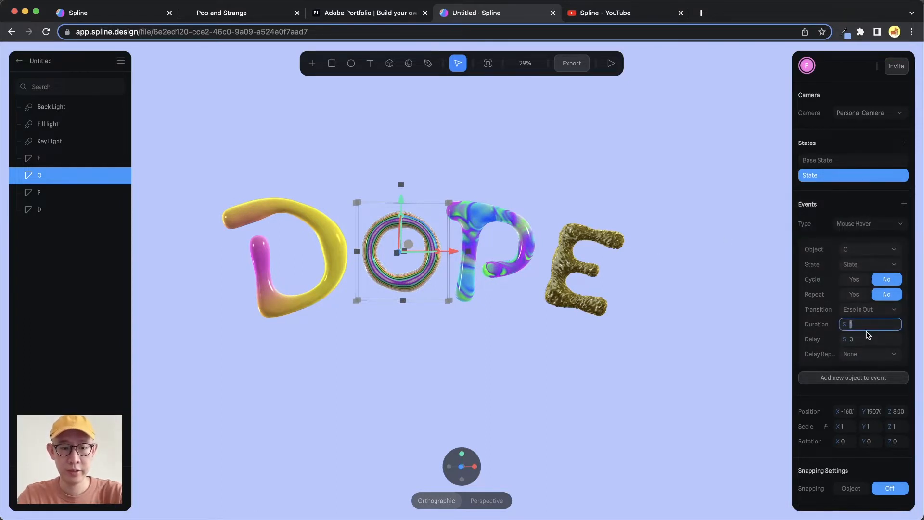
type("0.0")
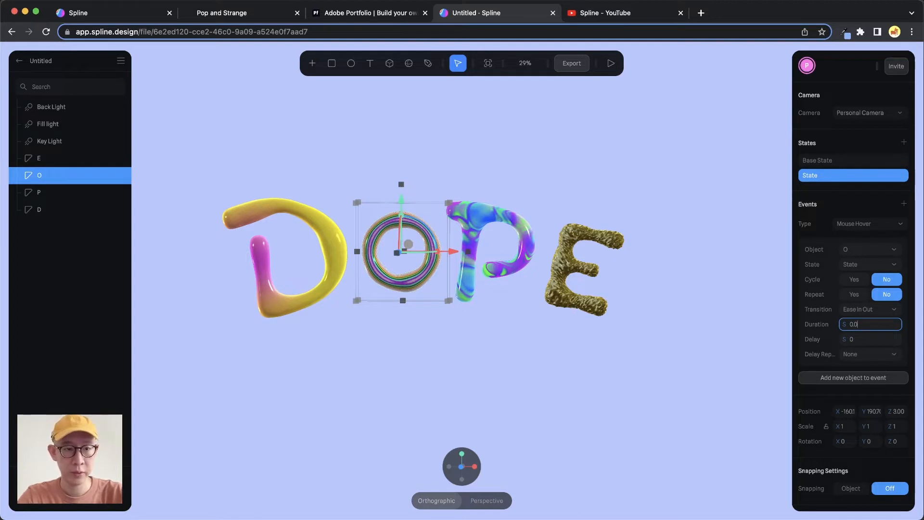
type("3")
key("Return")
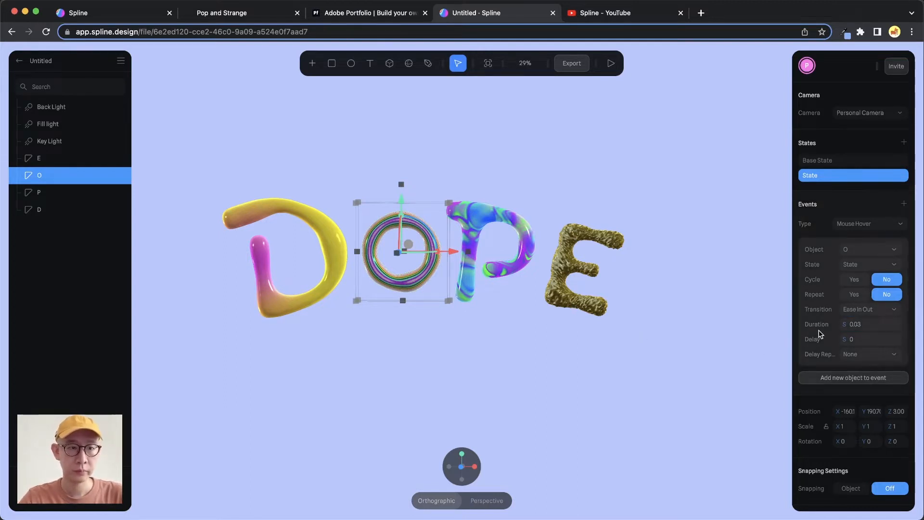
- Try widening the letter O's X size to about 631, then undo the change
scroll(819, 333, "down", 5)
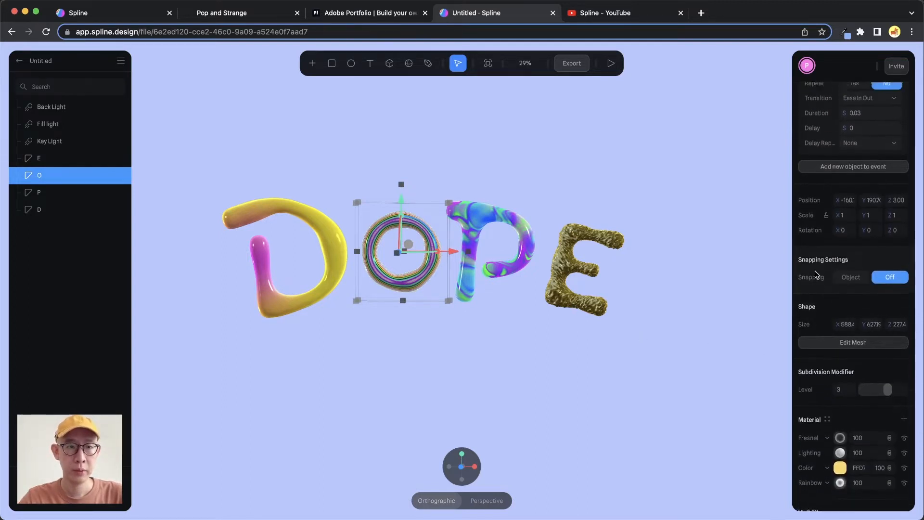
scroll(816, 274, "down", 2)
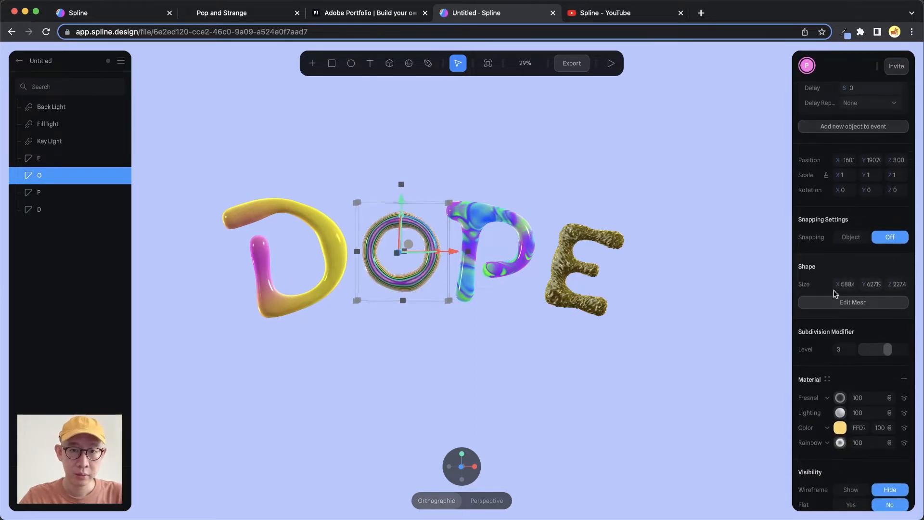
left_click_drag(839, 284, 859, 287)
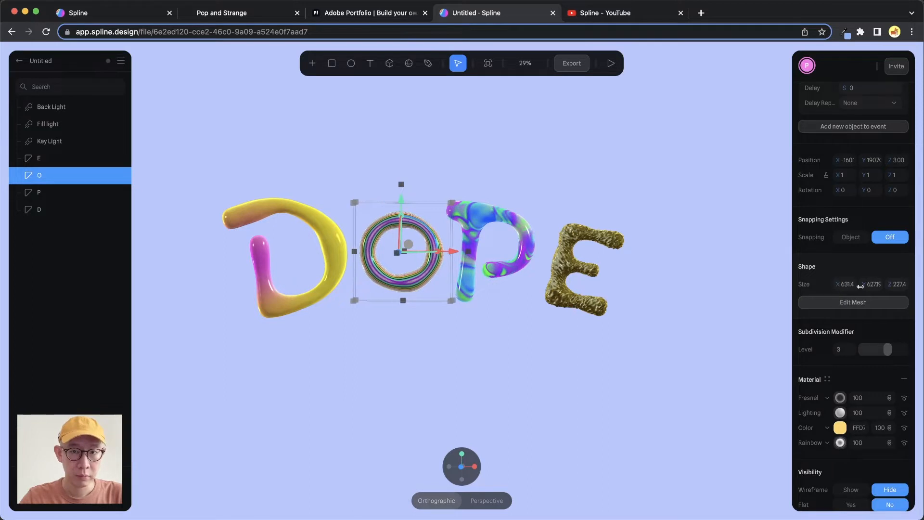
key("ctrl+z")
- Add a Displace layer to the letter O's material in its second state
scroll(853, 289, "down", 3)
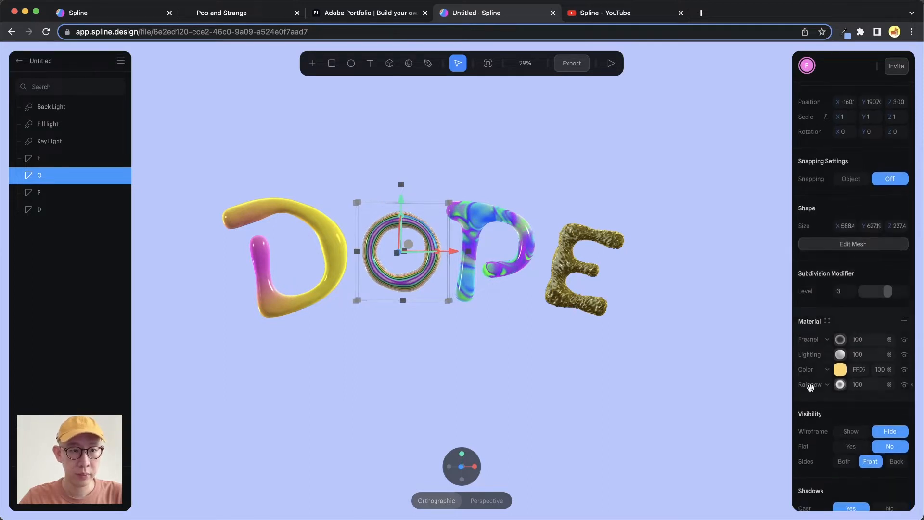
scroll(829, 343, "down", 1)
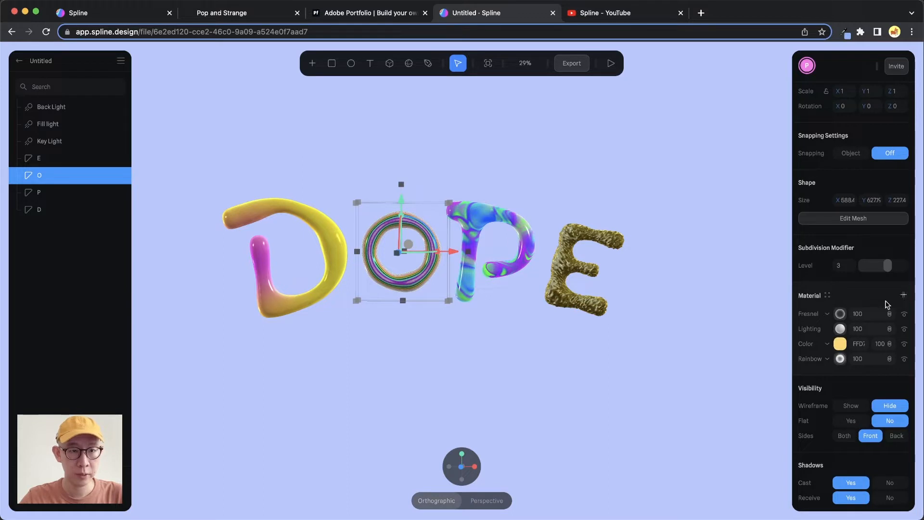
left_click(903, 295)
left_click(827, 314)
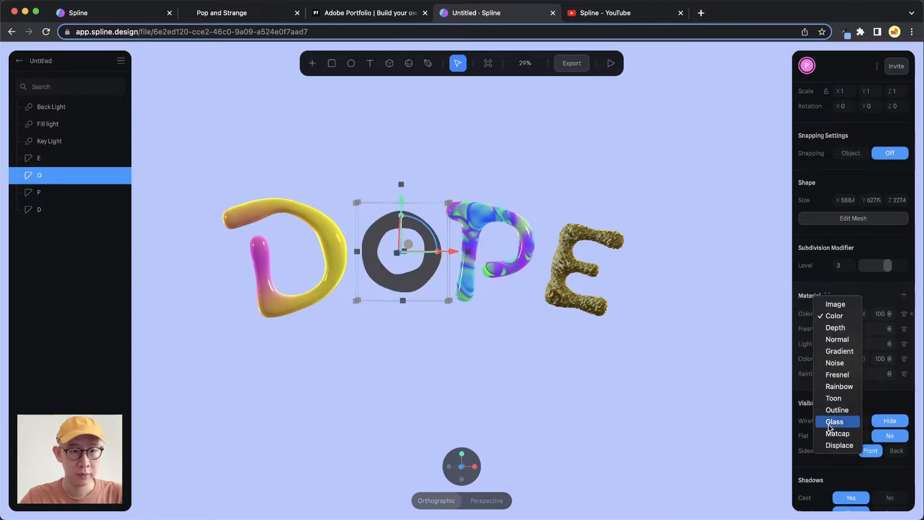
left_click(837, 445)
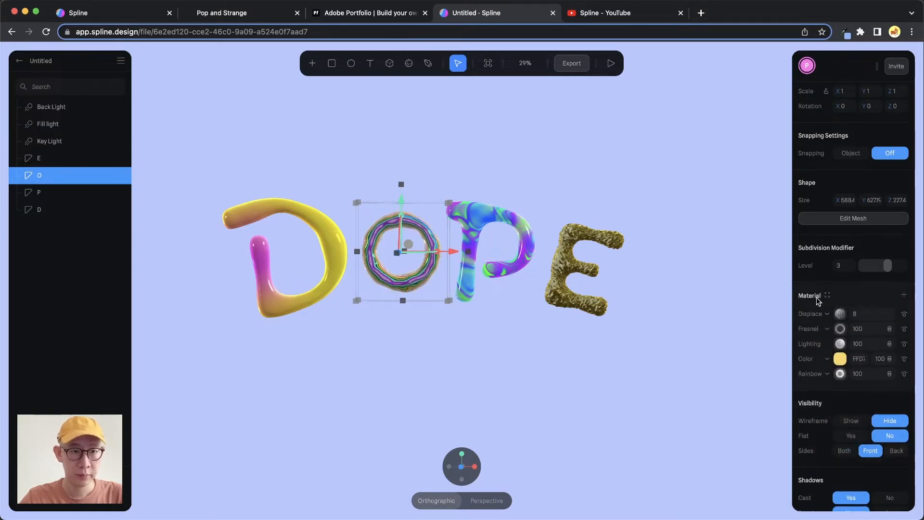
- Set the strength of the letter O's Displace layer to 200
left_click(840, 314)
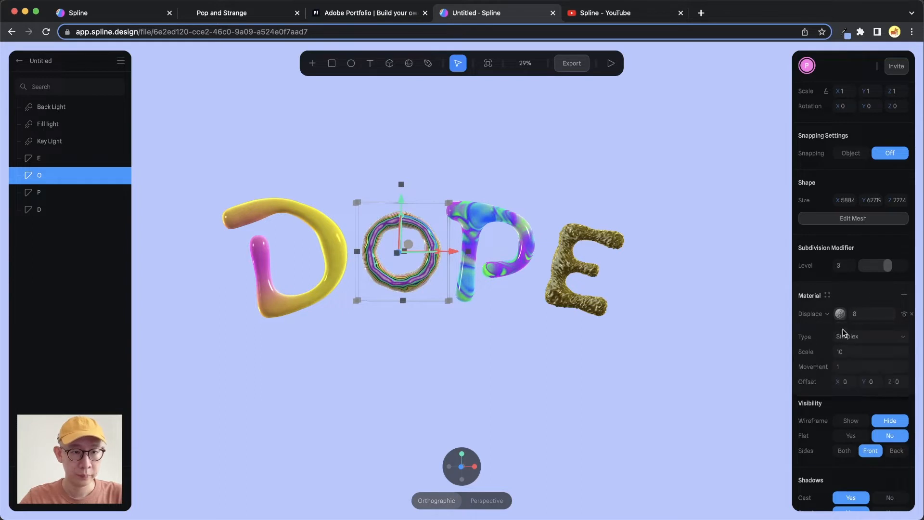
left_click(857, 357)
left_click(874, 315)
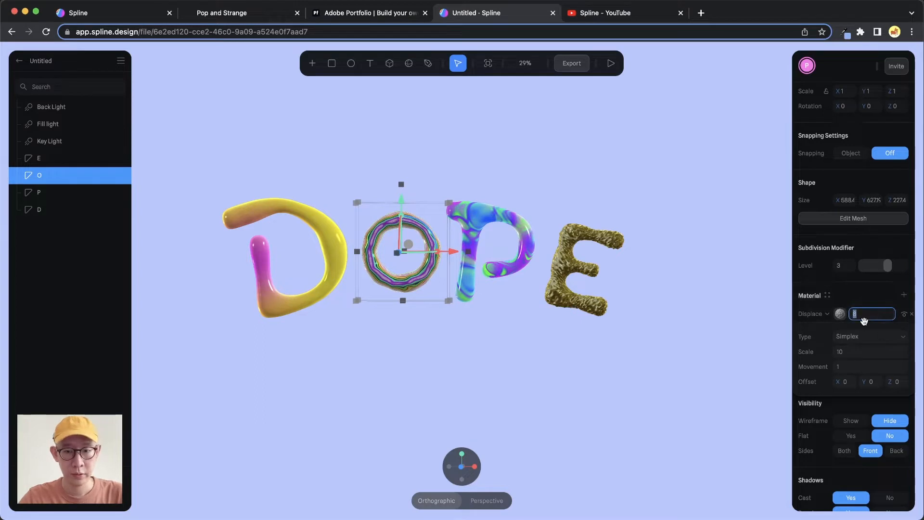
type("200")
key("Return")
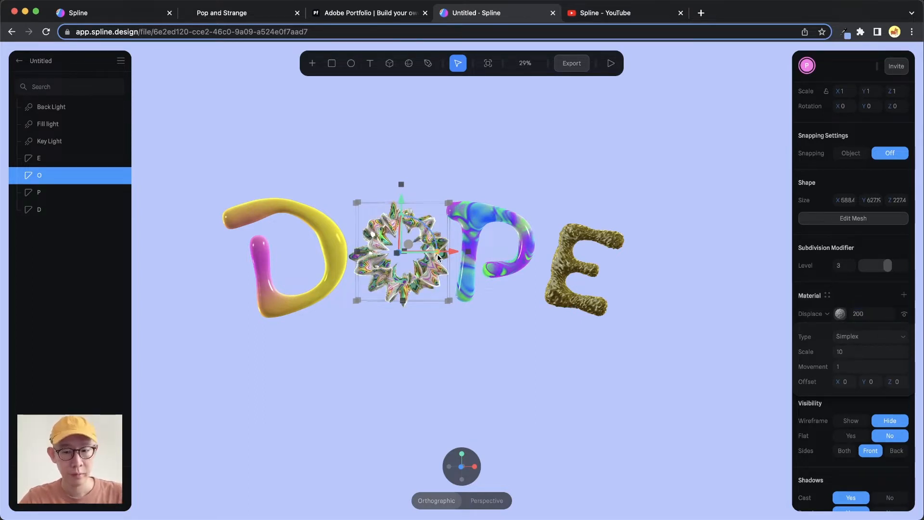
- Try the Fbm and Ashima displacement types on the letter O
scroll(433, 260, "up", 10)
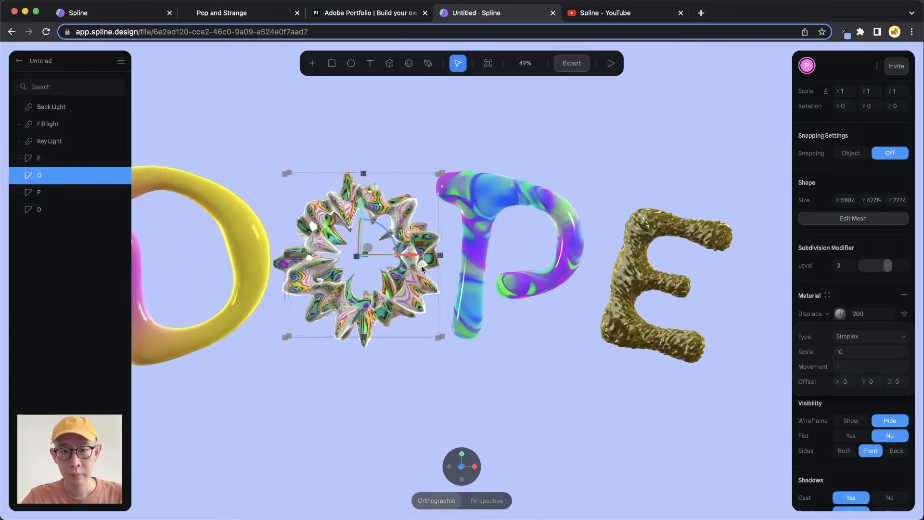
key("space")
left_click_drag(467, 241, 501, 239)
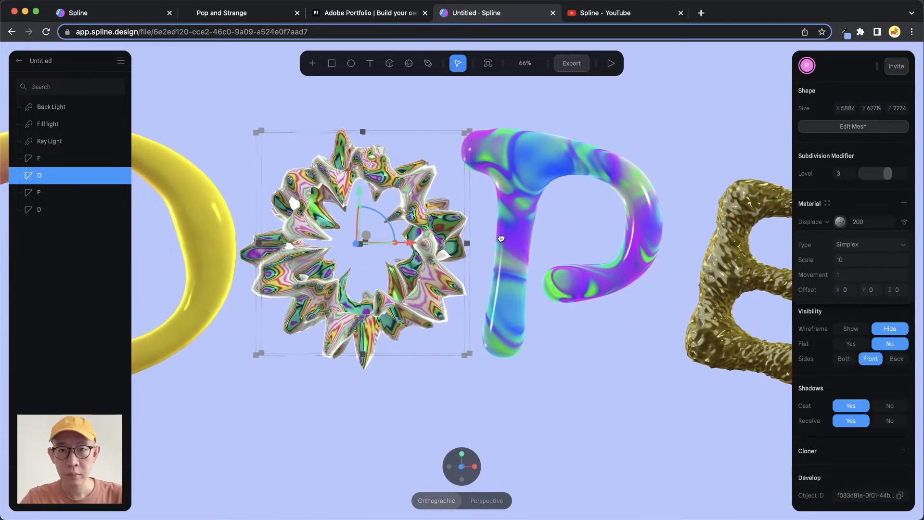
left_click(880, 244)
left_click(864, 275)
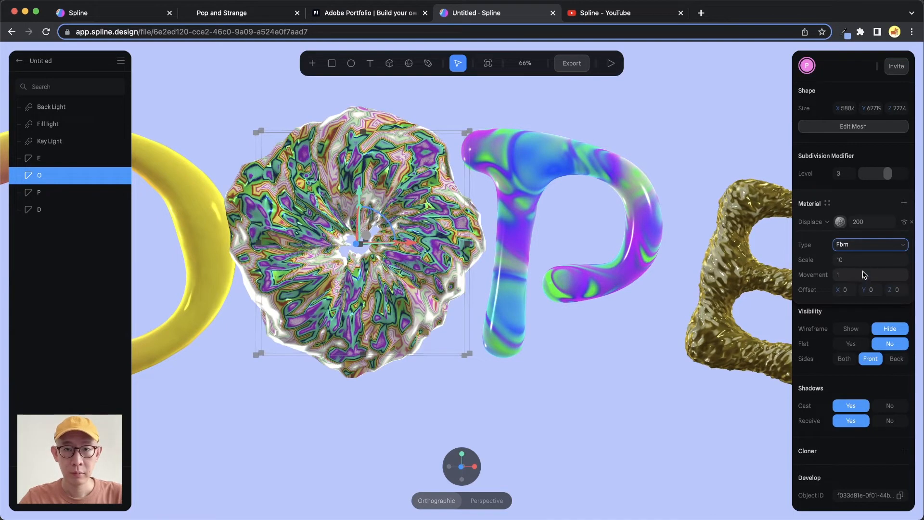
left_click(871, 244)
left_click(872, 234)
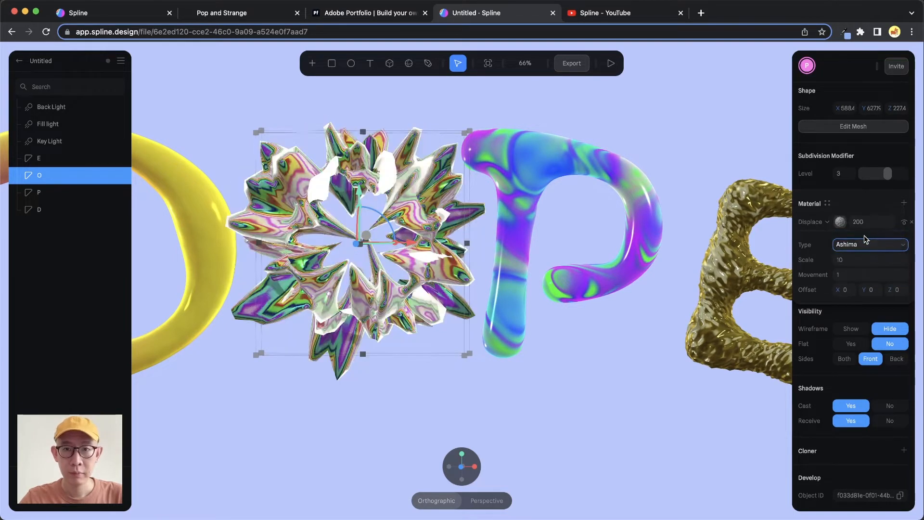
- Change the letter O's displacement type to Simplex Fractal and set its scale to 9
left_click(870, 244)
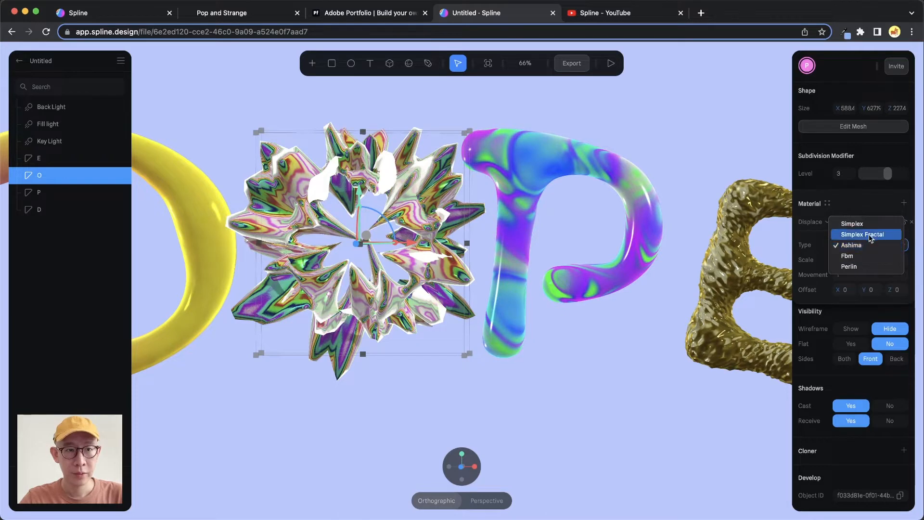
left_click(872, 233)
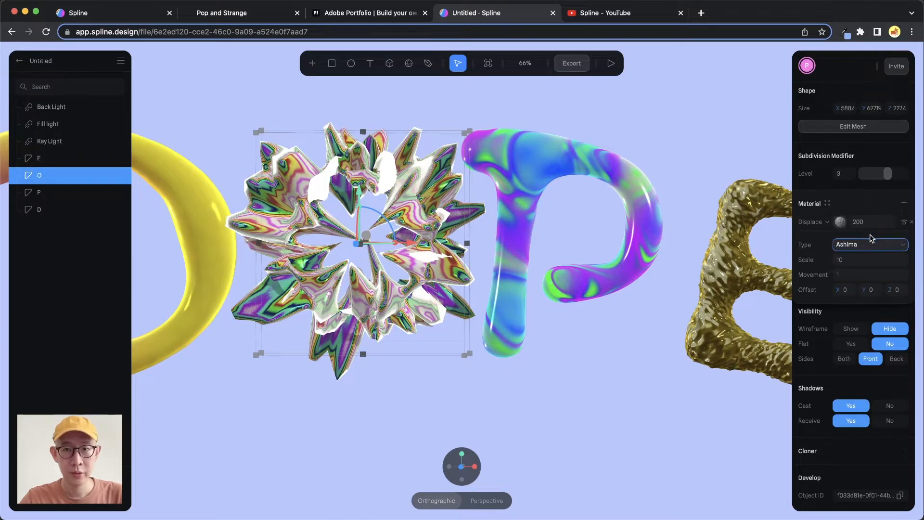
left_click(864, 260)
type("3")
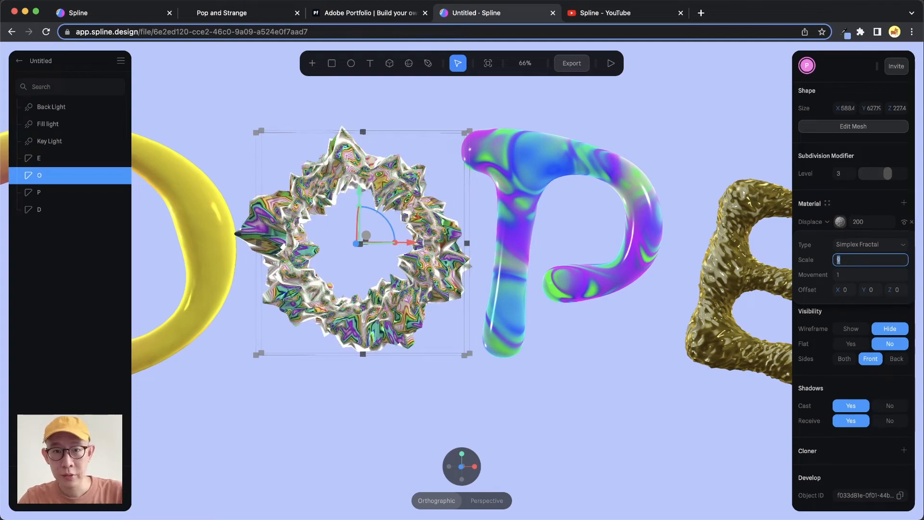
- Raise the letter O's subdivision level to 5
left_click_drag(444, 224, 504, 177, "alt")
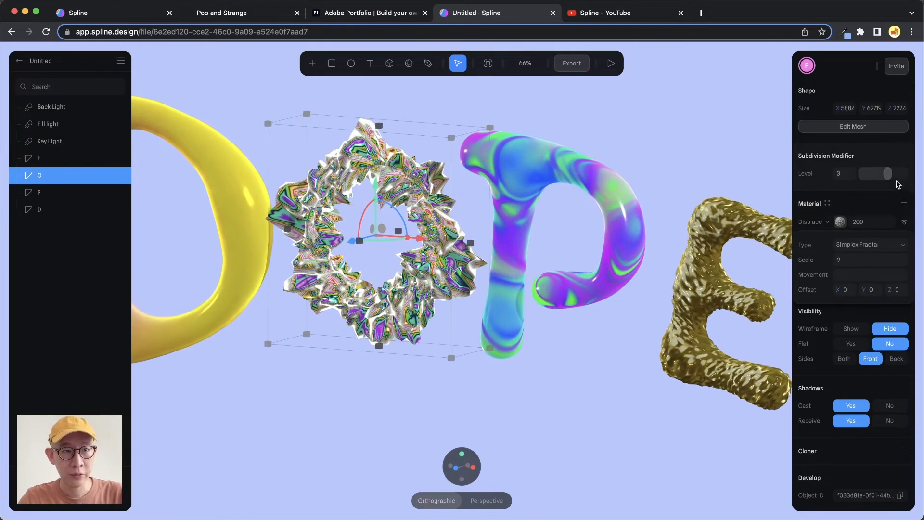
left_click_drag(888, 173, 906, 174)
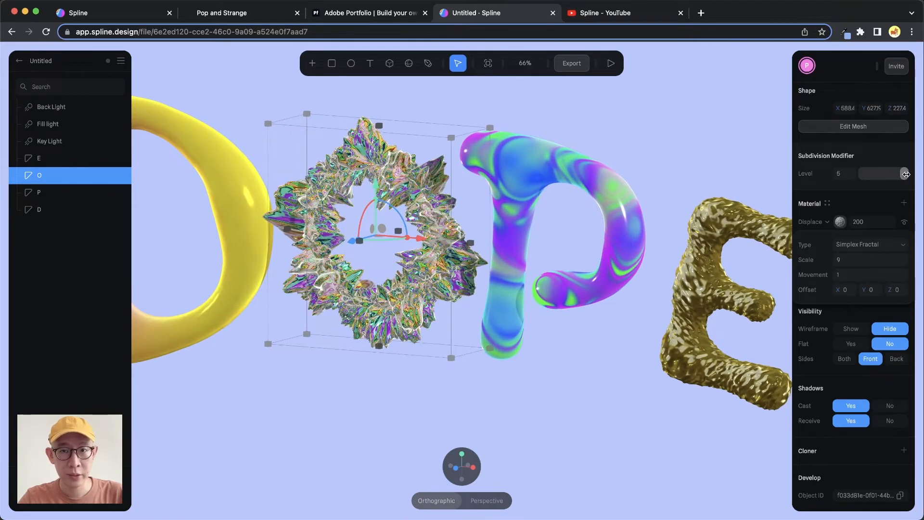
- Try slightly different scale values on the letter O's Displace layer
left_click_drag(419, 233, 442, 230, "alt")
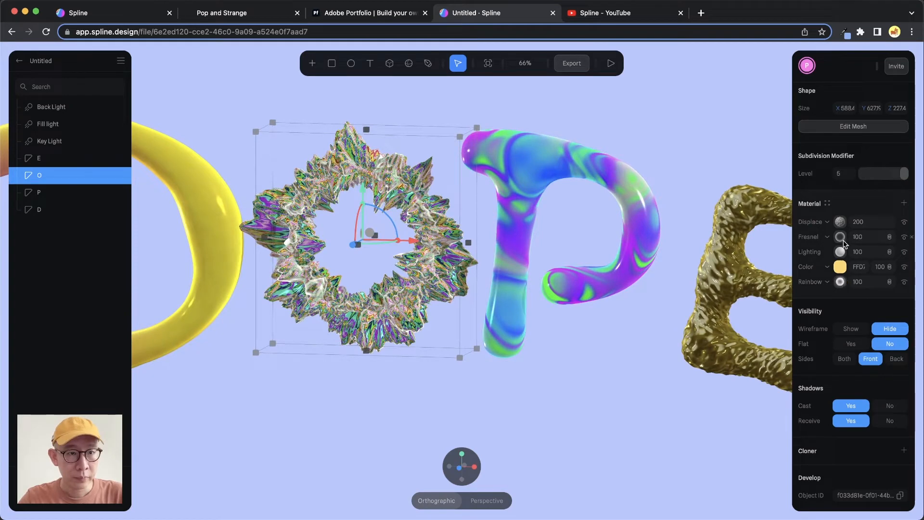
left_click(840, 222)
left_click(854, 260)
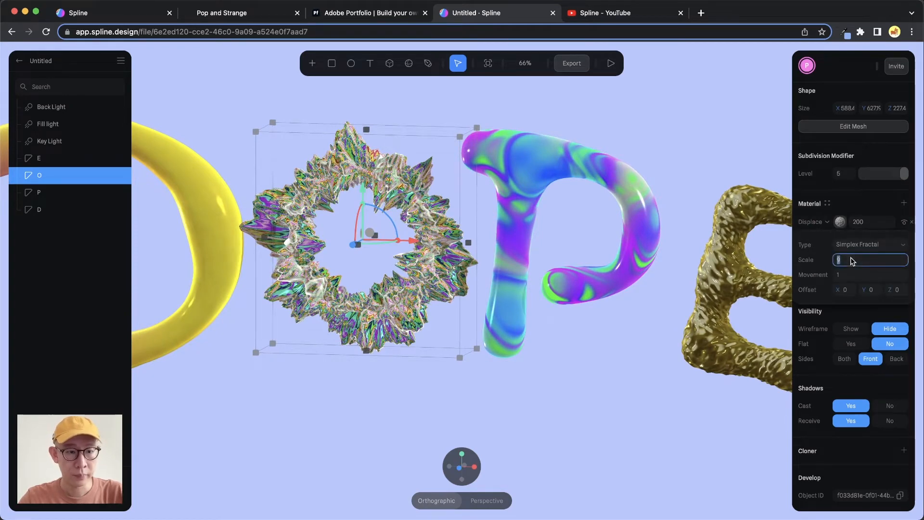
key("Up")
key("Up")
key("Down")
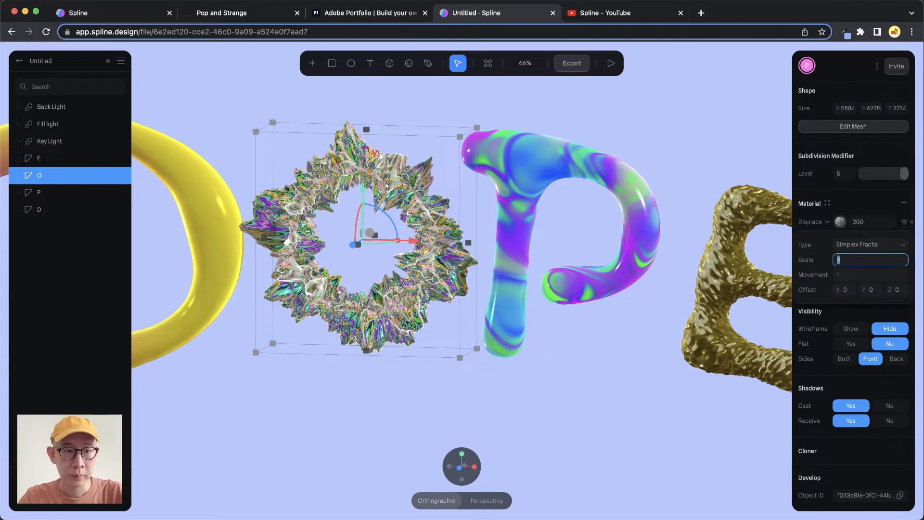
- Set the letter O's displacement strength to 100 and change its displacement type to Ashima
left_click(874, 222)
type("1")
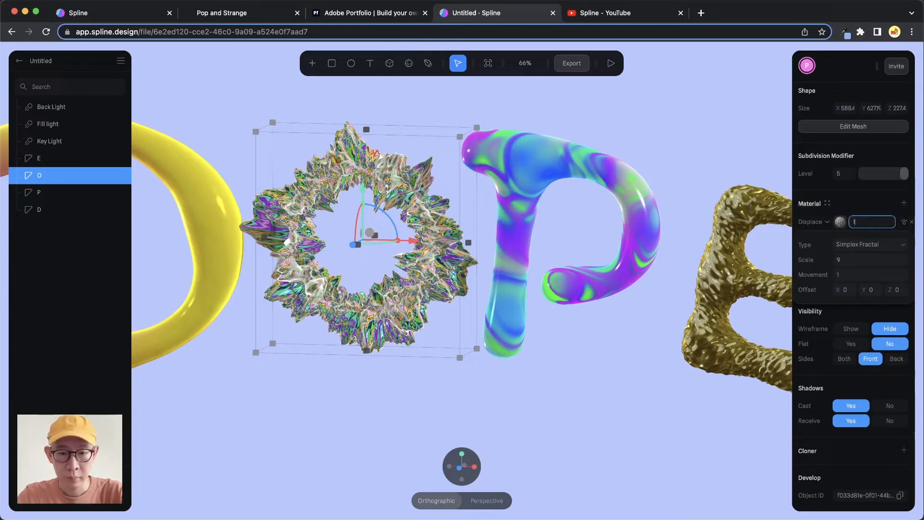
type("00")
key("Return")
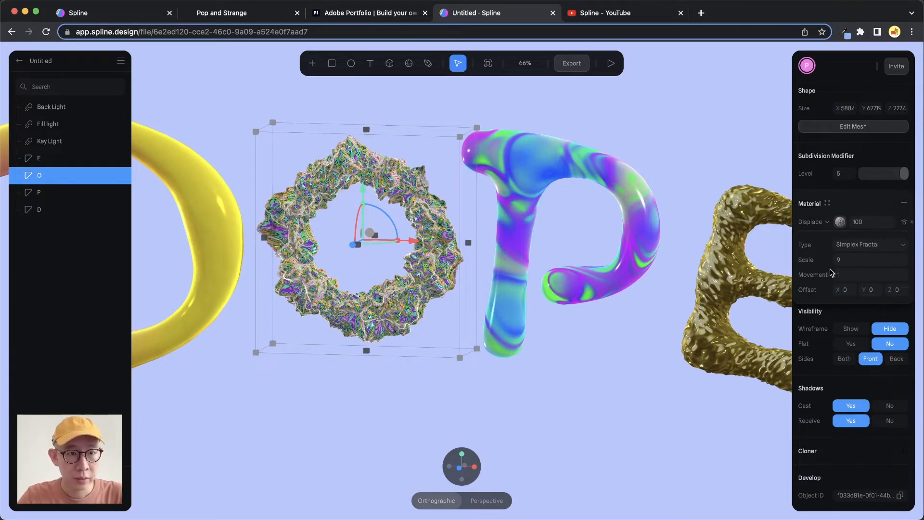
left_click(873, 250)
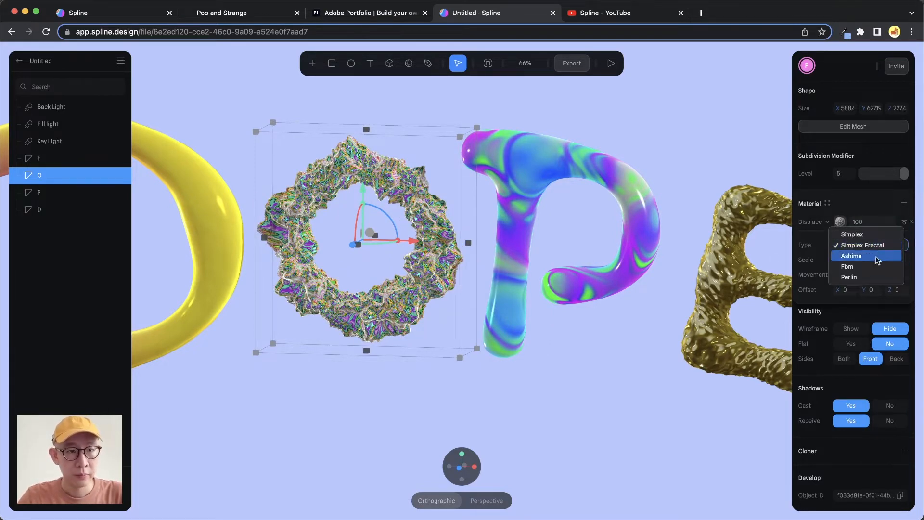
left_click(875, 257)
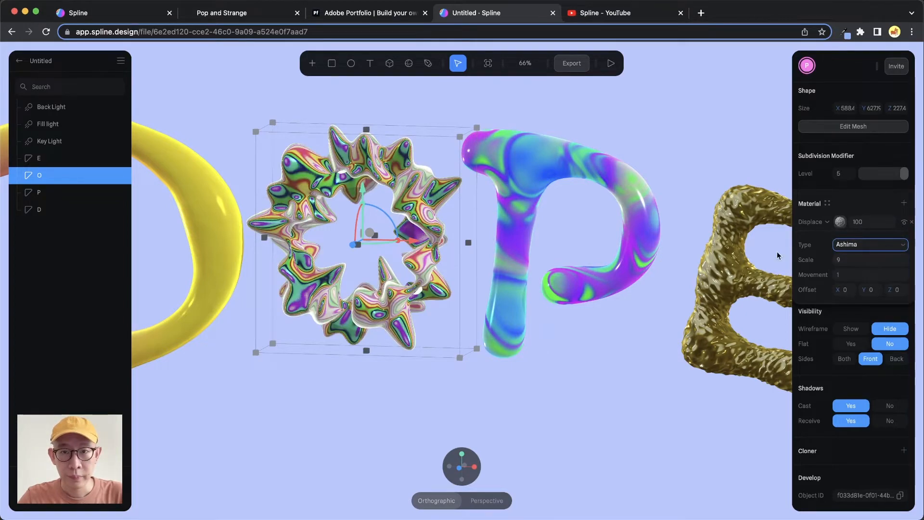
mouse_move(410, 199)
left_mouse_down("alt")
mouse_move(443, 191)
mouse_move(441, 204)
mouse_move(394, 214)
mouse_move(407, 209)
left_mouse_up("alt")
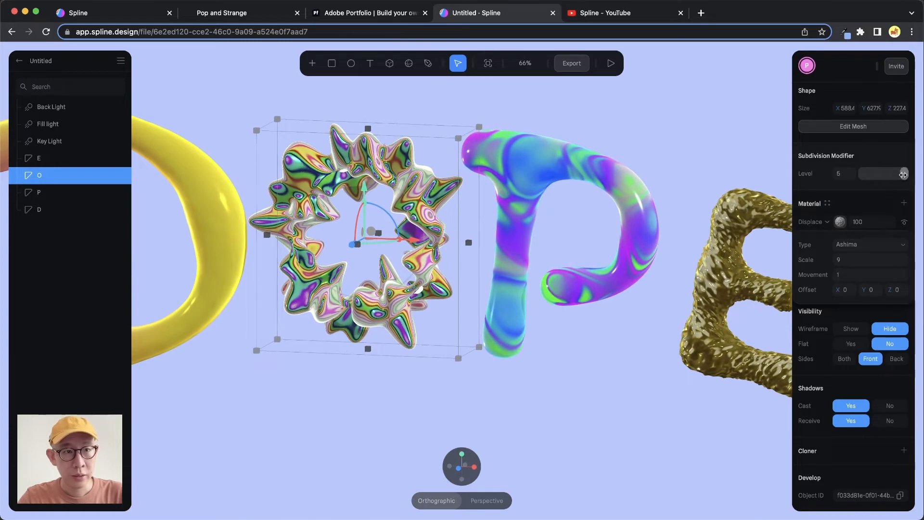
- Compare subdivision levels 2, 4 and 5 on the displaced letter O and set the level to 4
left_click_drag(905, 174, 876, 176)
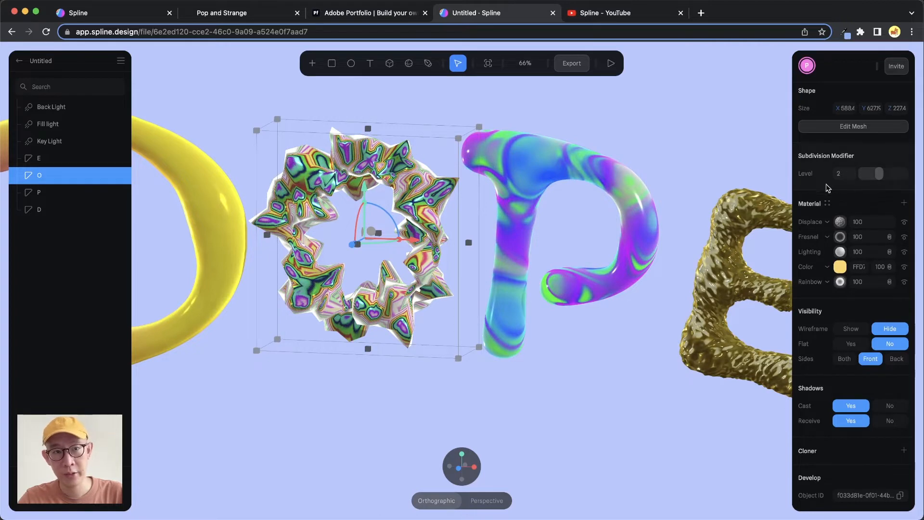
left_click_drag(879, 173, 896, 174)
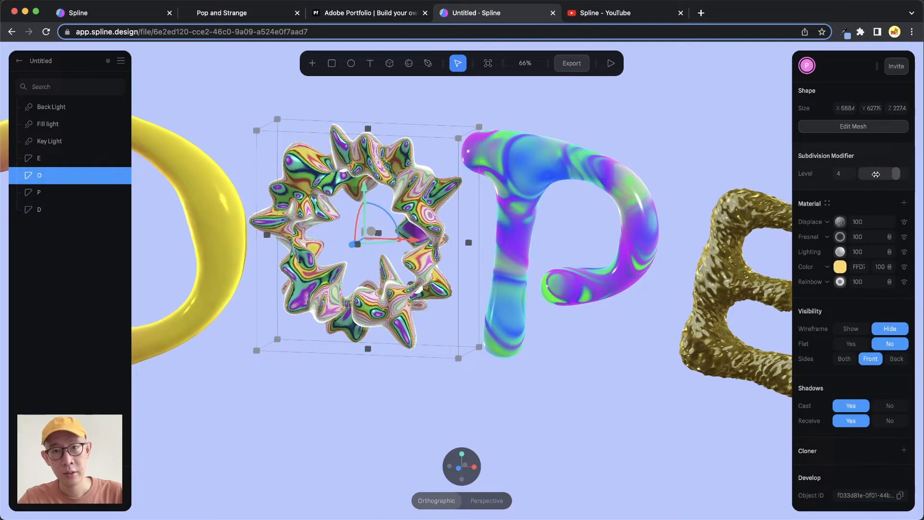
left_click_drag(424, 189, 428, 187, "alt")
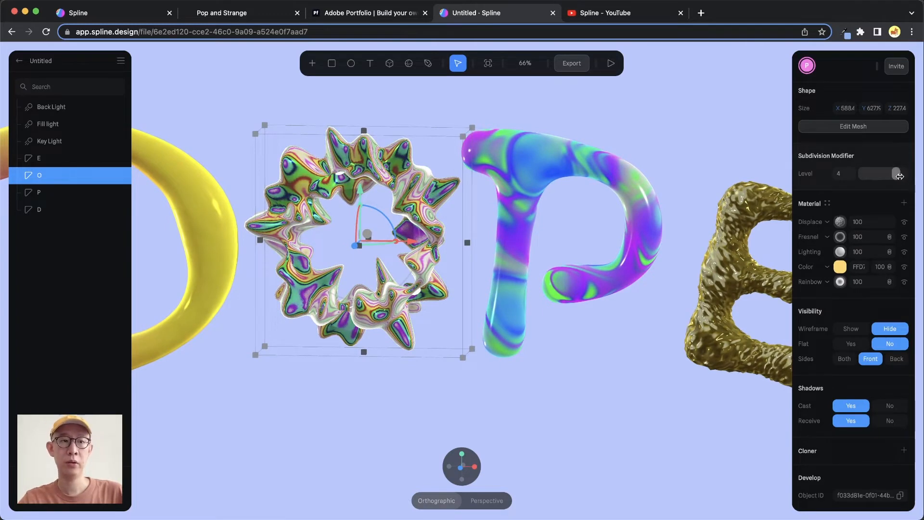
left_click_drag(900, 174, 905, 175)
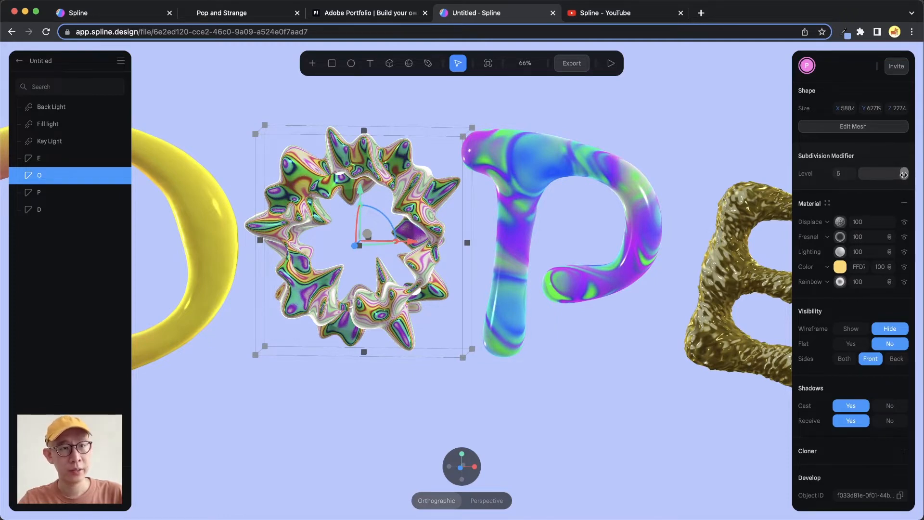
mouse_move(898, 176)
left_mouse_down()
mouse_move(882, 190)
mouse_move(905, 175)
mouse_move(880, 177)
left_mouse_up()
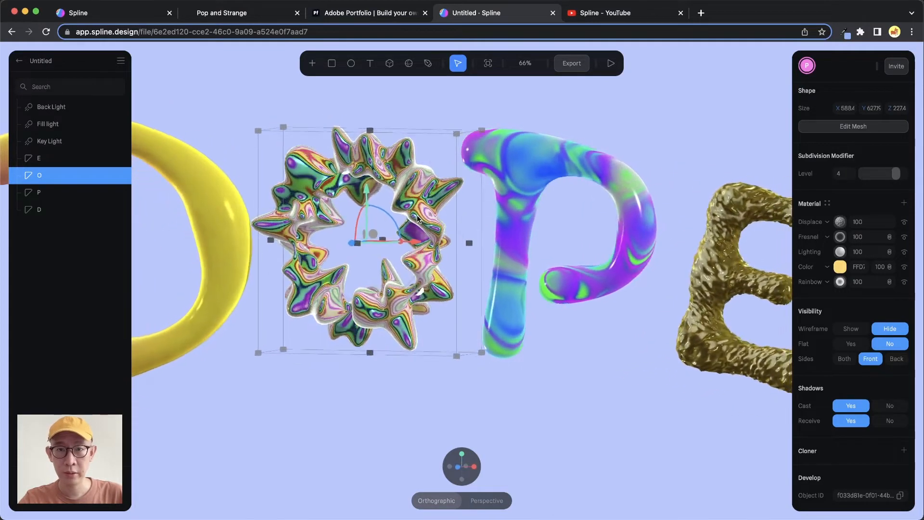
- Set the Displace strength to 0 in the letter O's base state
scroll(852, 189, "up", 10)
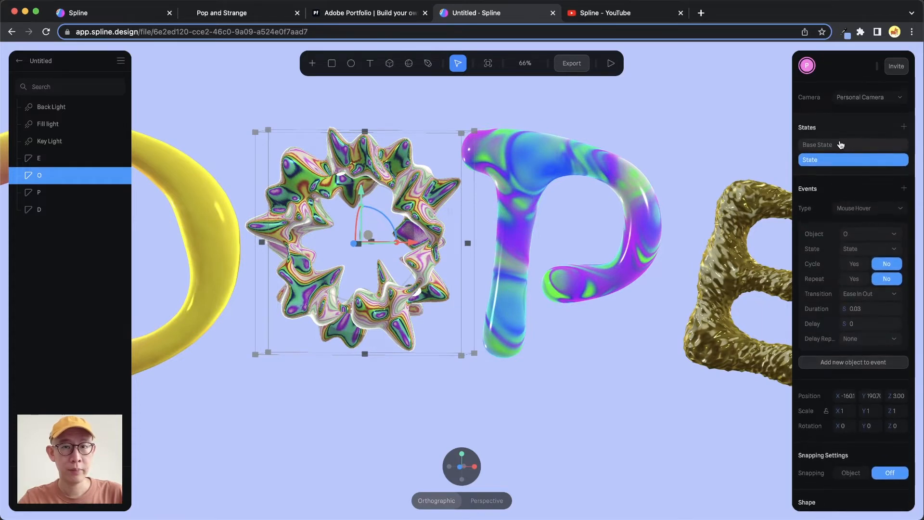
left_click(835, 149)
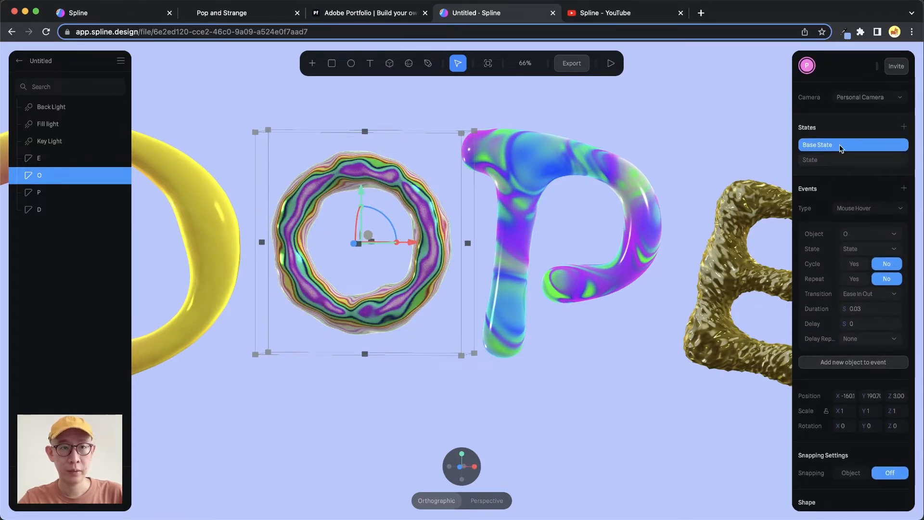
scroll(842, 241, "down", 10)
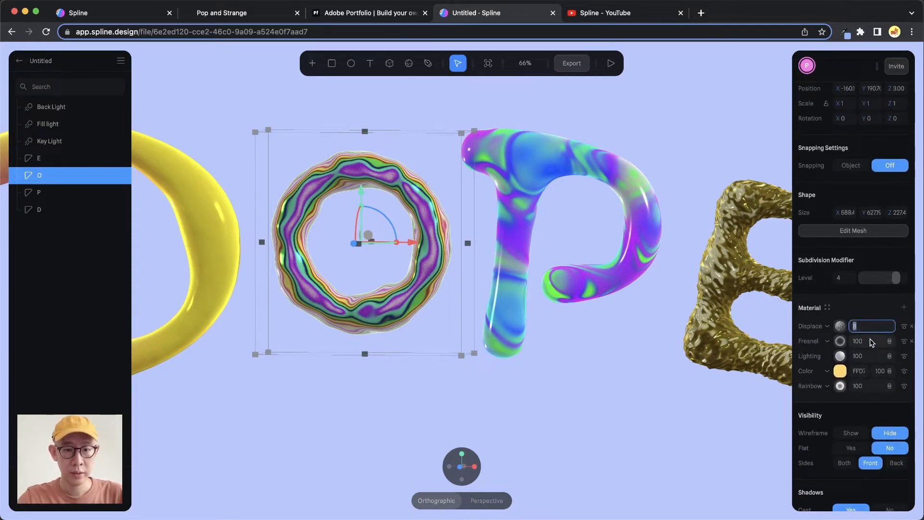
type("1")
key("Return")
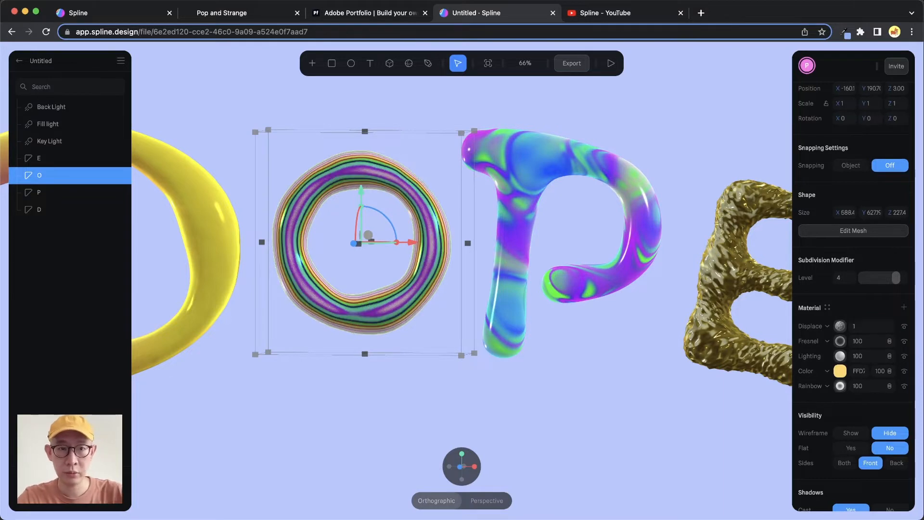
key("Return")
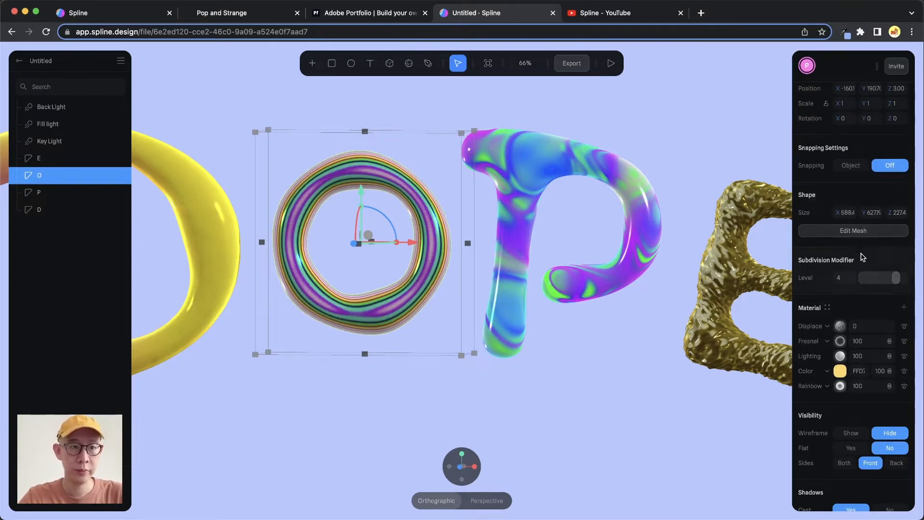
- Enlarge the letter O in its second state to about 661 in X, 922.6 in Y and 542.4 in Z
scroll(847, 202, "up", 7)
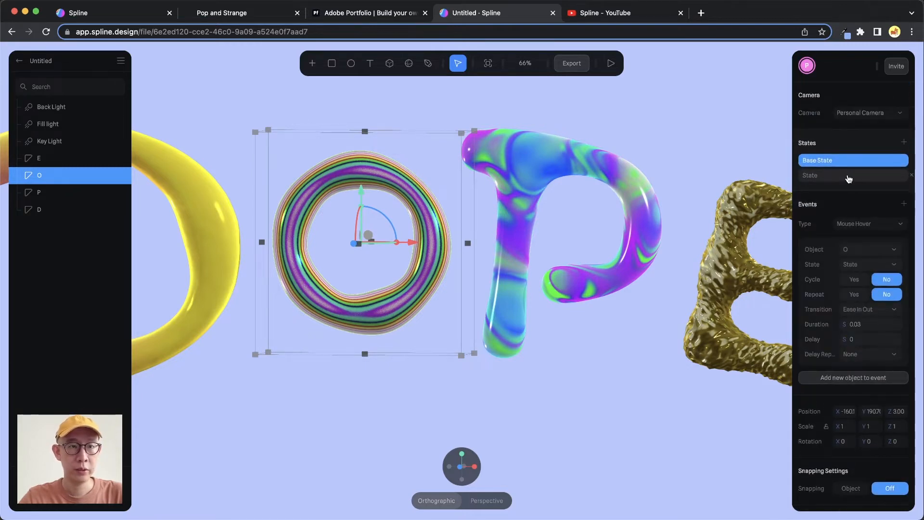
left_click(848, 177)
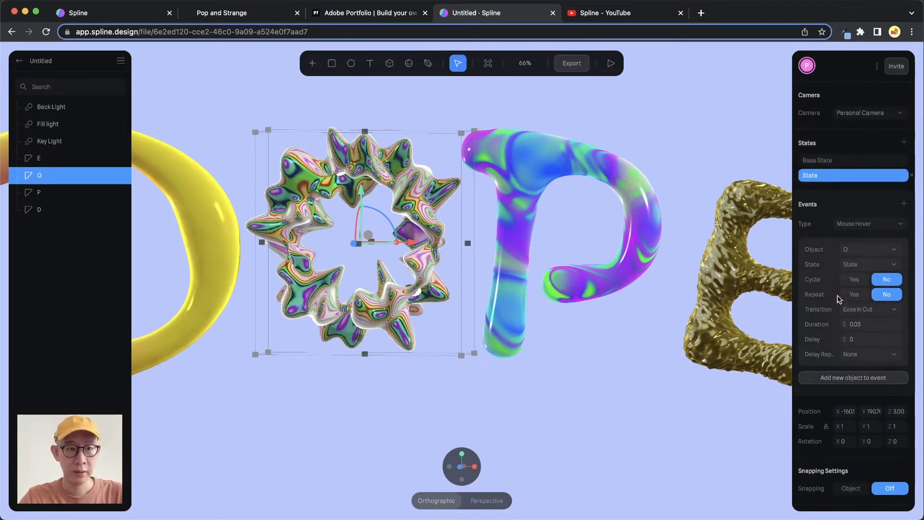
scroll(840, 317, "down", 5)
scroll(840, 322, "down", 1)
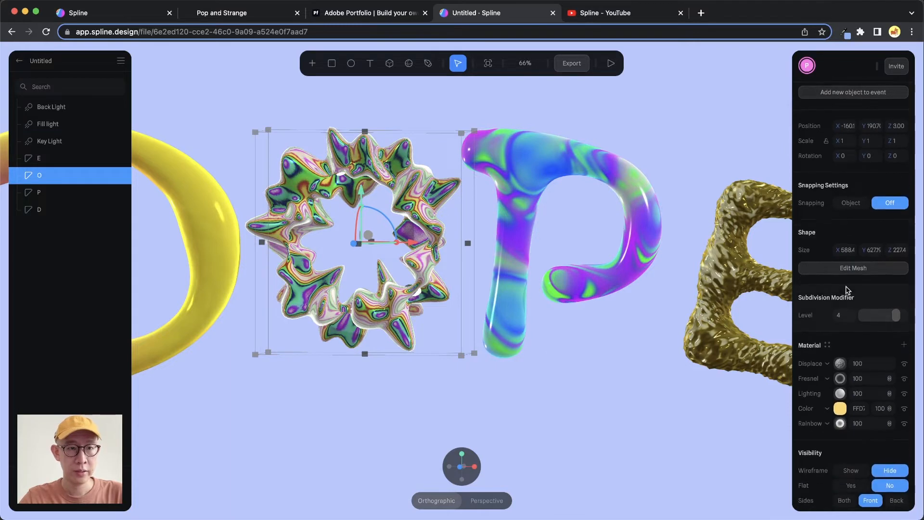
left_click_drag(837, 249, 861, 250)
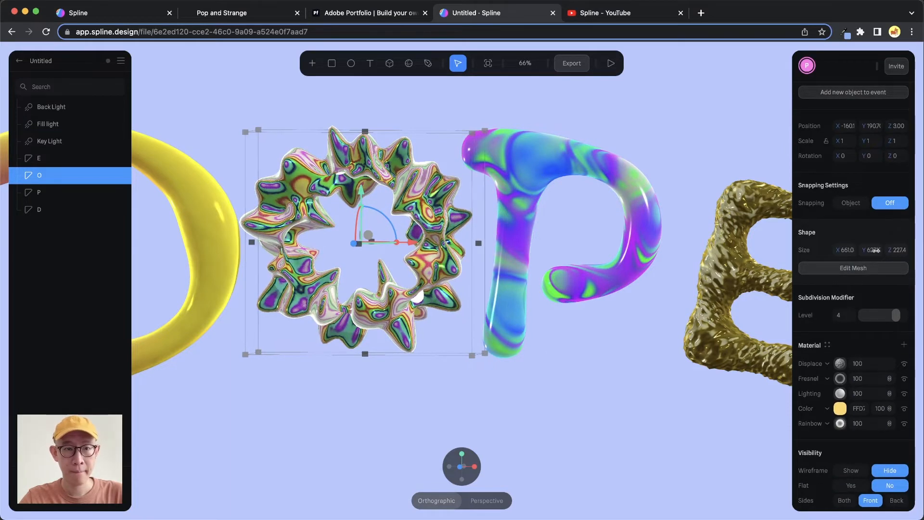
mouse_move(405, 286)
left_mouse_down("alt")
mouse_move(428, 288)
mouse_move(417, 291)
left_mouse_up("alt")
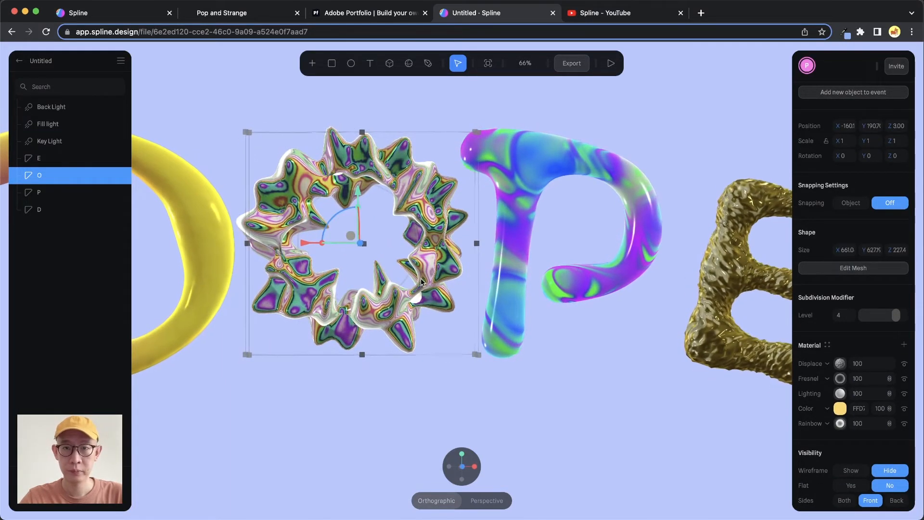
scroll(417, 291, "left", 2)
left_click_drag(864, 250, 93, 252)
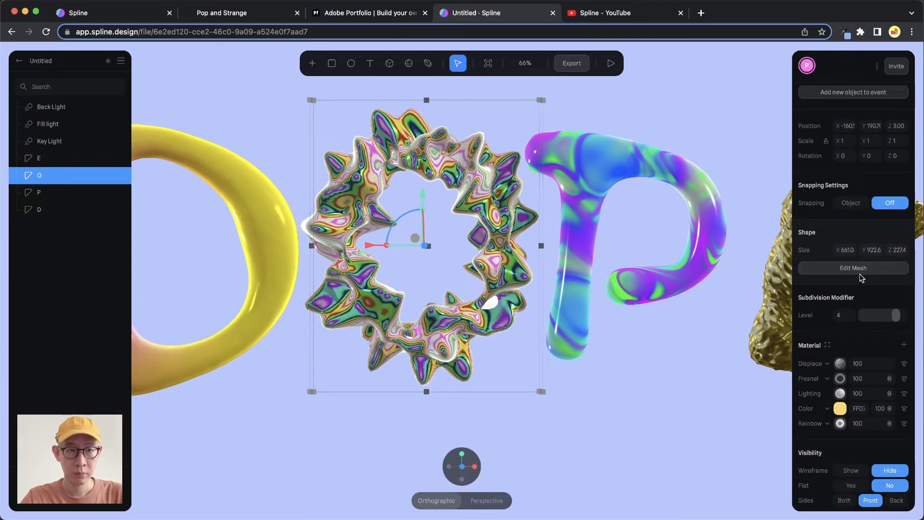
left_click_drag(890, 250, 130, 252)
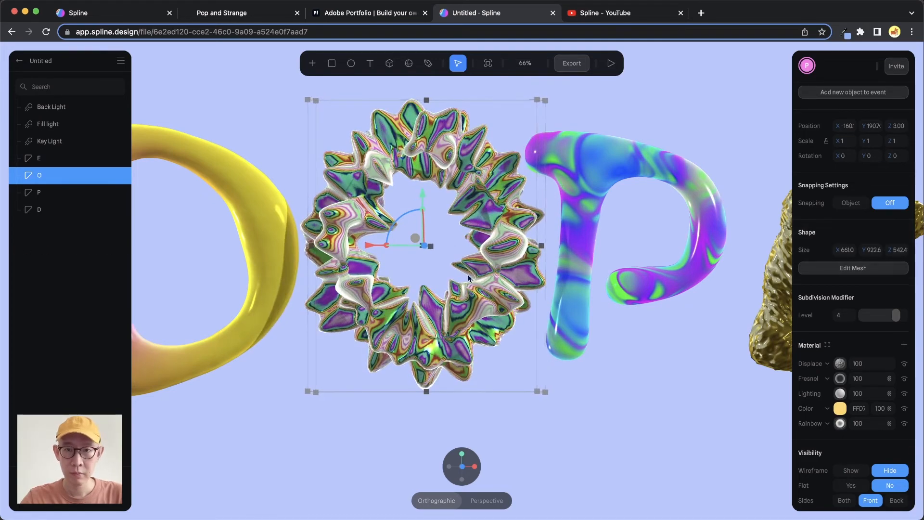
left_click_drag(468, 274, 509, 259, "alt")
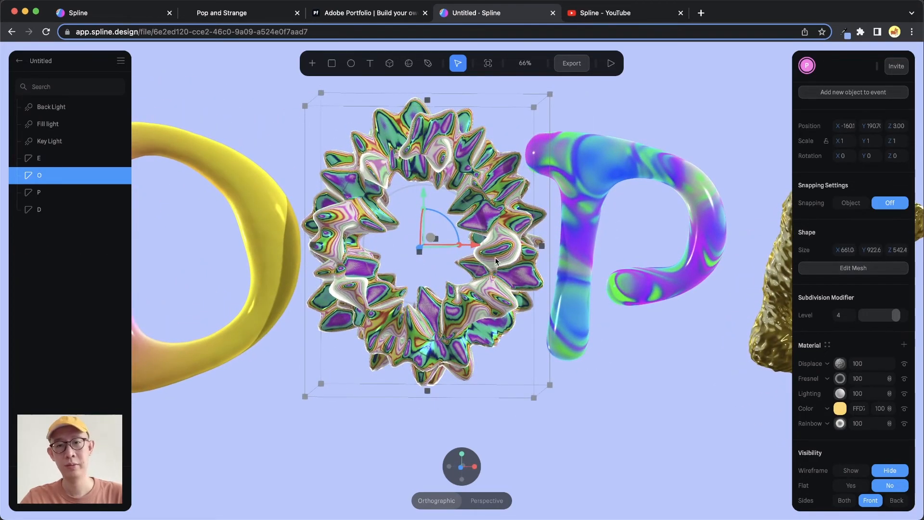
scroll(519, 259, "down", 3)
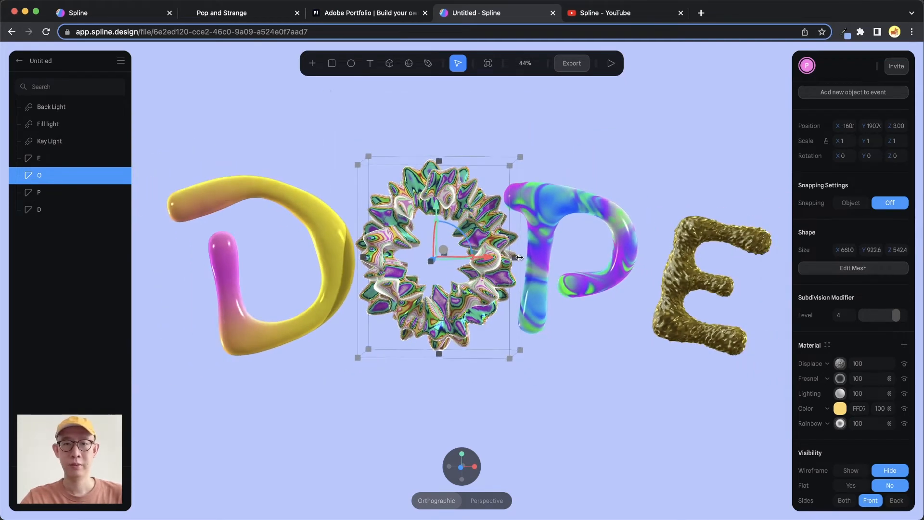
- Switch the letter O to its base state and preview the scene's hover interaction
scroll(859, 173, "up", 5)
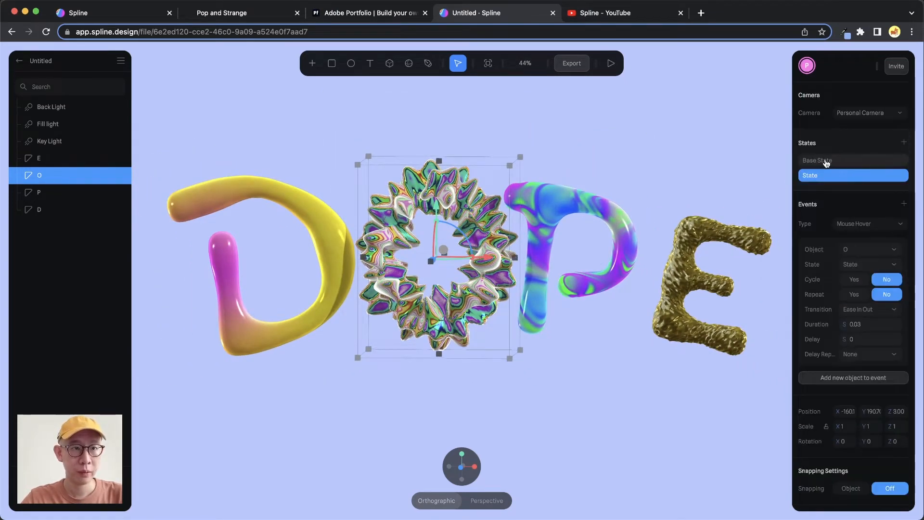
left_click(828, 162)
left_click(609, 64)
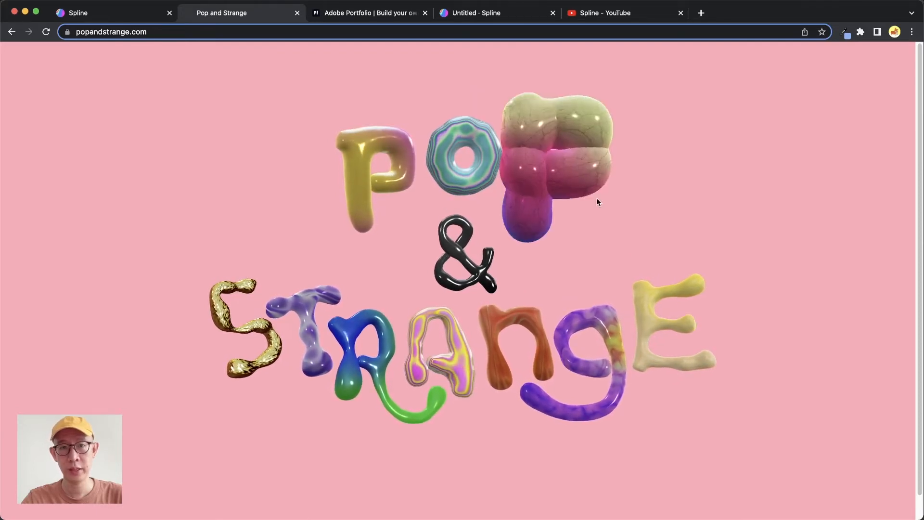
- Return to the Spline scene and give the letter P a second state with a Mouse Hover event
left_click(445, 18)
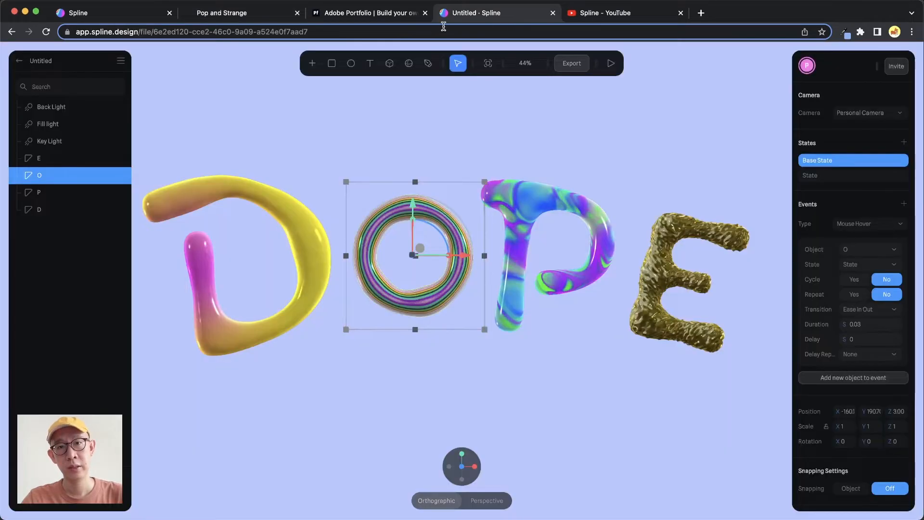
double_click(599, 207)
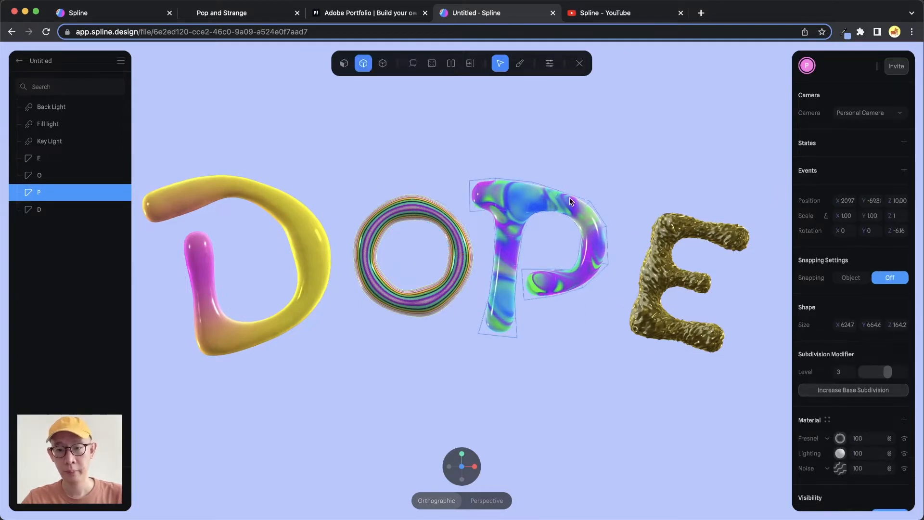
key("Escape")
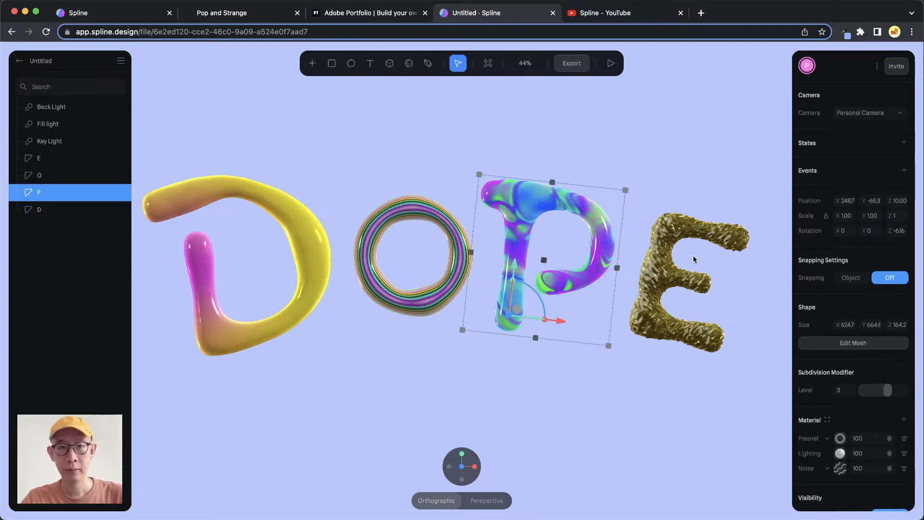
left_click(904, 142)
left_click(903, 203)
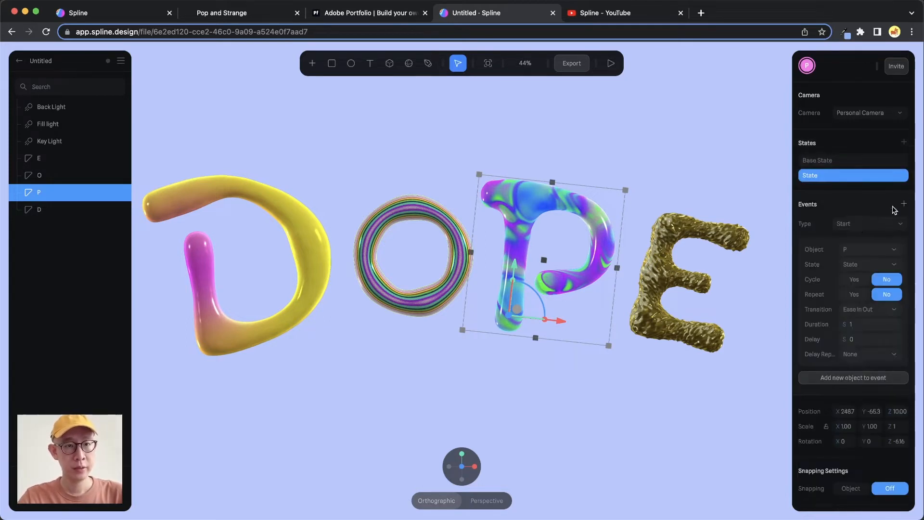
left_click(868, 223)
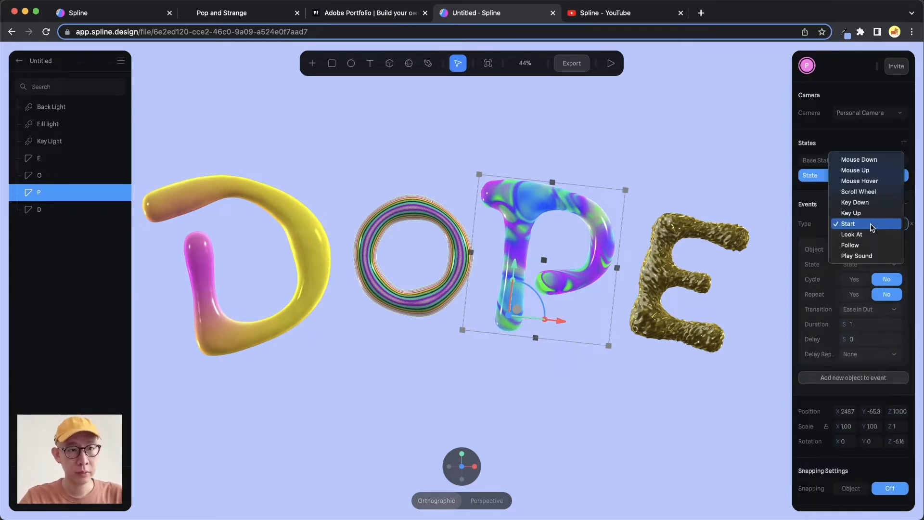
left_click(874, 182)
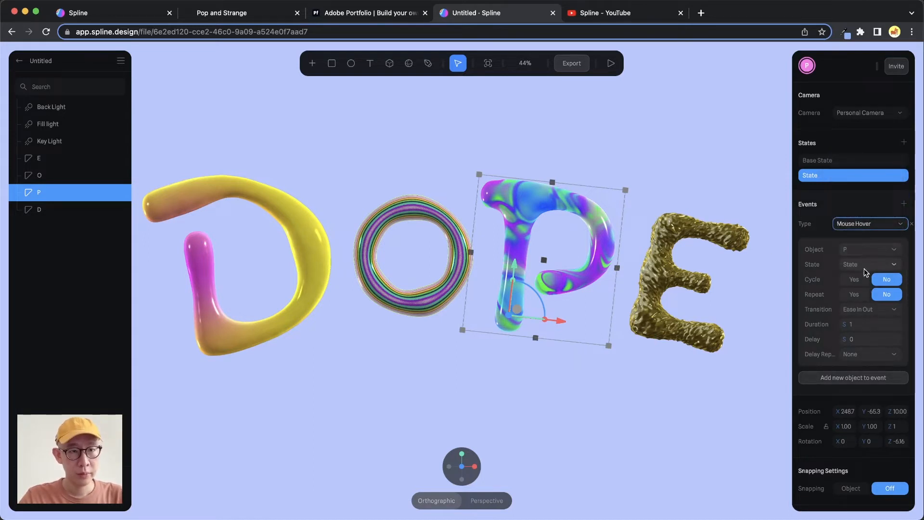
- Add a Displace layer to the letter P's material
scroll(838, 294, "down", 10)
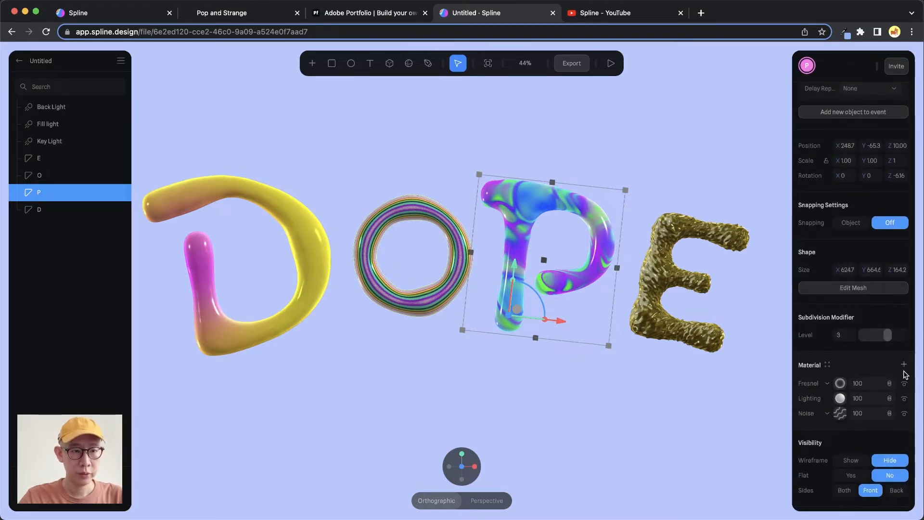
left_click(904, 366)
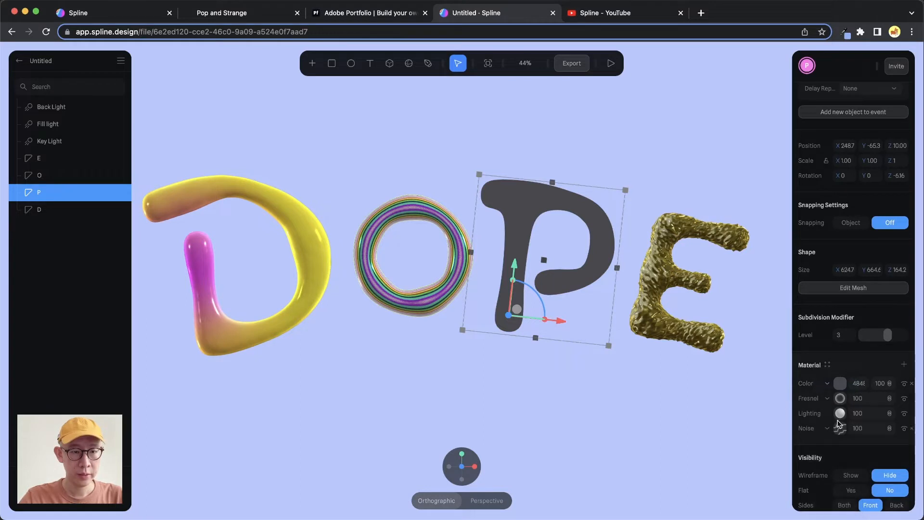
scroll(835, 356, "down", 3)
left_click(828, 307)
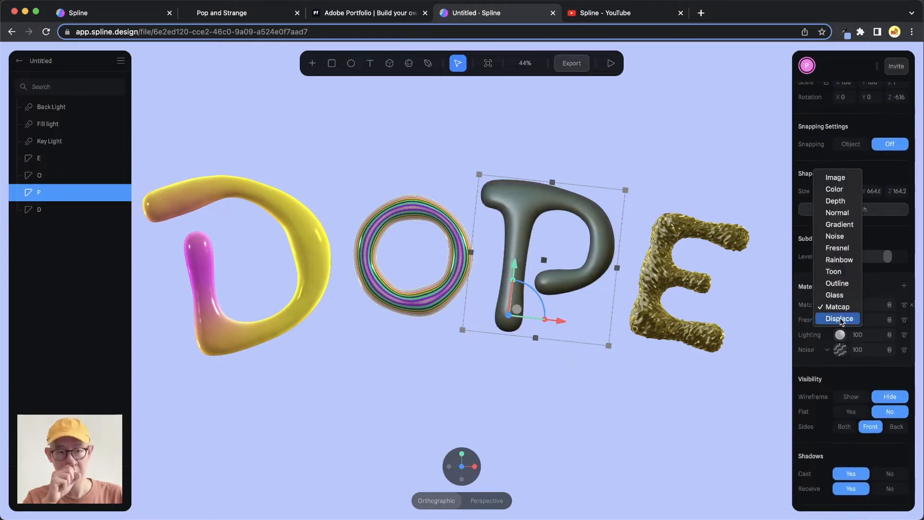
left_click(839, 319)
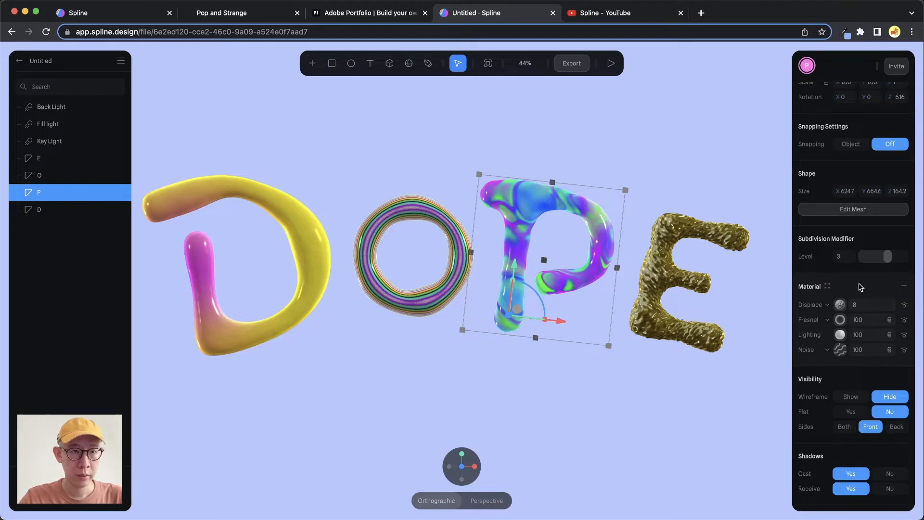
- Switch the letter P to its base state and edit the Displace layer's strength there
scroll(860, 288, "up", 10)
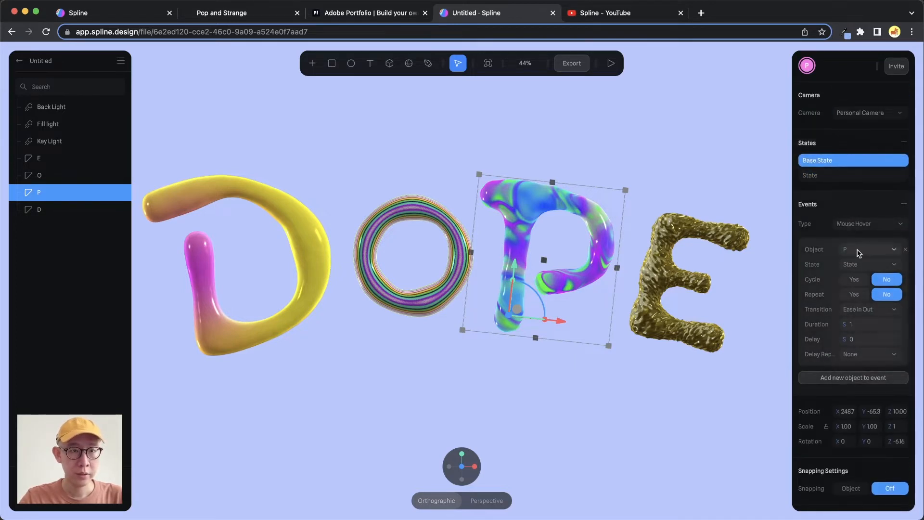
scroll(857, 269, "down", 10)
left_click(862, 305)
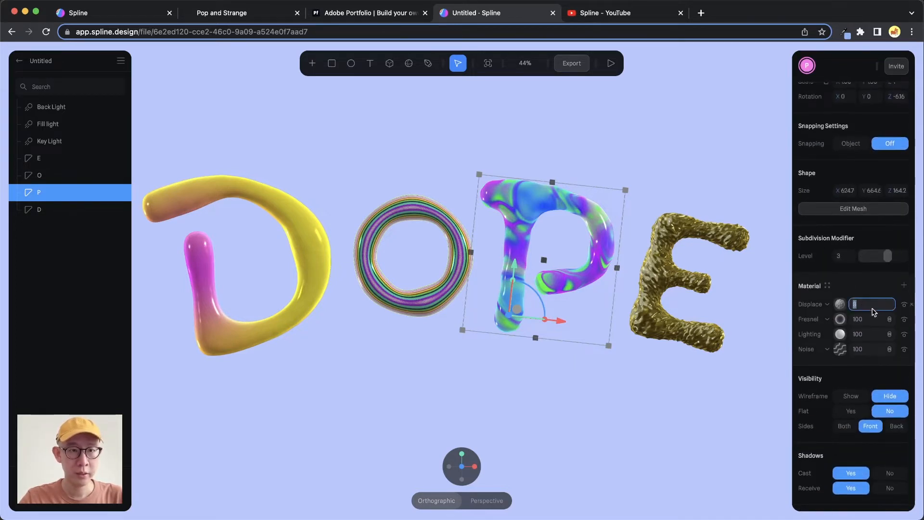
scroll(703, 258, "up", 2)
scroll(842, 193, "up", 10)
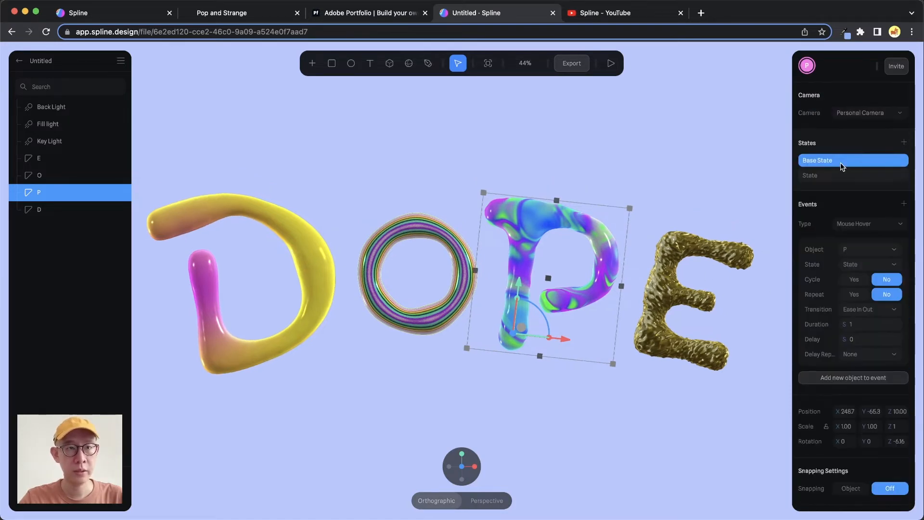
- Set the Displace strength to 200 in the letter P's second state
scroll(847, 289, "down", 10)
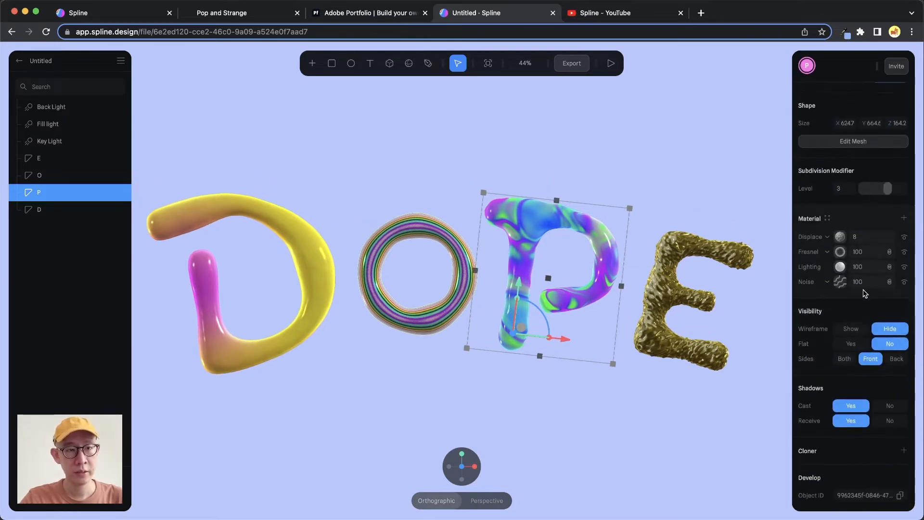
left_click(840, 237)
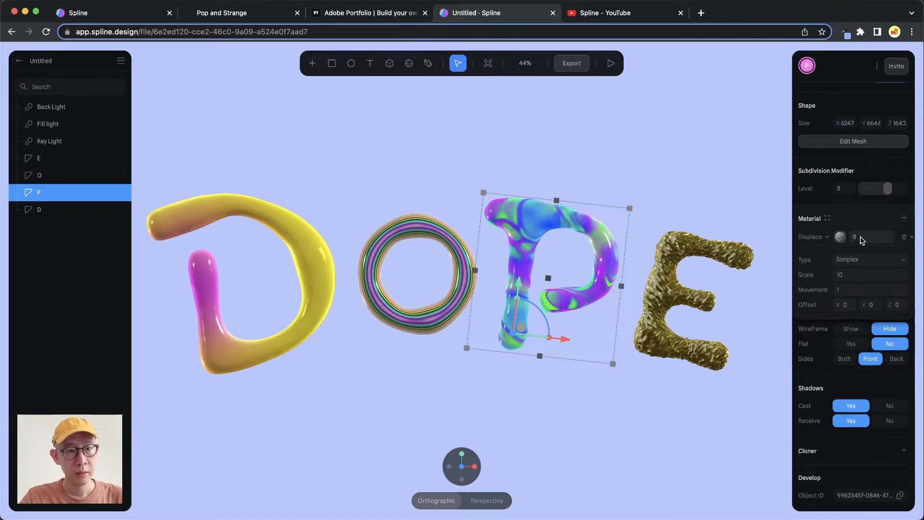
key("Return")
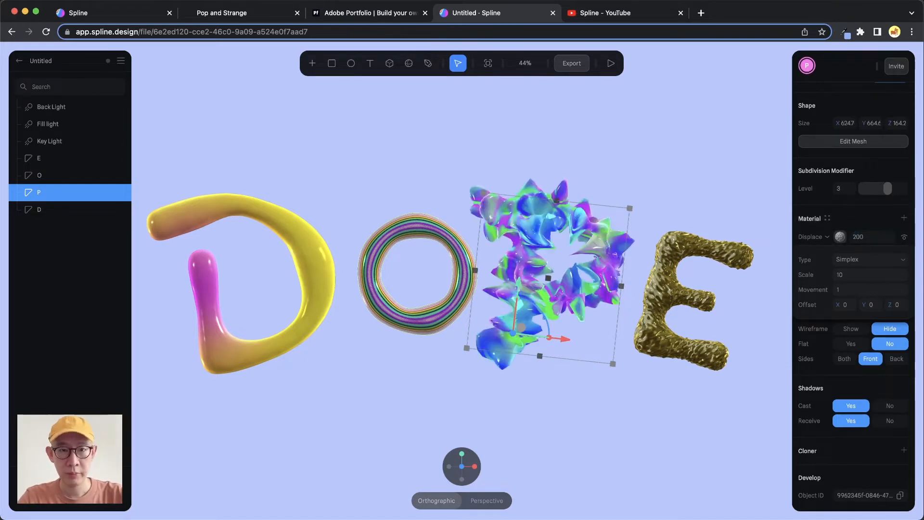
- Try the Simplex Fractal displacement on the letter P, settle on the Perlin type and set its scale to 9
left_click(868, 260)
left_click(870, 270)
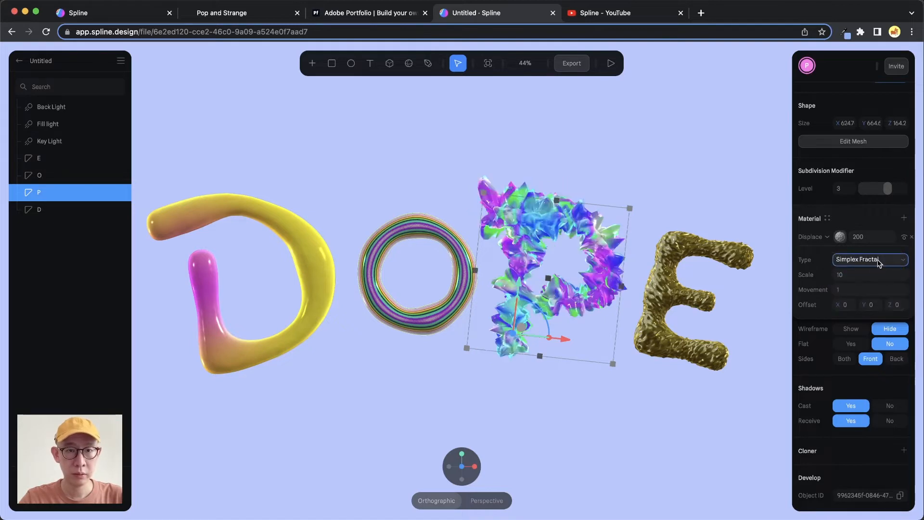
left_click(879, 263)
left_click(872, 293)
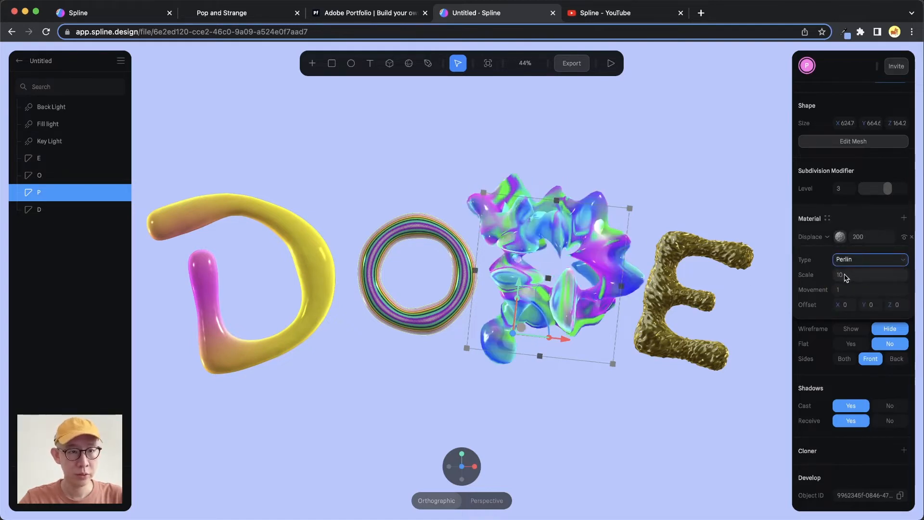
left_click(855, 275)
type("5")
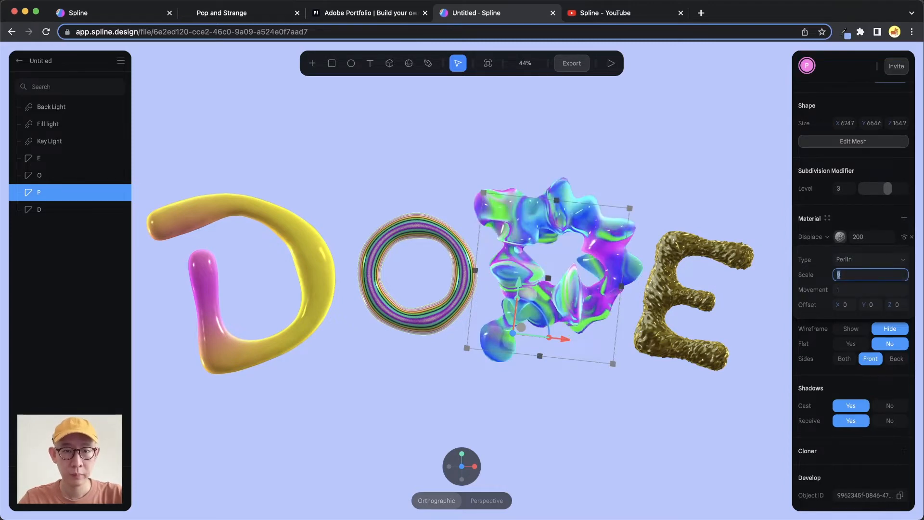
left_click(855, 291)
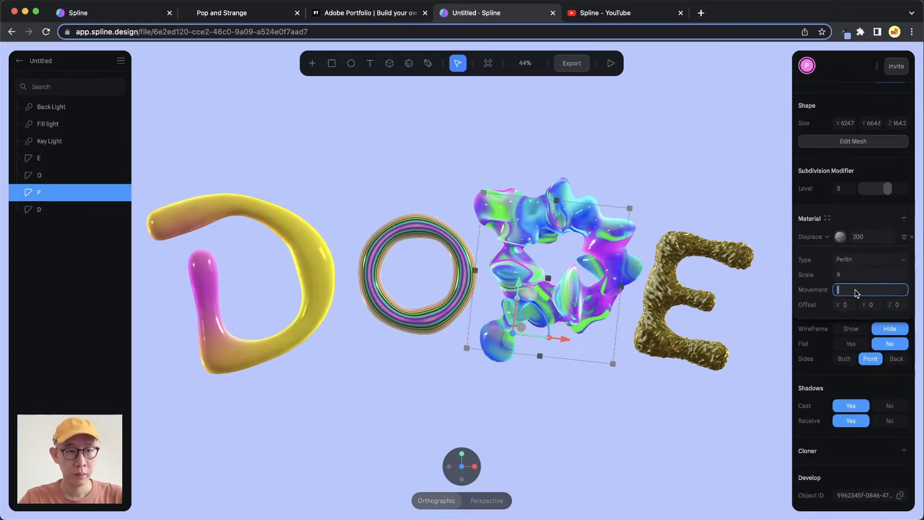
left_click(856, 216)
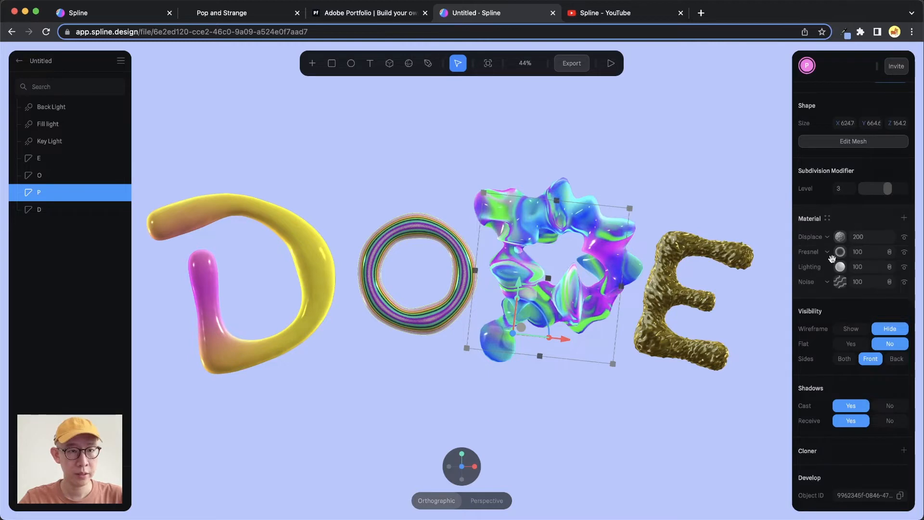
- Change the first color of the letter P's Noise layer to yellow FFCC39 in its second state
scroll(852, 185, "up", 10)
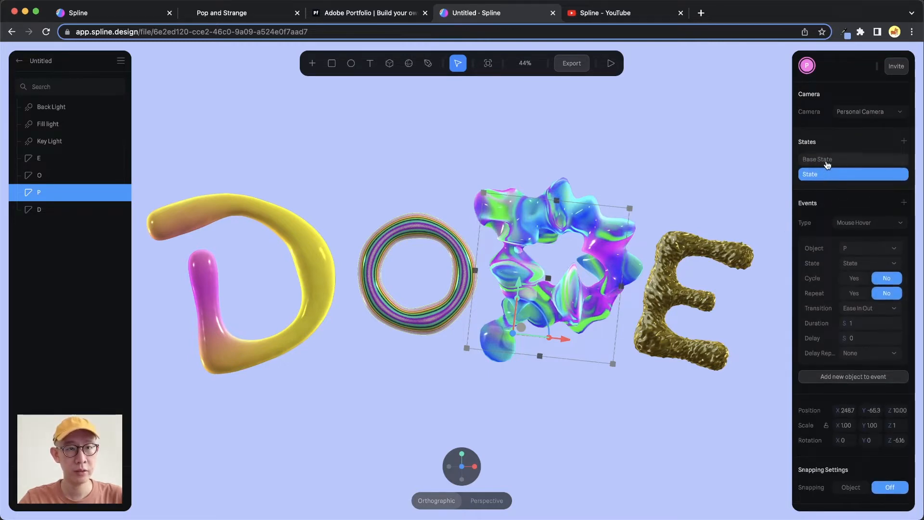
scroll(830, 192, "down", 10)
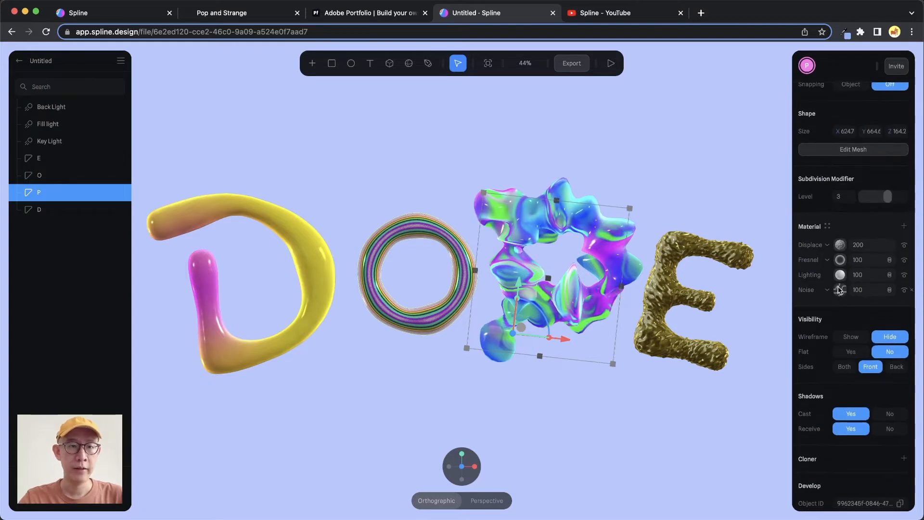
left_click(840, 289)
left_click(839, 373)
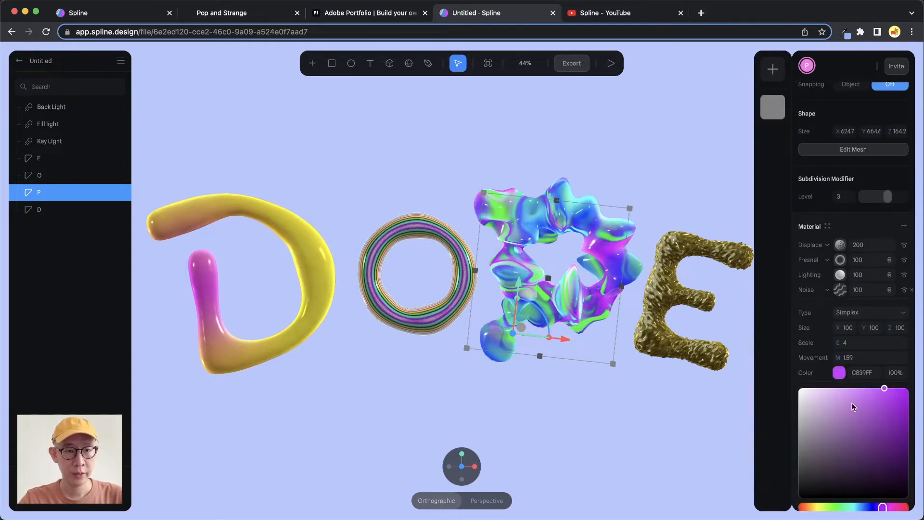
scroll(853, 413, "down", 2)
left_click(816, 466)
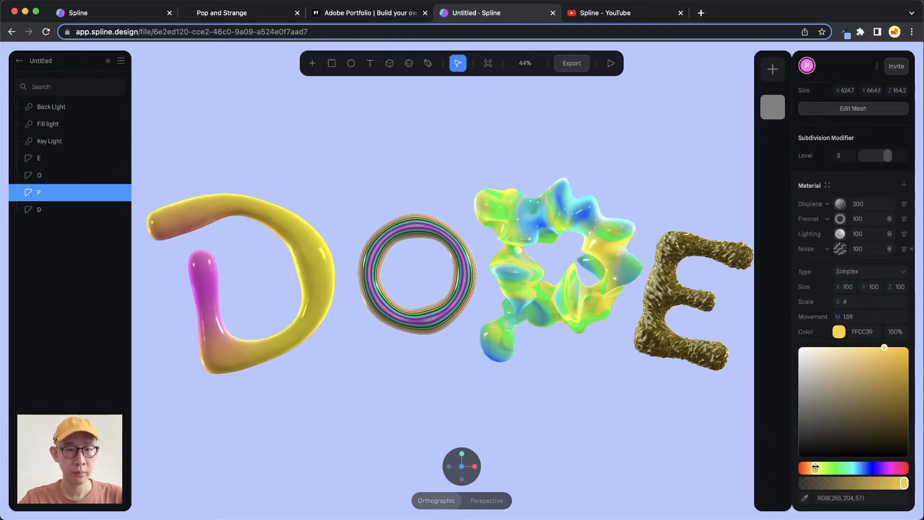
left_click(819, 336)
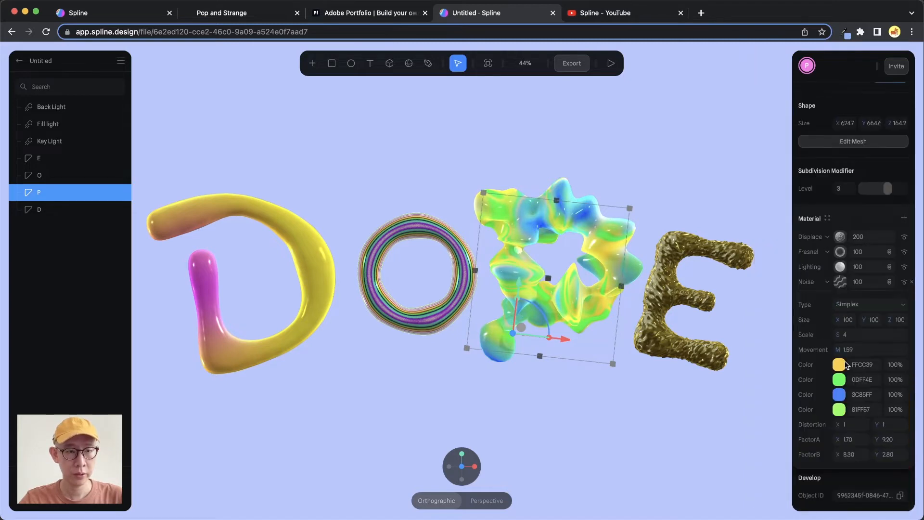
- Change the Noise layer's second color to magenta FF0DDB and its fourth color to blue 5762FF, then deselect the letter P
left_click(840, 380)
left_click(889, 482)
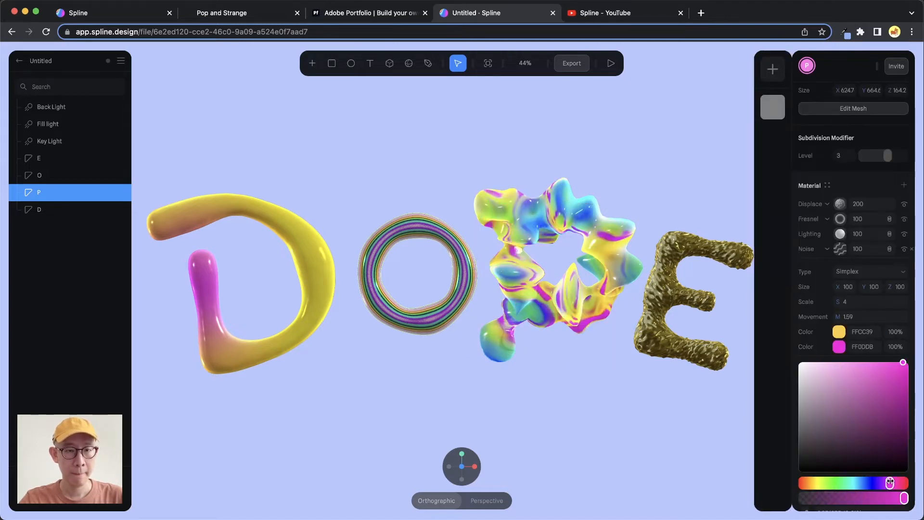
left_click(820, 346)
left_click(839, 411)
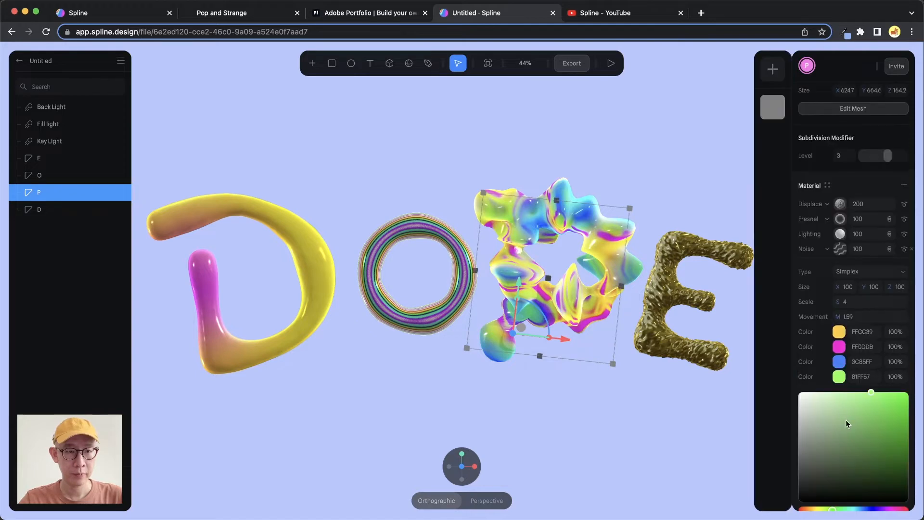
left_click(868, 467)
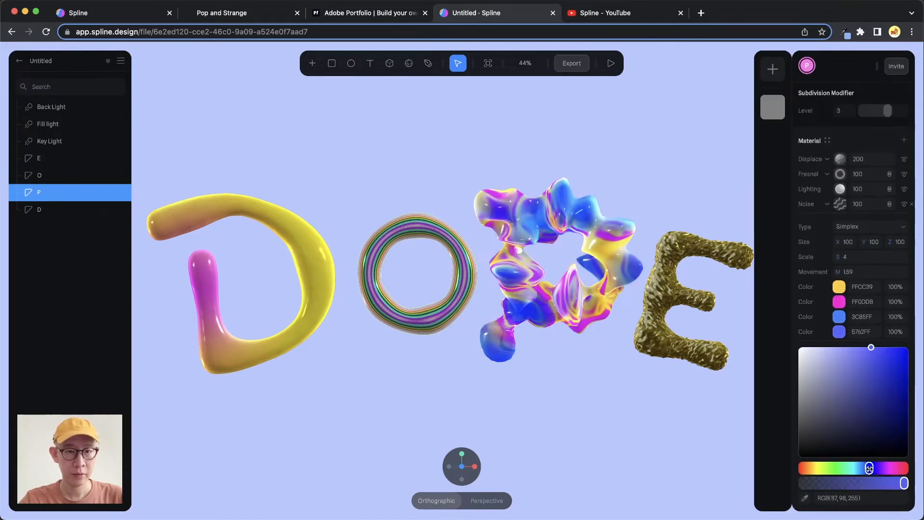
left_click(699, 198)
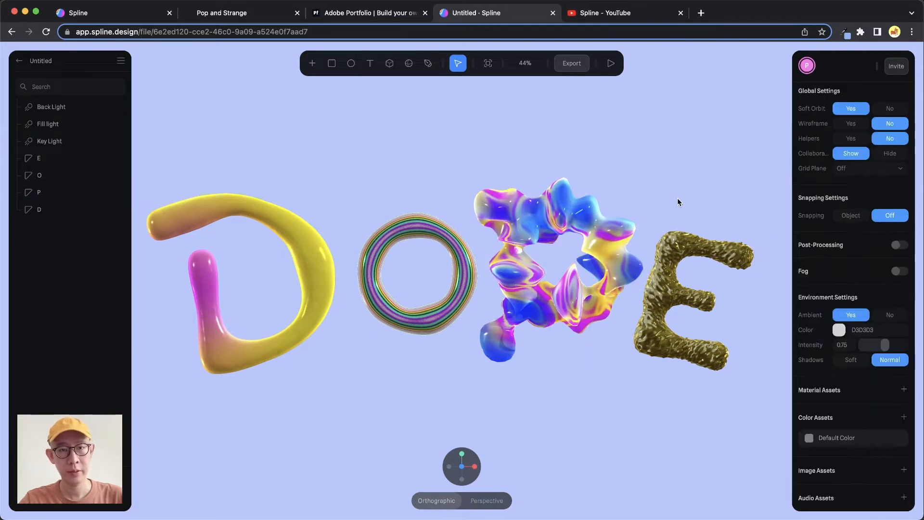
- Preview the scene and test the letter P's hover interaction
mouse_move(609, 238)
left_mouse_down()
mouse_move(601, 232)
mouse_move(615, 229)
left_mouse_up()
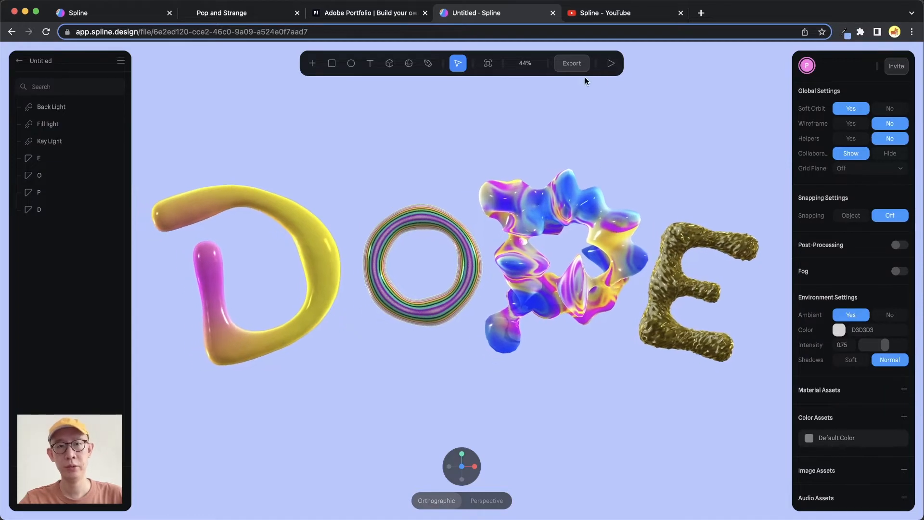
left_click(611, 66)
mouse_move(576, 215)
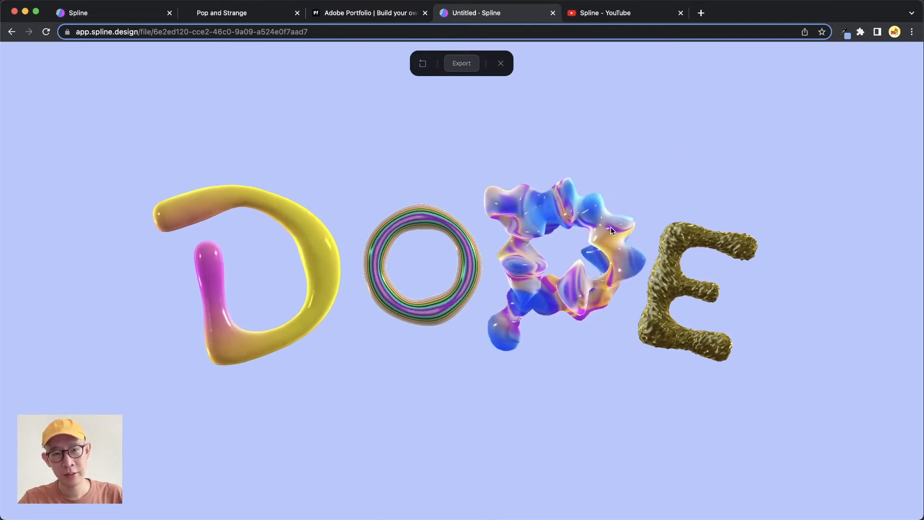
mouse_move(607, 228)
left_mouse_down()
mouse_move(651, 230)
mouse_move(597, 235)
left_mouse_up()
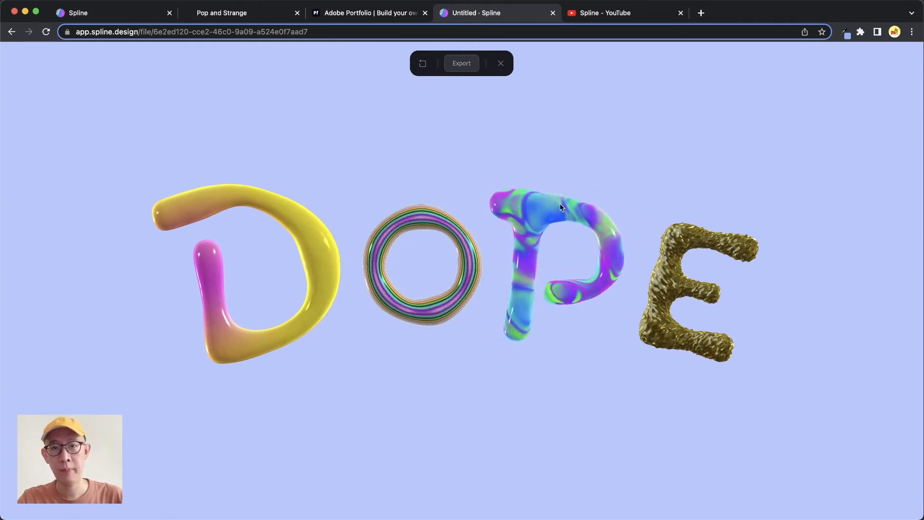
- Check the Pop and Strange site for reference, return to the Spline scene and exit its preview
left_click(273, 15)
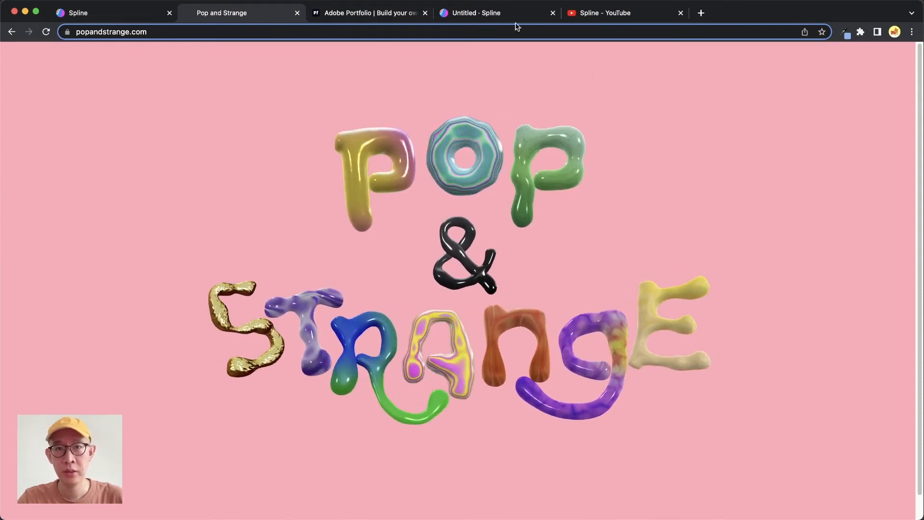
left_click(519, 18)
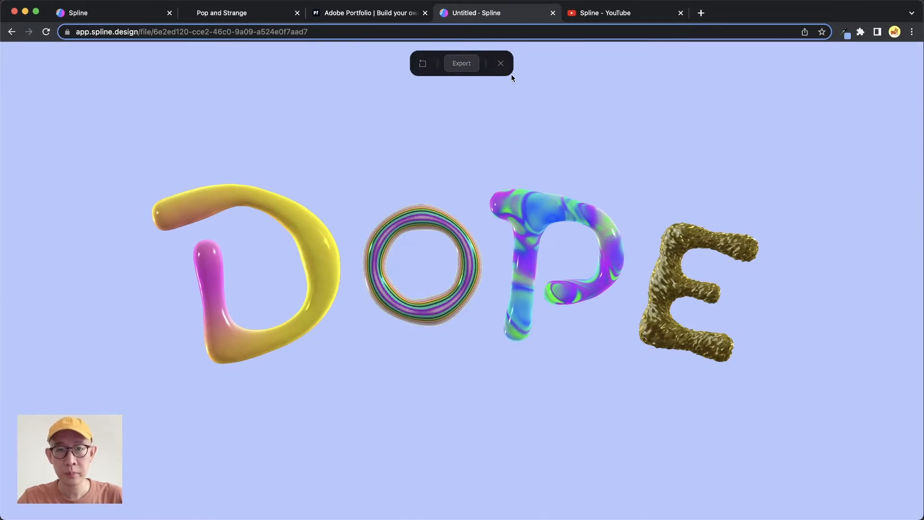
left_click(501, 64)
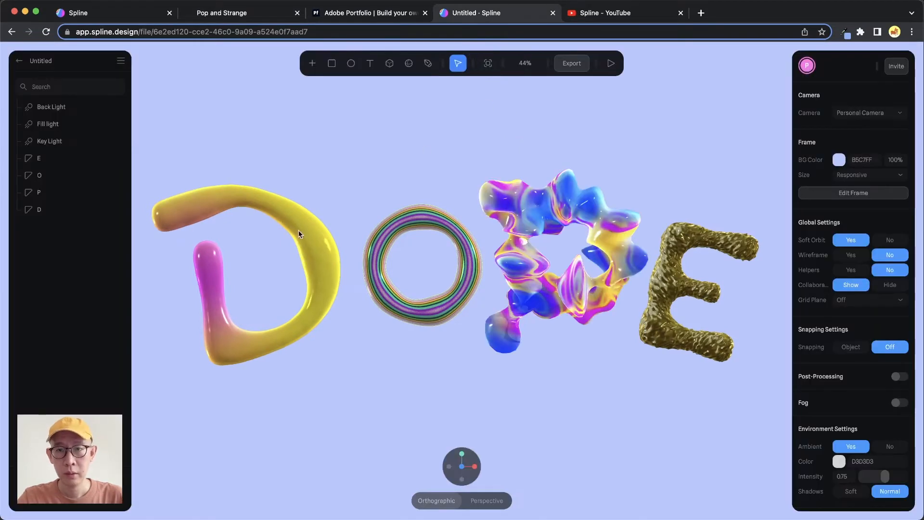
- Examine the states and hover events of the letters D, O and P, viewing the Pop and Strange site in between
left_click(313, 246)
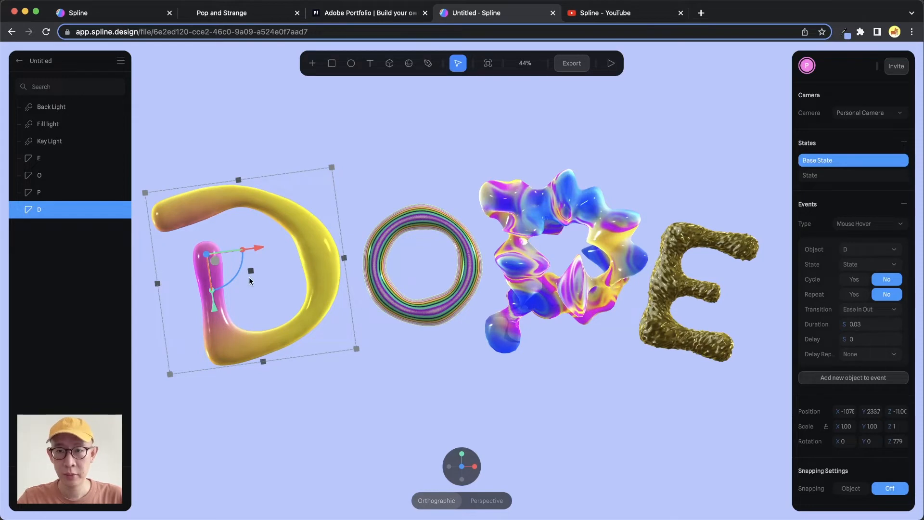
left_click(272, 20)
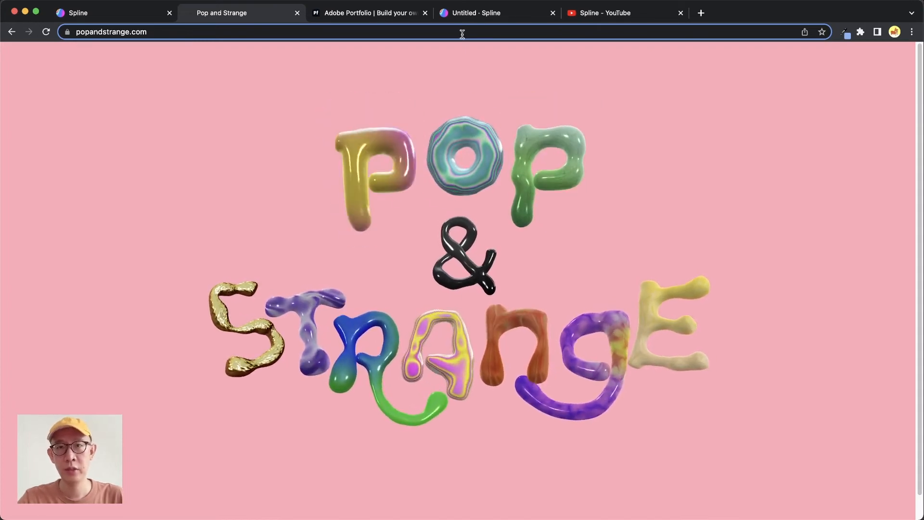
left_click(524, 16)
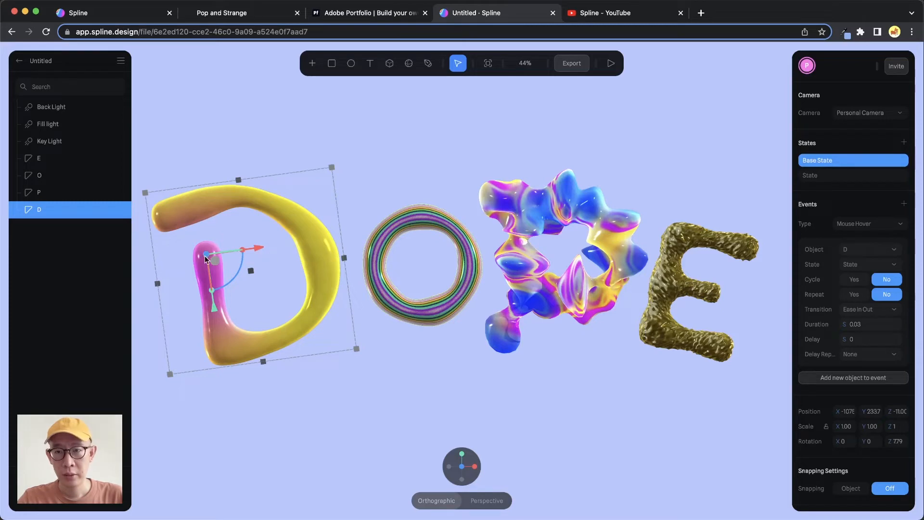
left_click(449, 179)
left_click(437, 222)
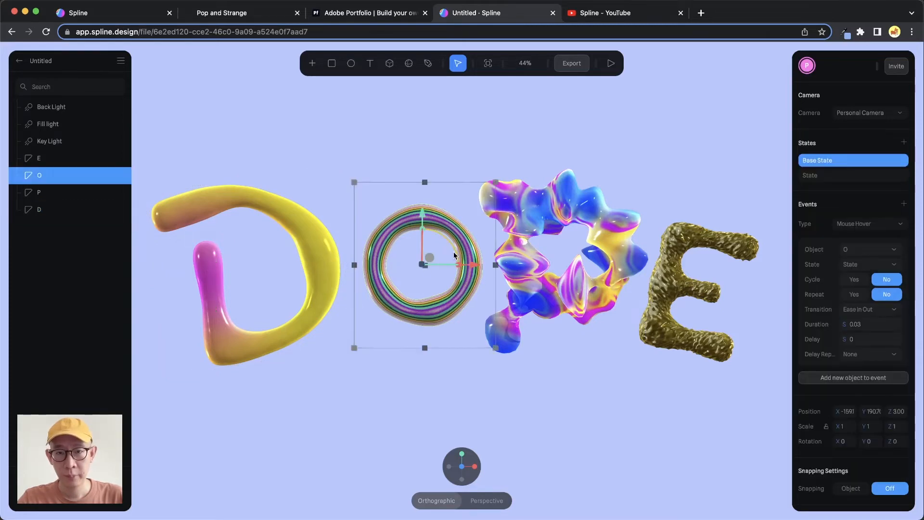
left_click(590, 223)
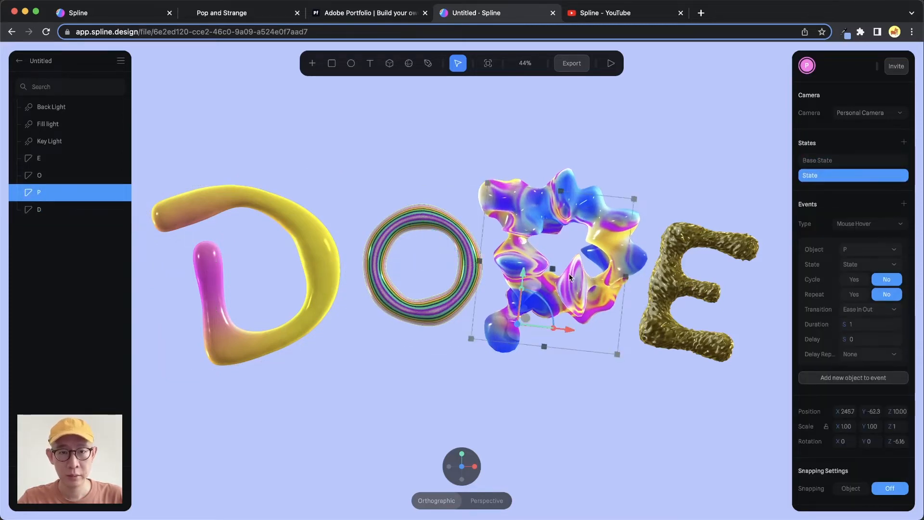
- Group the letter D on its own and expand the group to show its contents
left_click_drag(569, 273, 569, 273)
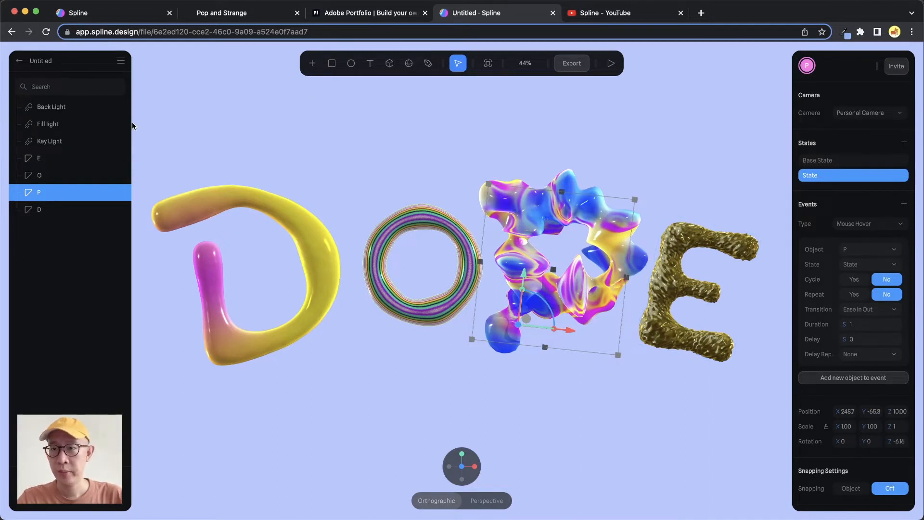
left_click(41, 212)
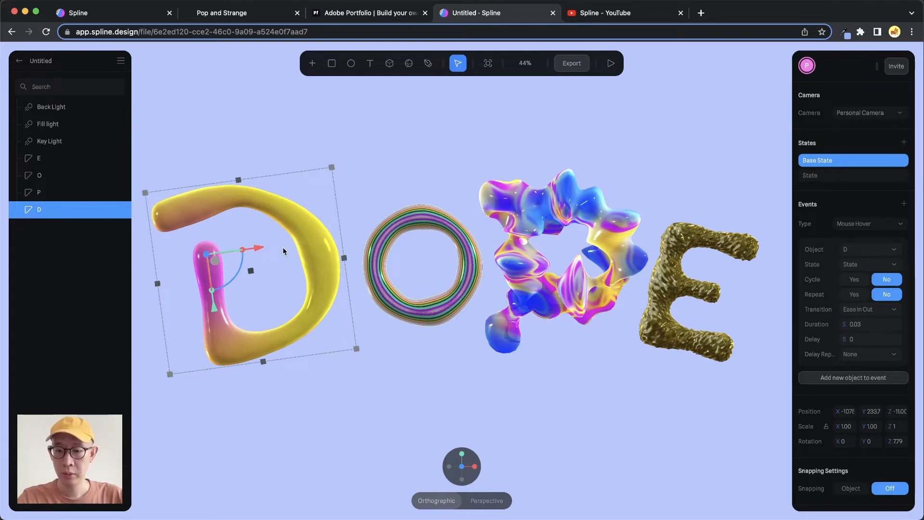
key("super+g")
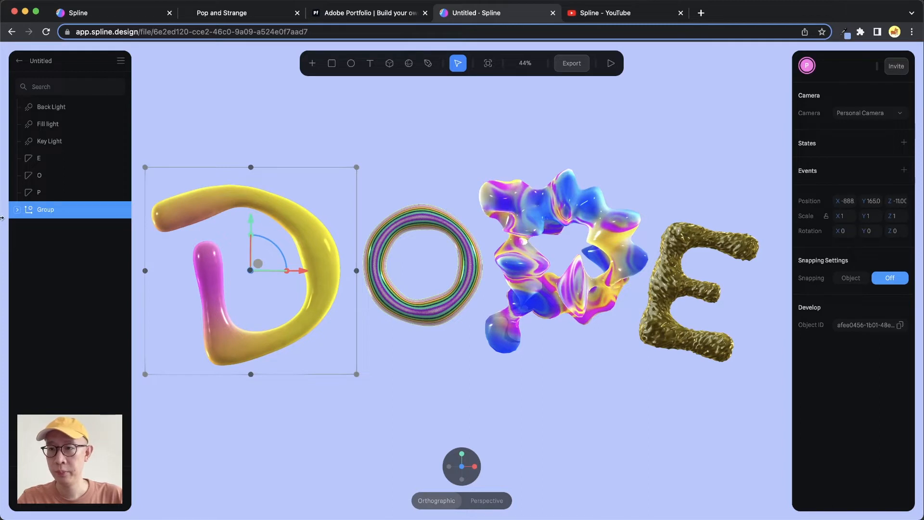
left_click(18, 209)
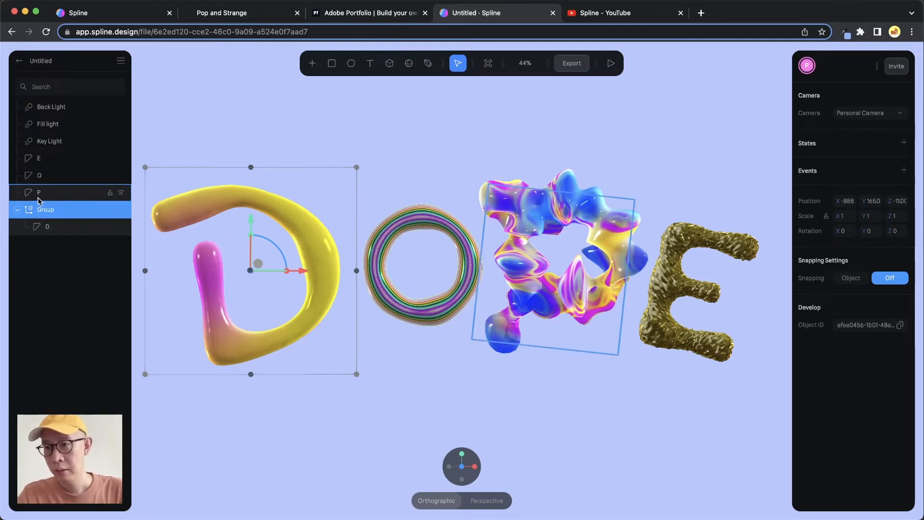
- Try twice to group the letter P while its second state is active, undoing each attempt
left_click(63, 194)
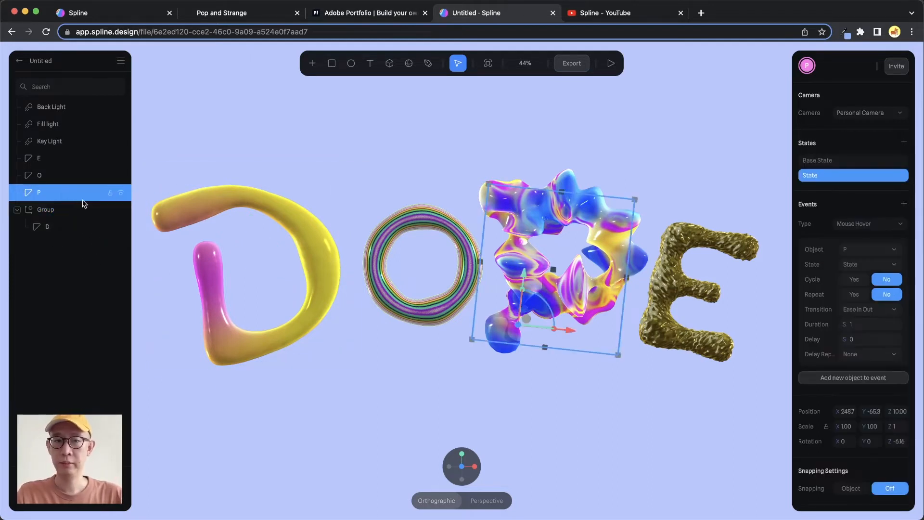
left_click(58, 175)
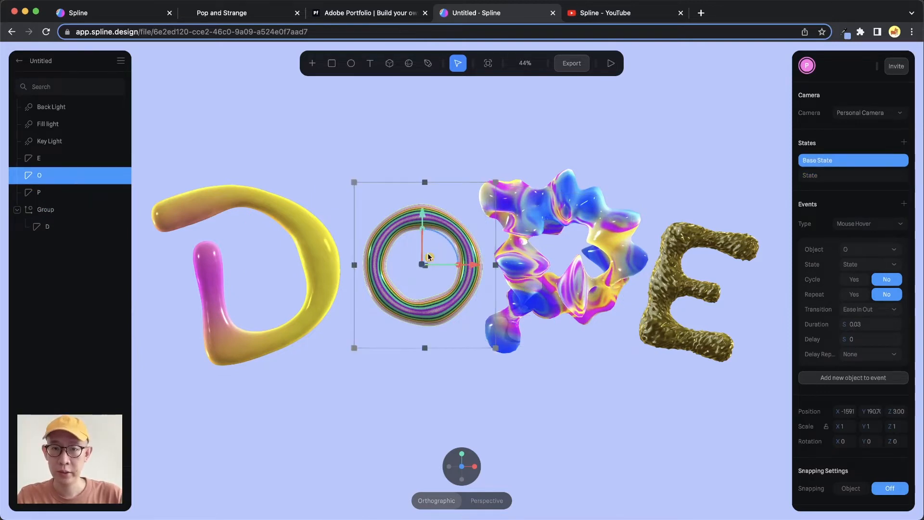
left_click(62, 192)
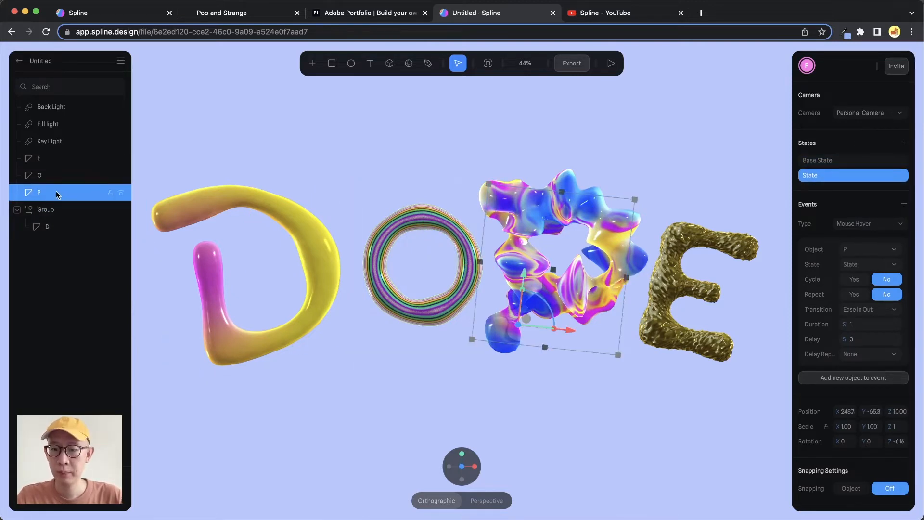
key("super+g")
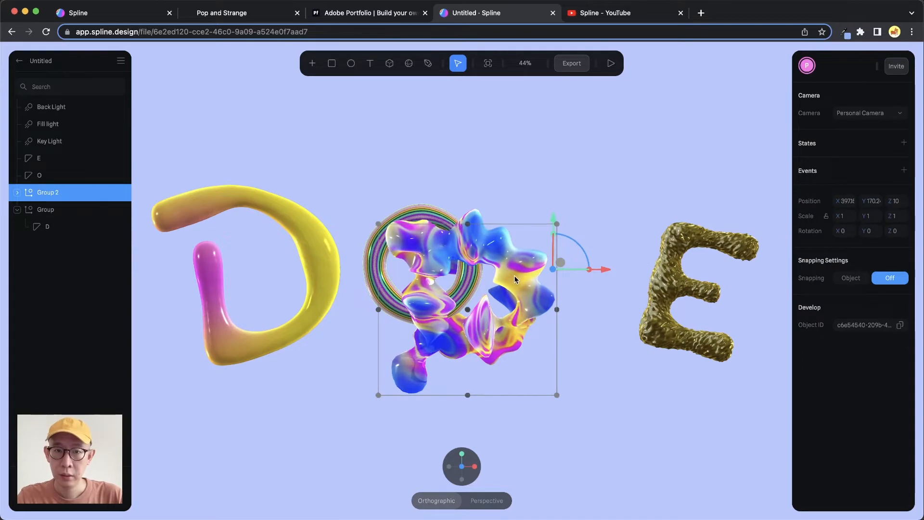
key("super+z")
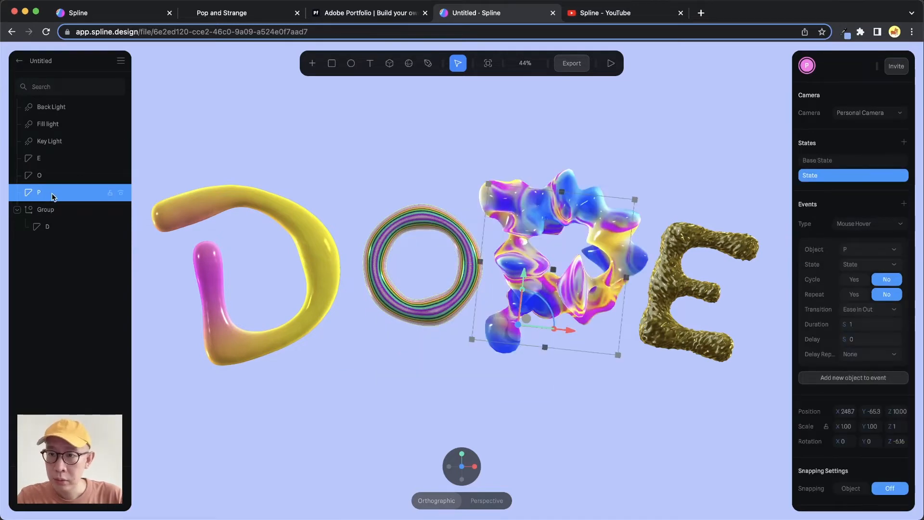
key("super+g")
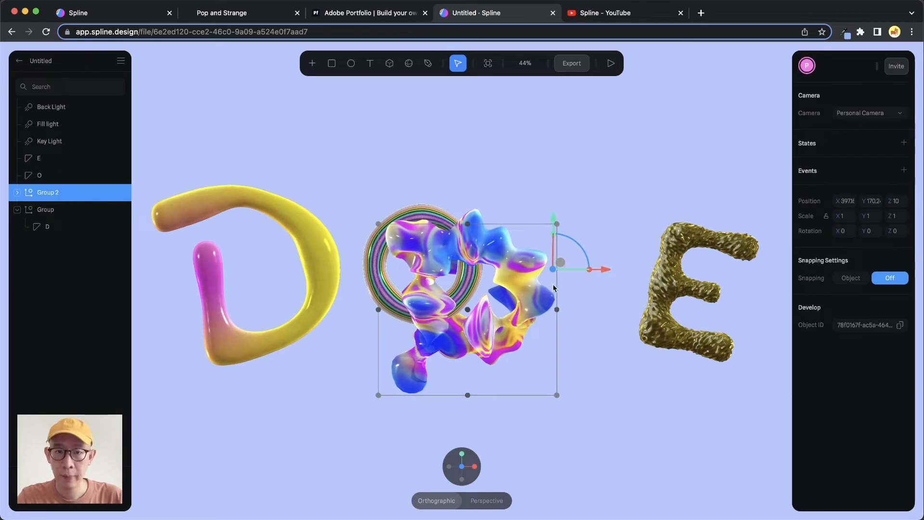
left_click_drag(542, 290, 521, 304, "alt")
key("super+z")
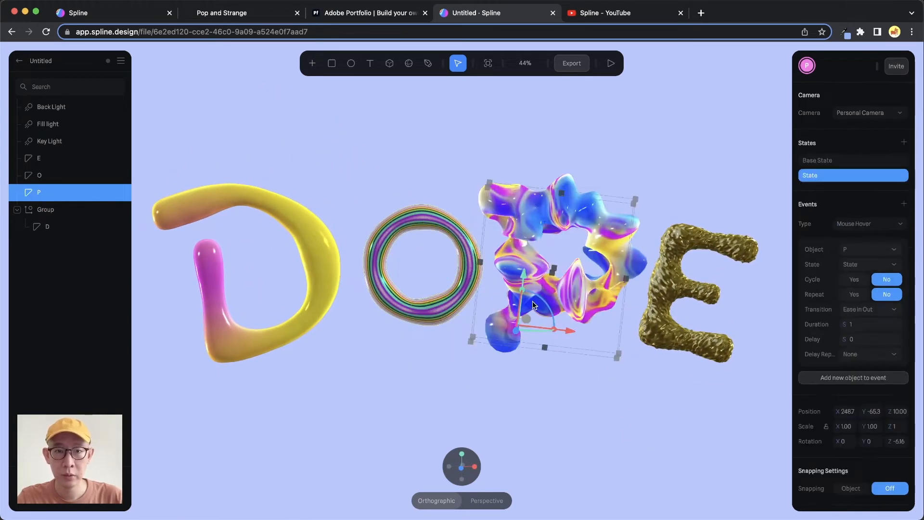
key("super+z")
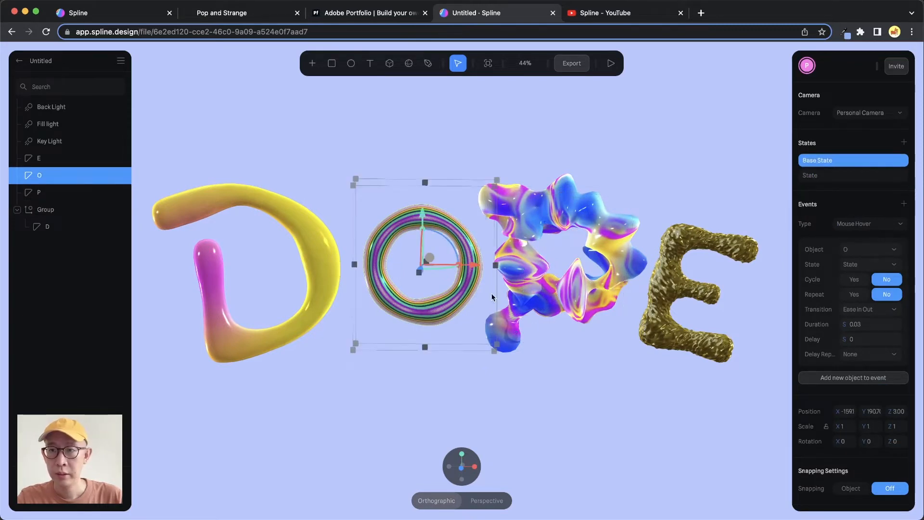
- Switch the letter P to its Base State and preview the scene with the grouped D
left_click(99, 192)
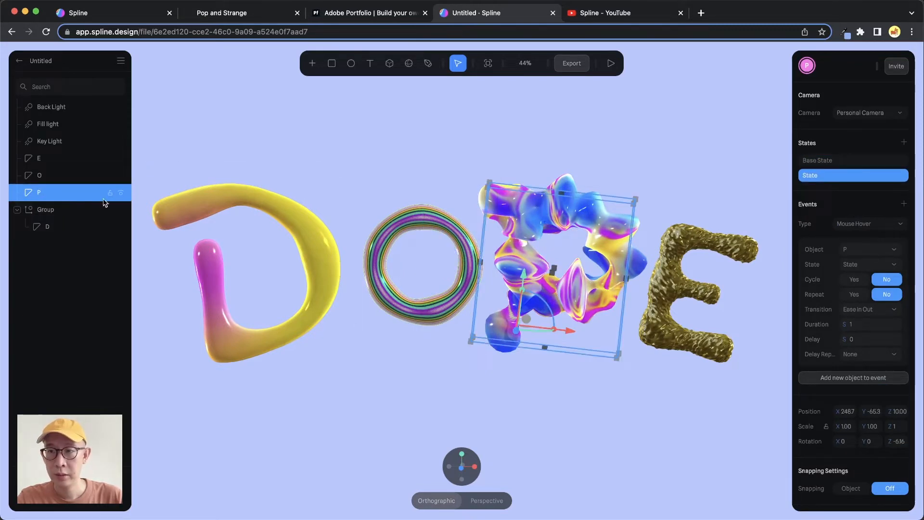
left_click(845, 162)
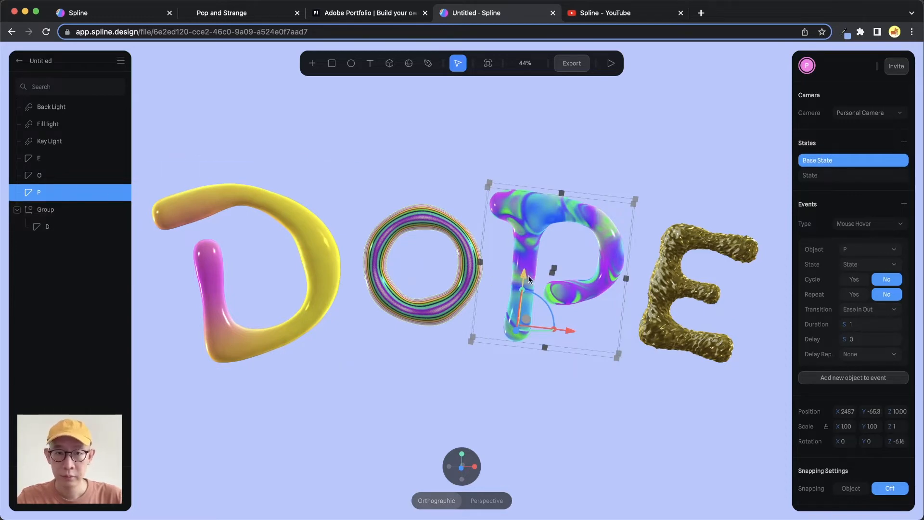
left_click(611, 63)
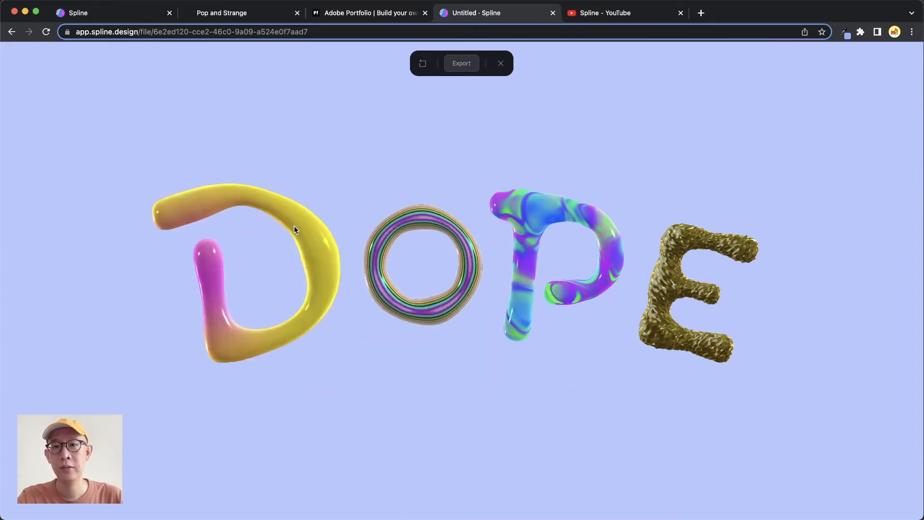
left_click(500, 64)
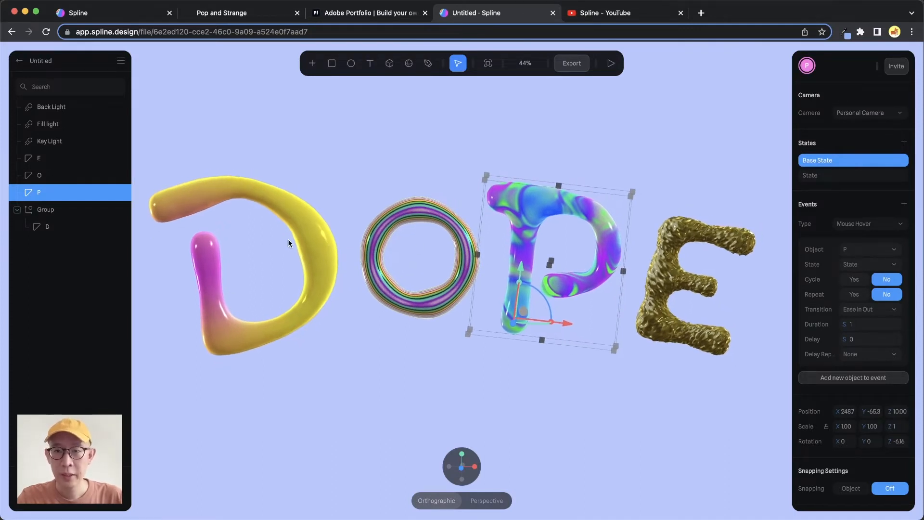
- Select the group containing the letter D, preview the scene again and return to editing
left_click(309, 242)
key("Up")
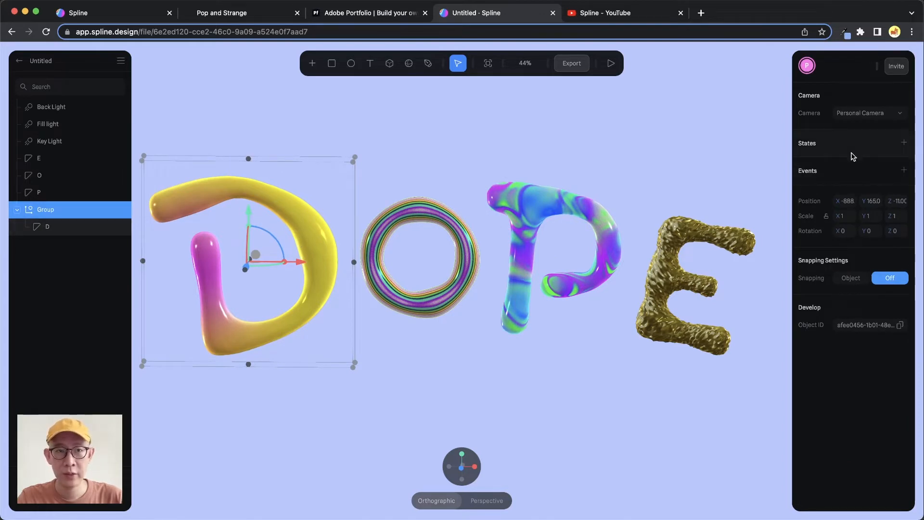
left_click(611, 63)
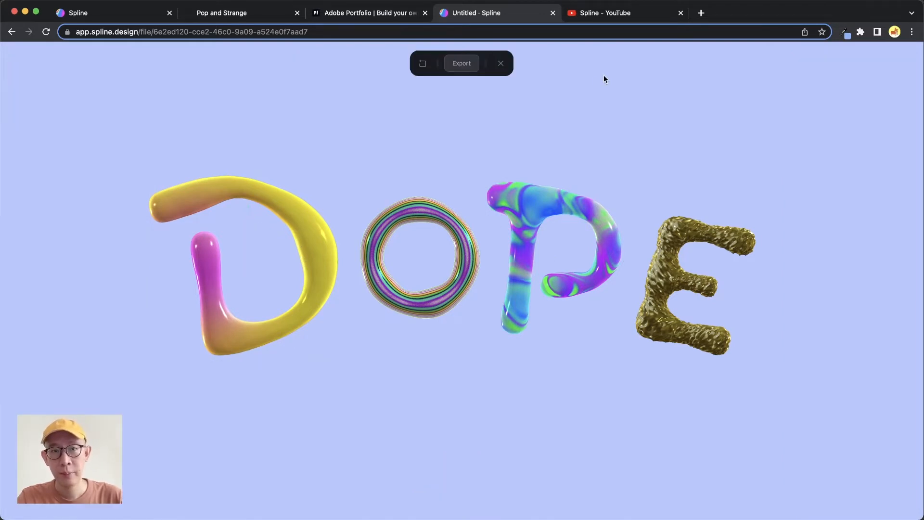
left_click(500, 63)
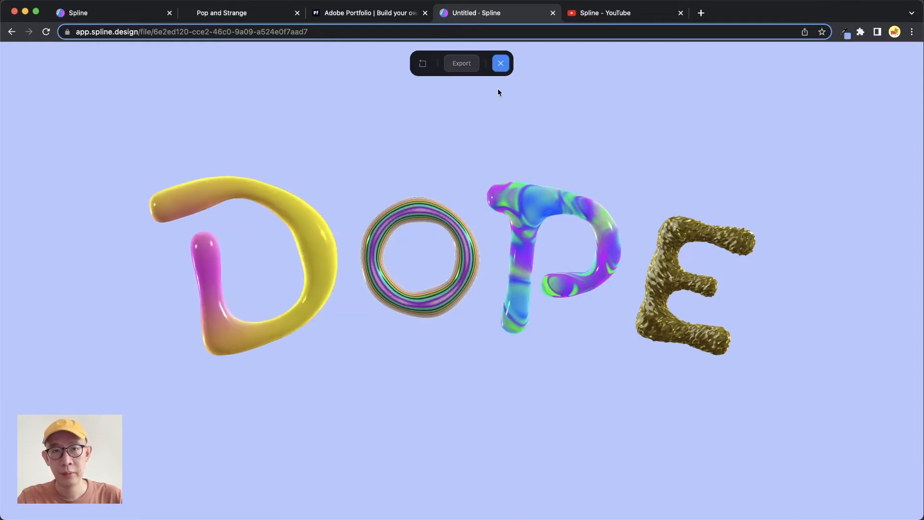
left_click(305, 219)
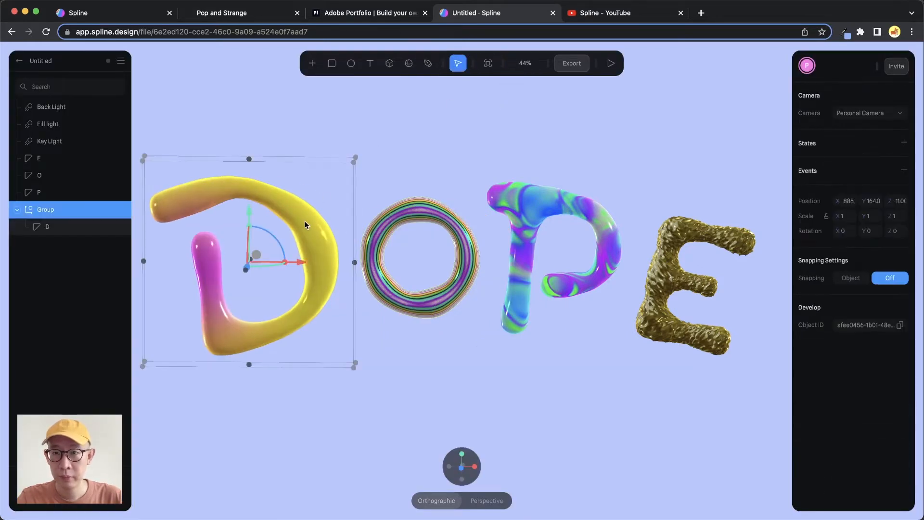
- Undo the recent changes back to before the letter D was grouped
left_click(396, 178)
key("super+z")
key("super+z")
key("super+z")
key("super+z")
key("super+z")
key("super+z")
key("super+z")
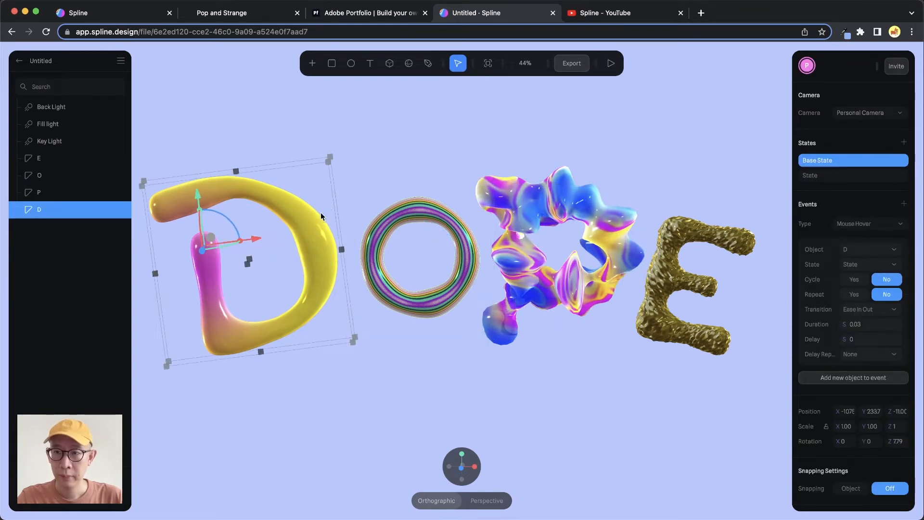
- Preview the scene with the ungrouped letter D and compare D's second state with its Base State
left_click(478, 149)
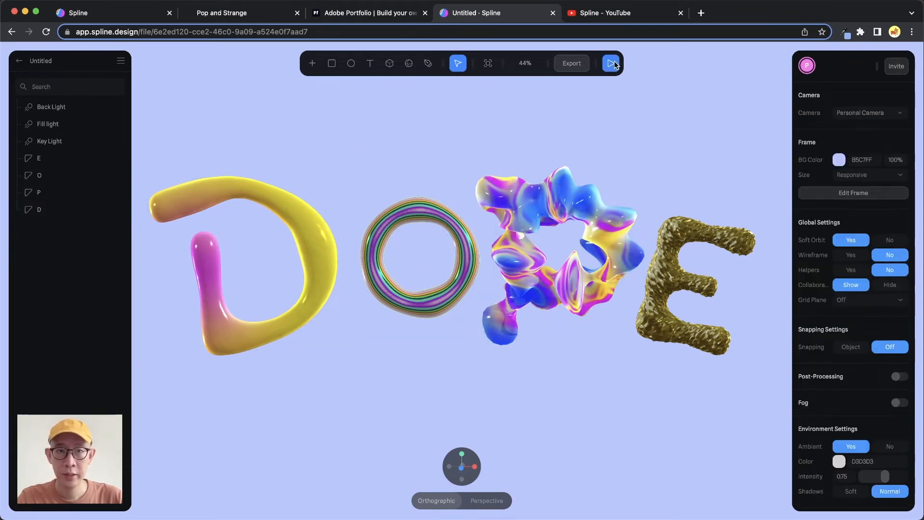
left_click(610, 63)
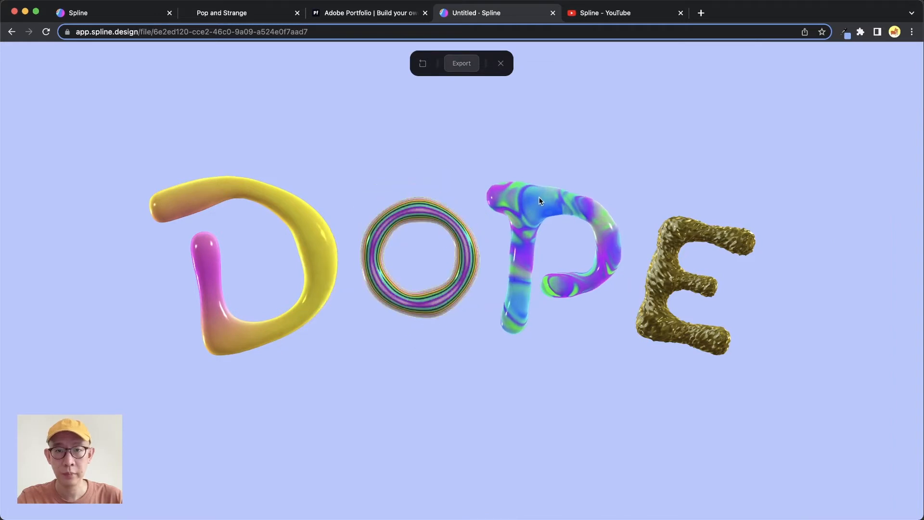
left_click(500, 63)
left_click(53, 210)
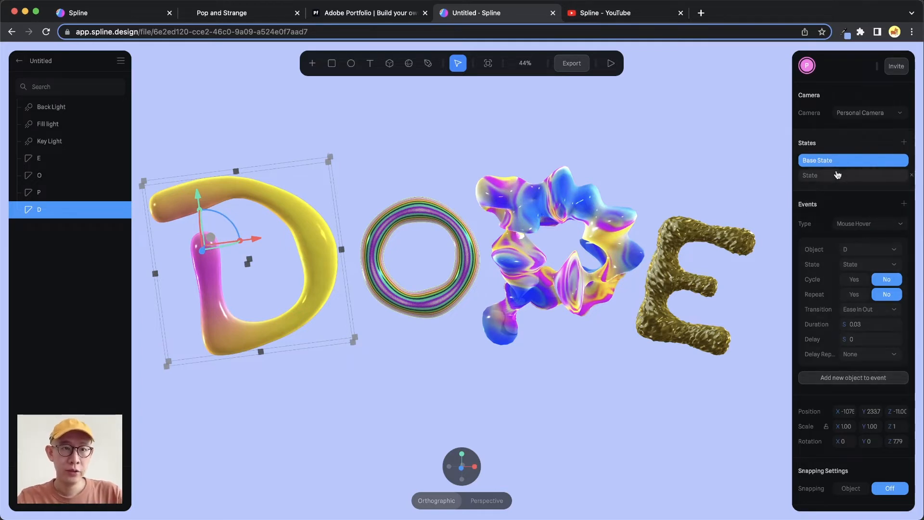
left_click(820, 176)
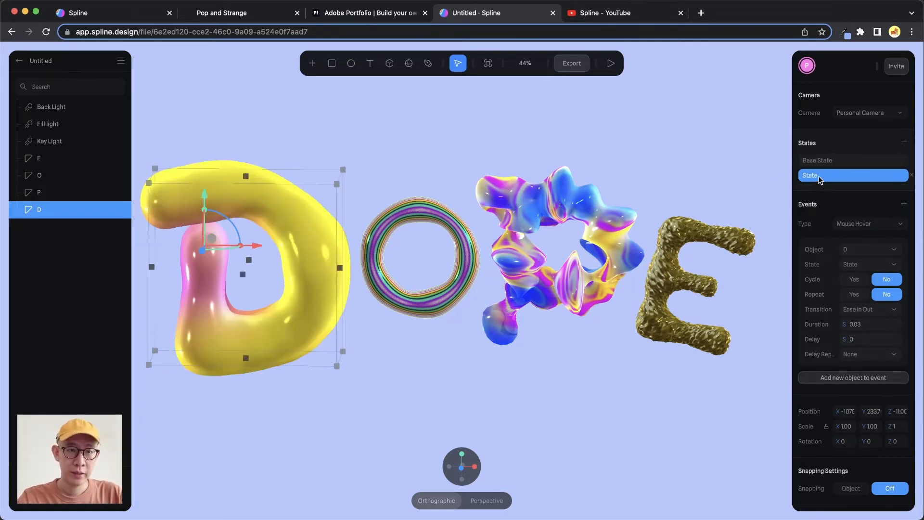
left_click(831, 162)
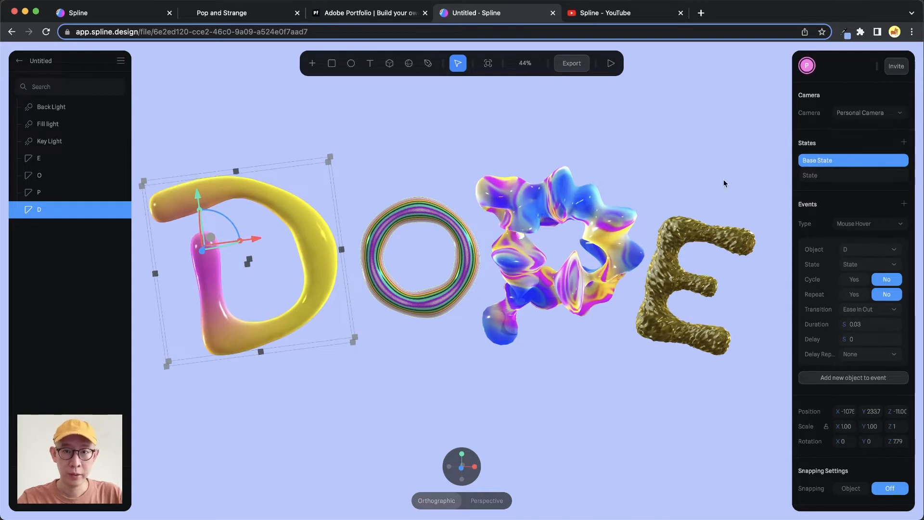
- Group the letter D on its own while it is in its Base State and preview the scene
left_click(377, 166)
left_click(299, 213)
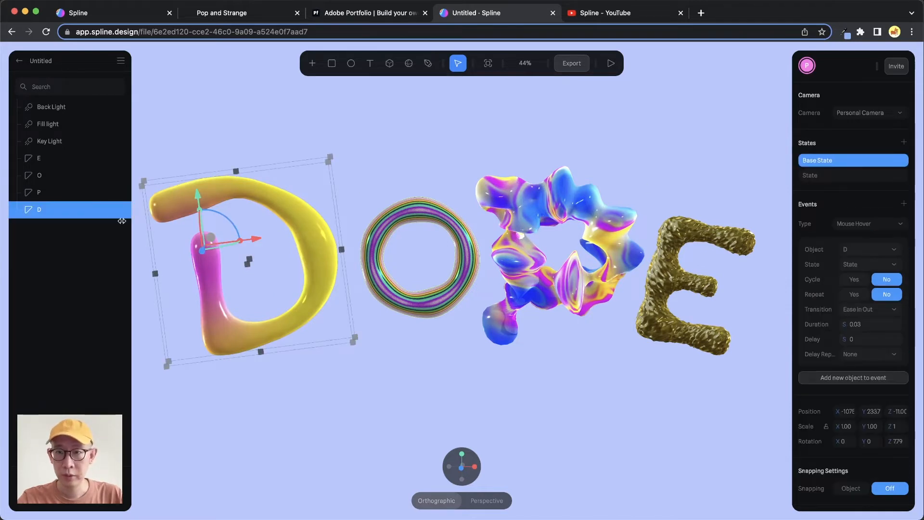
key("super+g")
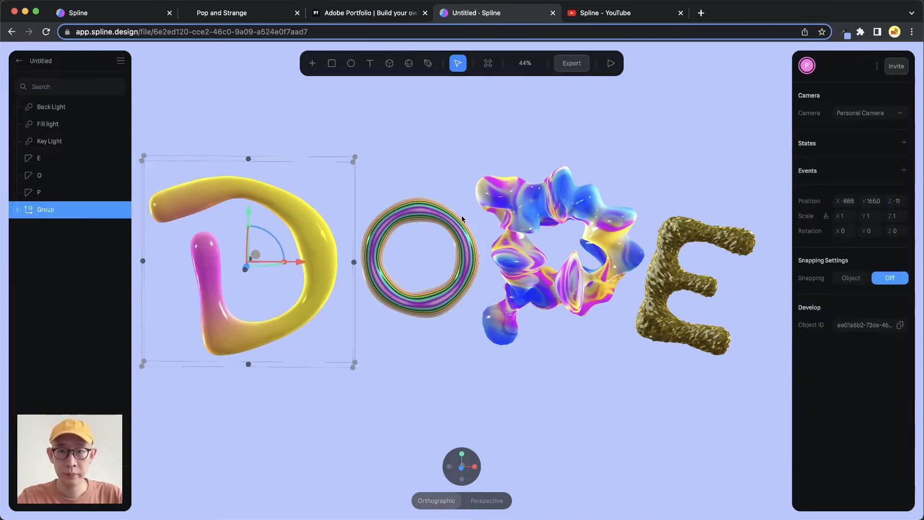
left_click(611, 63)
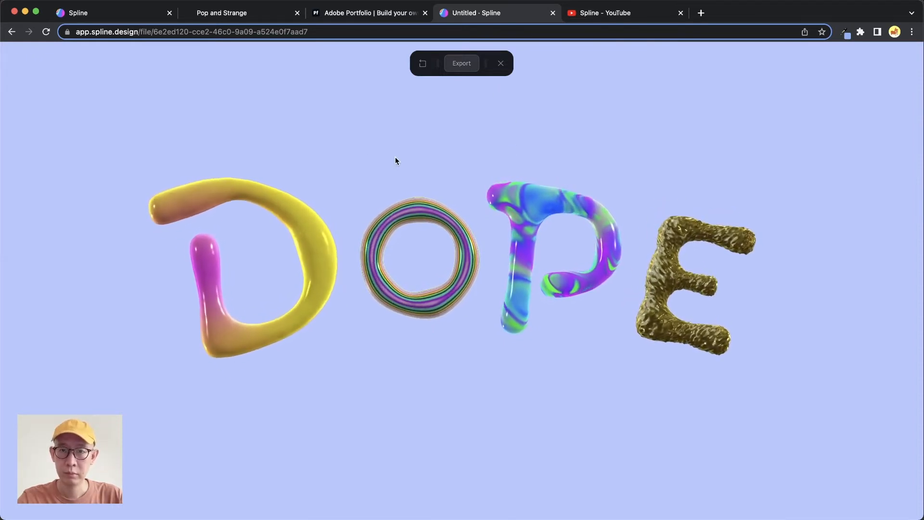
left_click(501, 63)
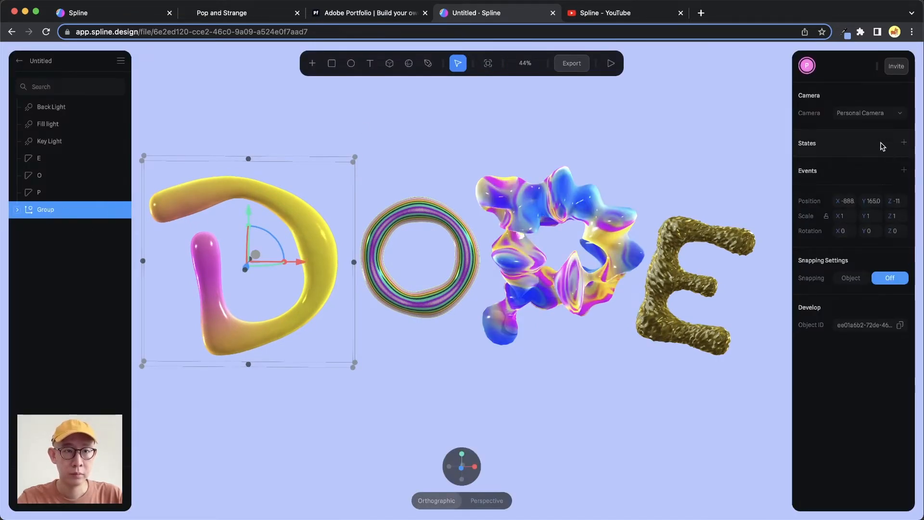
- Expand the group, select the letter D inside it and compare its second state with its Base State
left_click(17, 210)
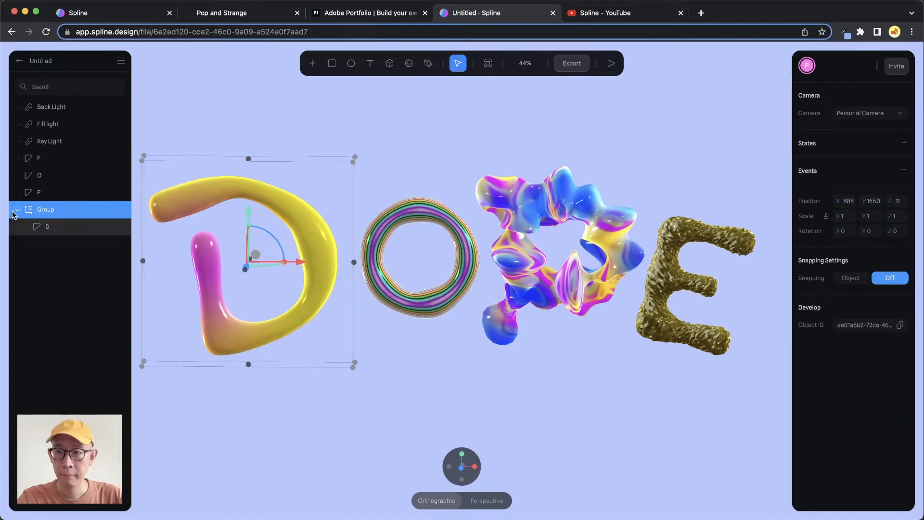
left_click(54, 227)
left_click(834, 178)
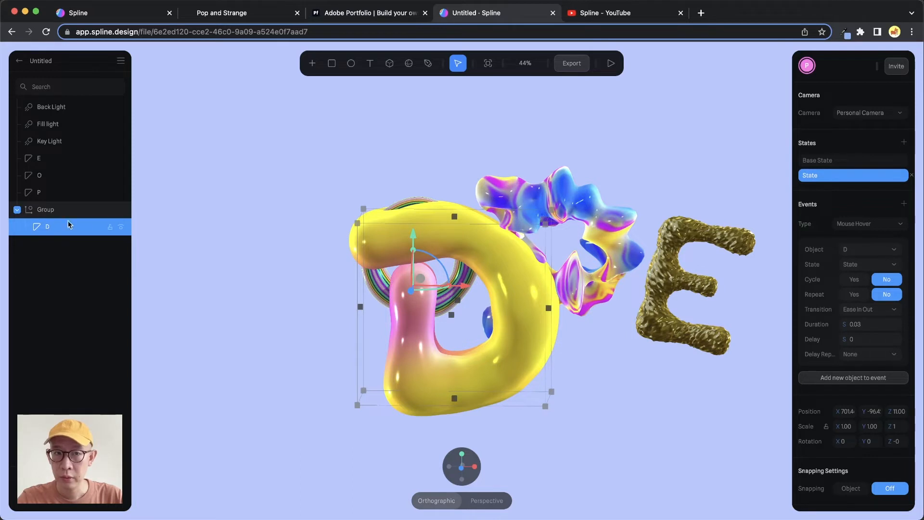
left_click(840, 161)
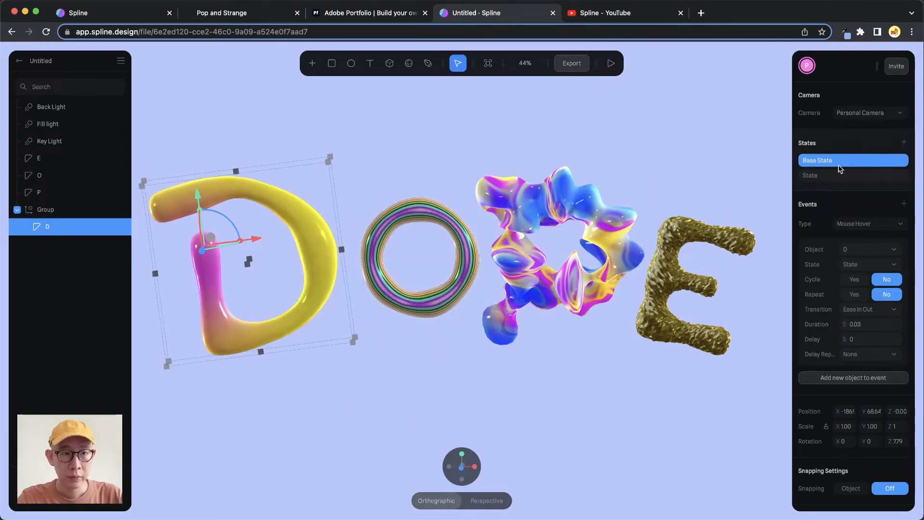
- Try adjusting the grouped letter D's X position in its Base State and undo the change
left_click(847, 412)
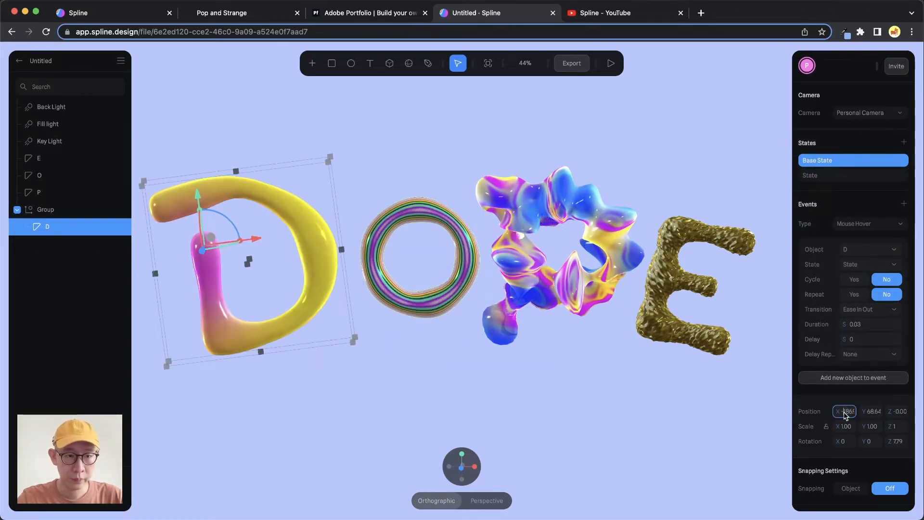
left_click_drag(843, 412, 851, 415)
key("super+z")
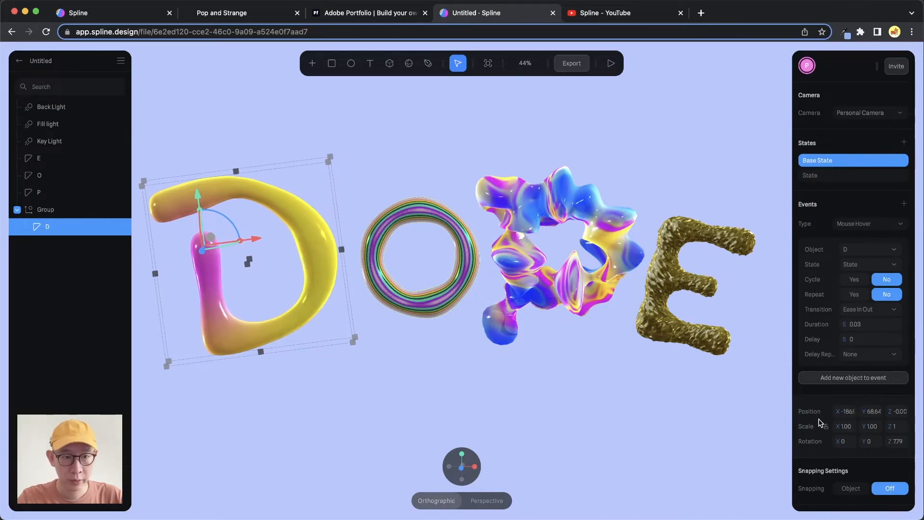
- Copy the grouped letter D's Base State X position into its second state so both match horizontally
left_click(850, 416)
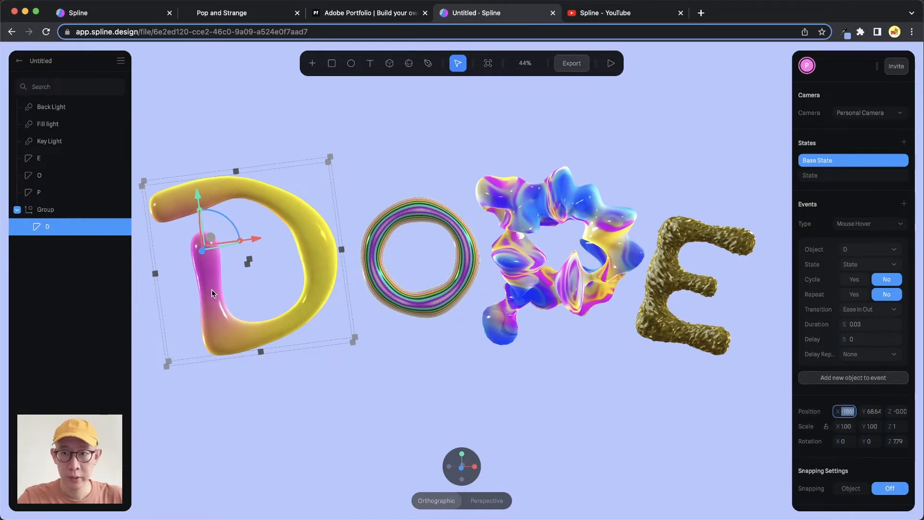
left_click(858, 179)
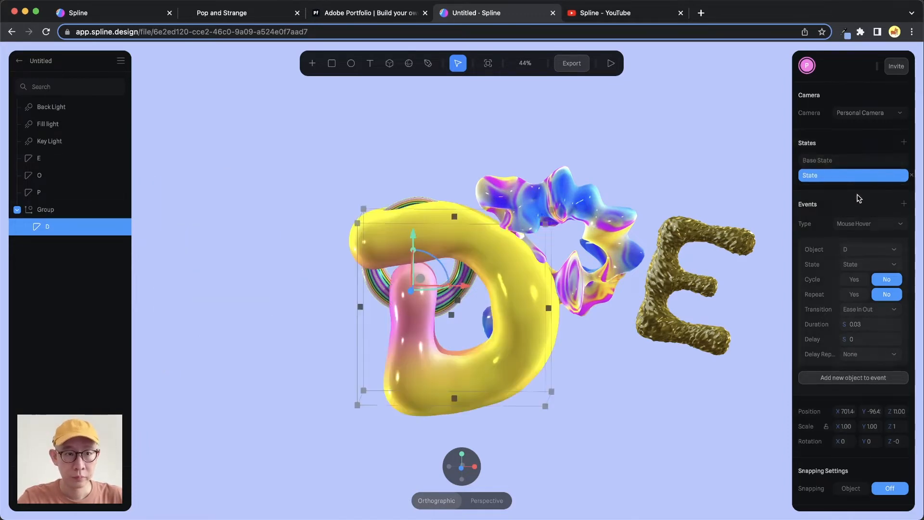
left_click(845, 412)
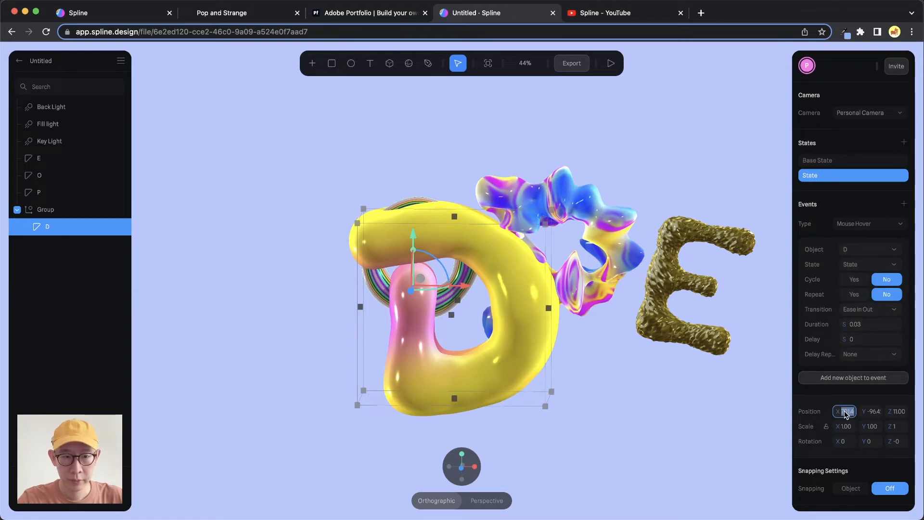
key("super+v")
key("Return")
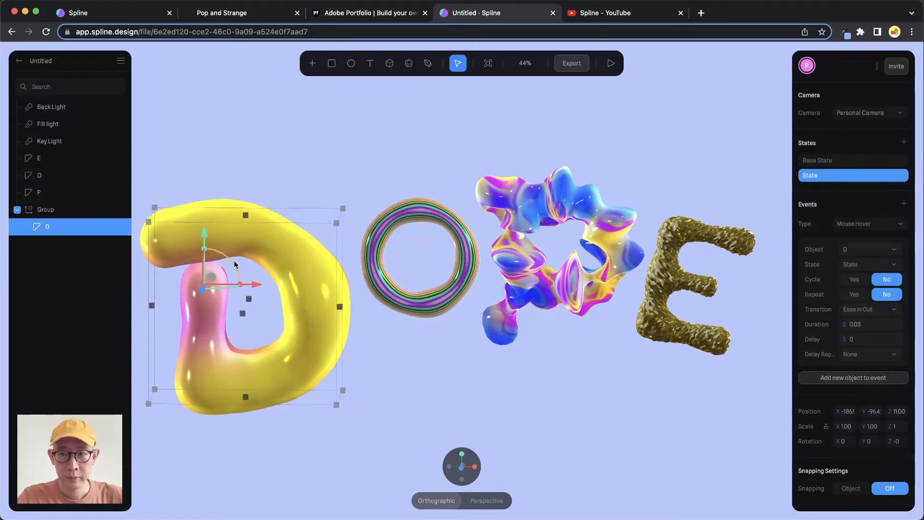
- Set the Y position of letter D's second state to the Base State value of 68.64
left_click(826, 161)
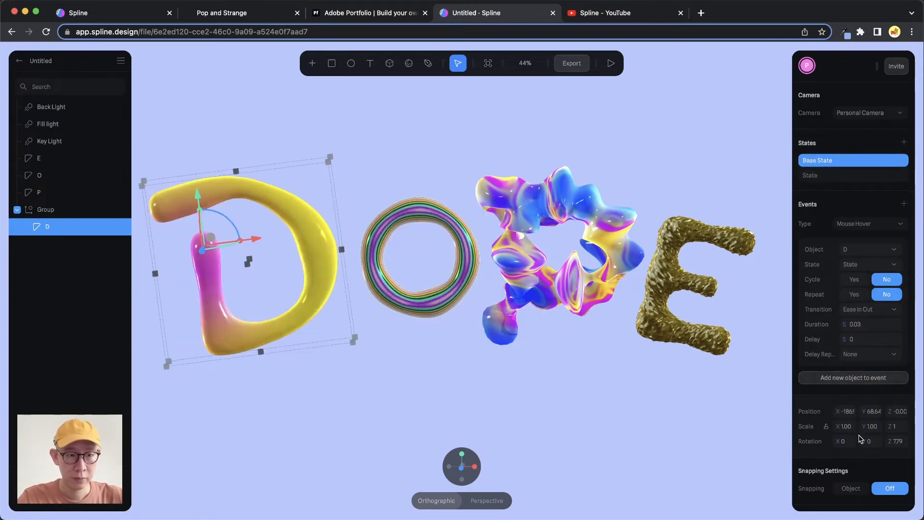
left_click(830, 176)
left_click(872, 411)
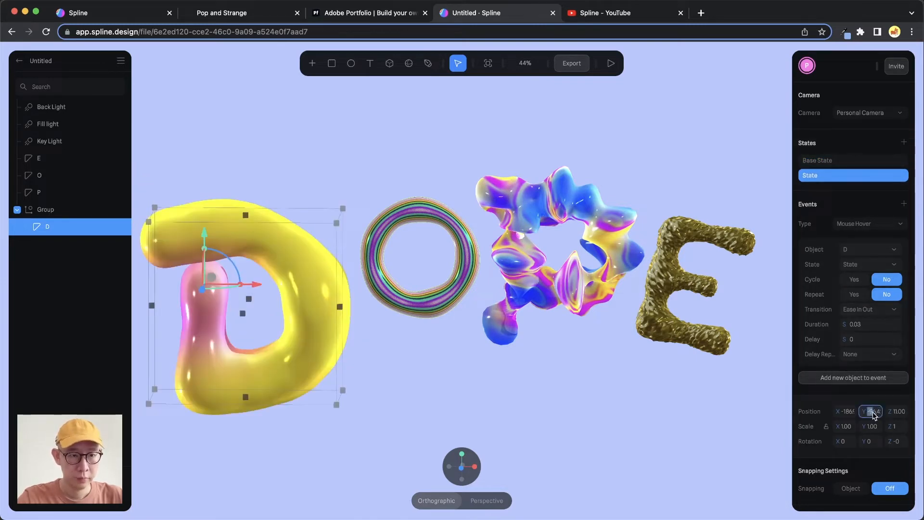
type("58.64")
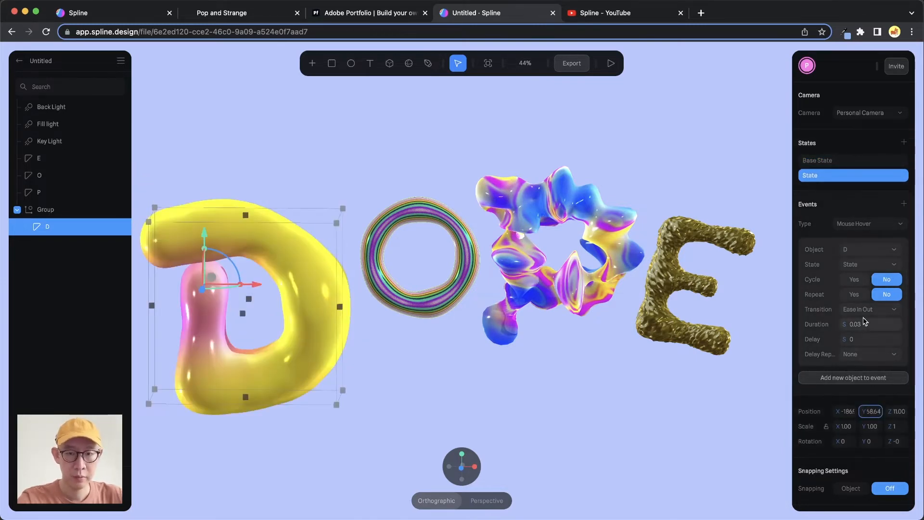
- Copy letter D's Base State Z position into its second state
left_click(853, 162)
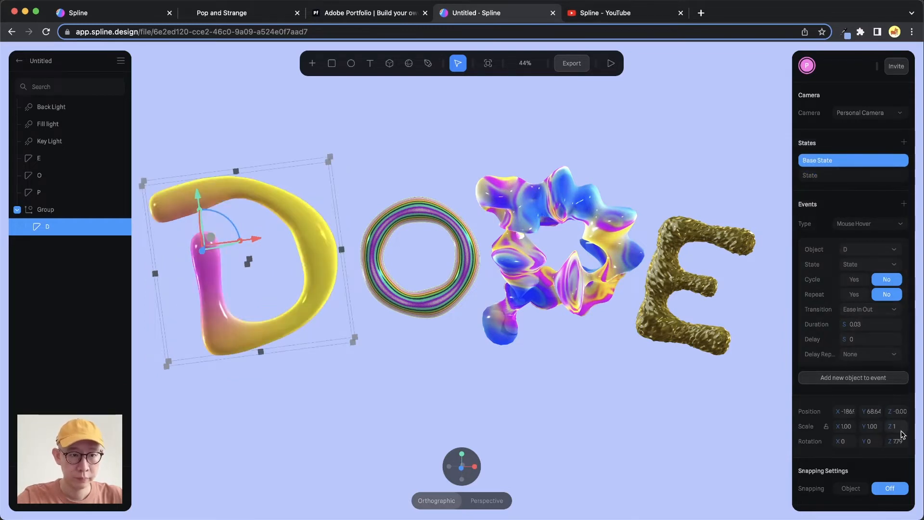
left_click(901, 412)
key("super+c")
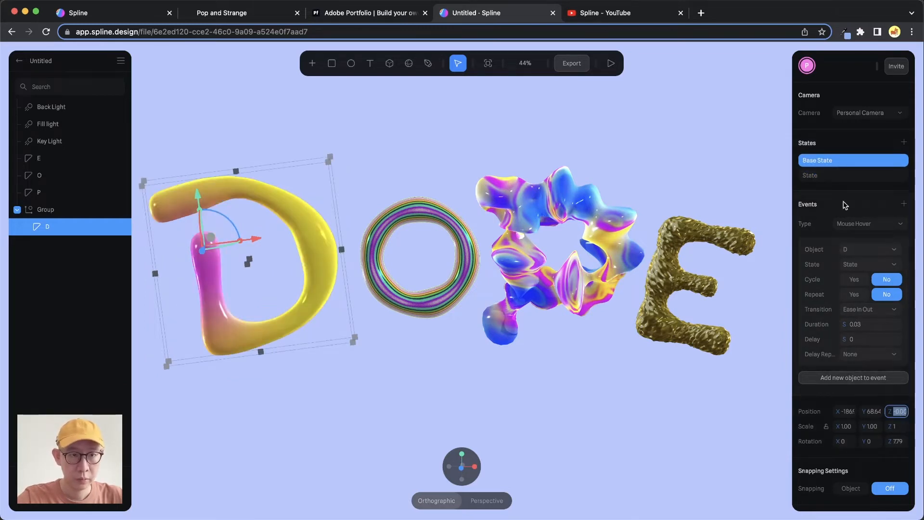
left_click(837, 175)
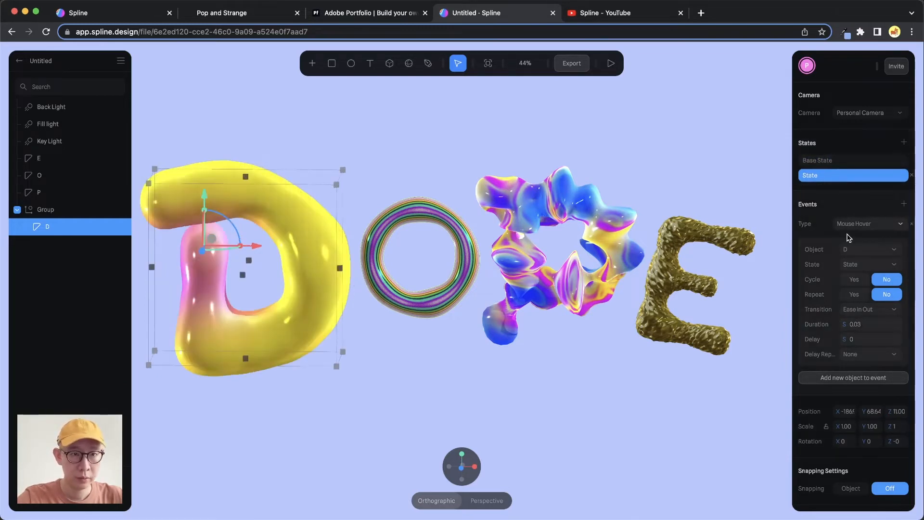
left_click(902, 413)
key("super+v")
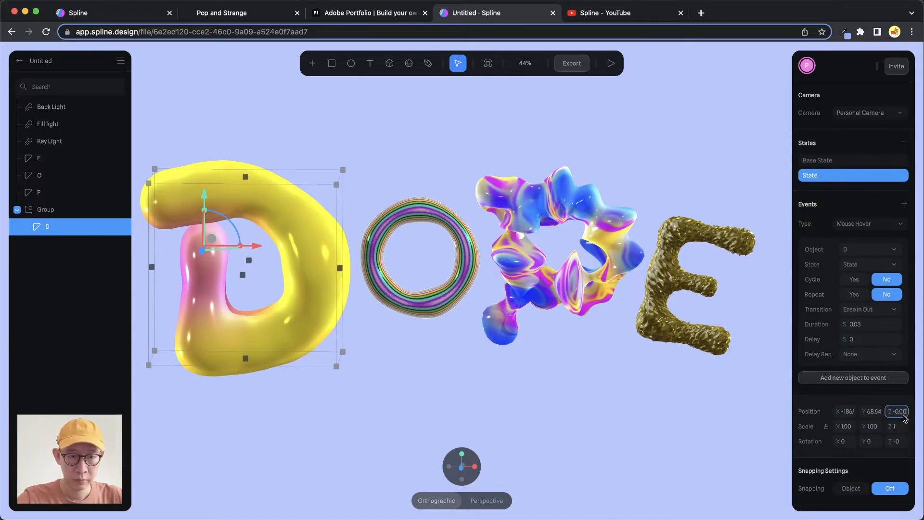
key("Return")
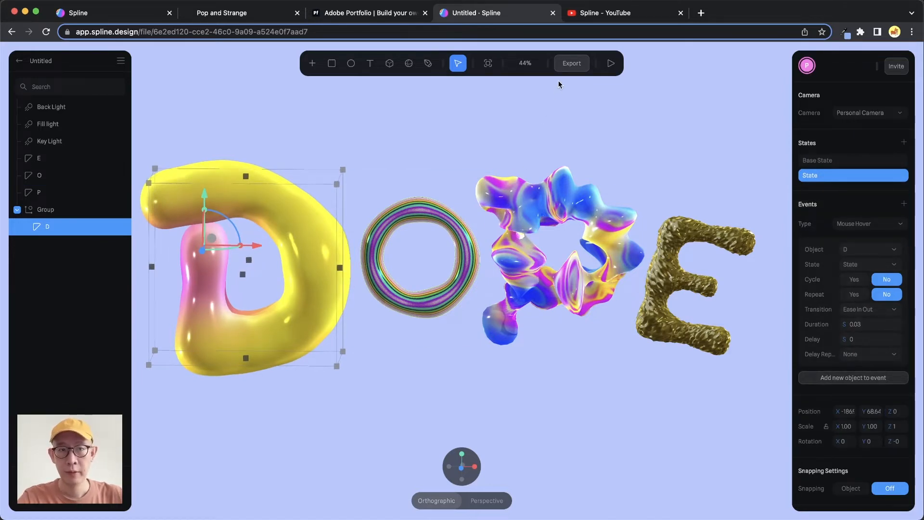
- Return letter D to its Base State and preview the hover interaction in the scene
left_click(811, 165)
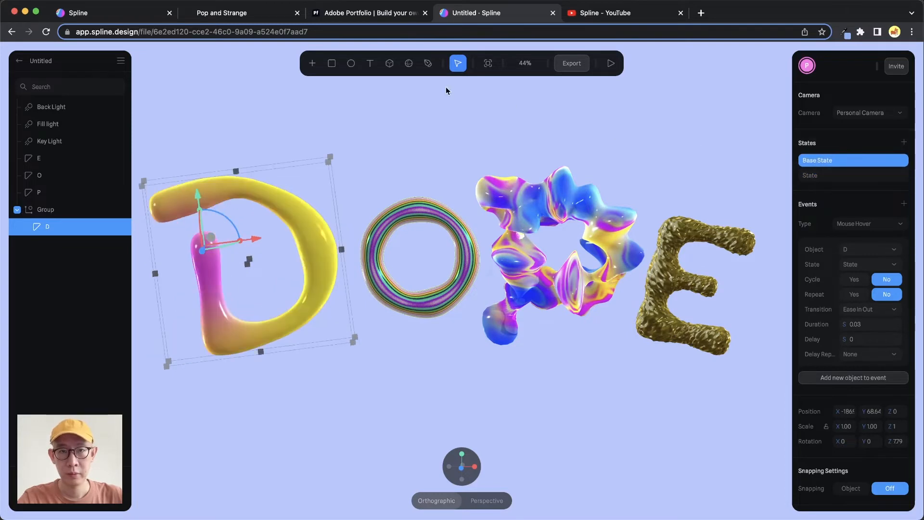
left_click(610, 63)
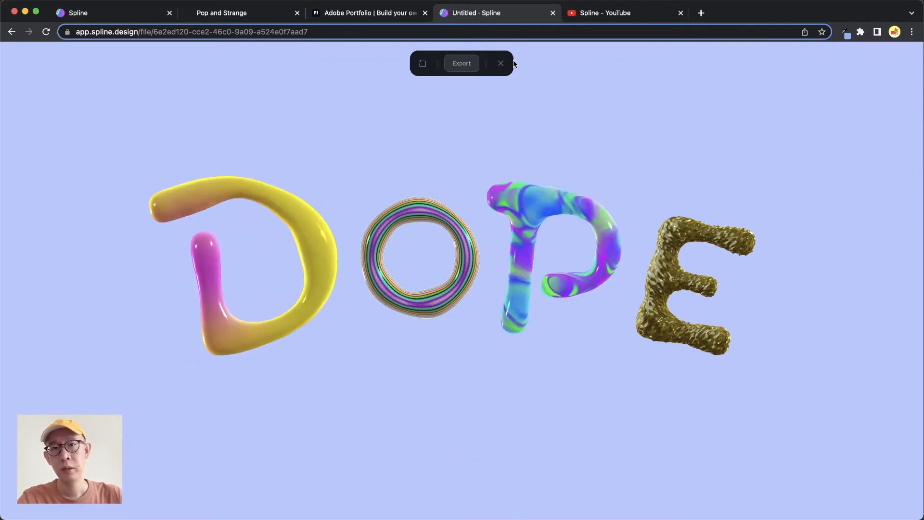
left_click(498, 66)
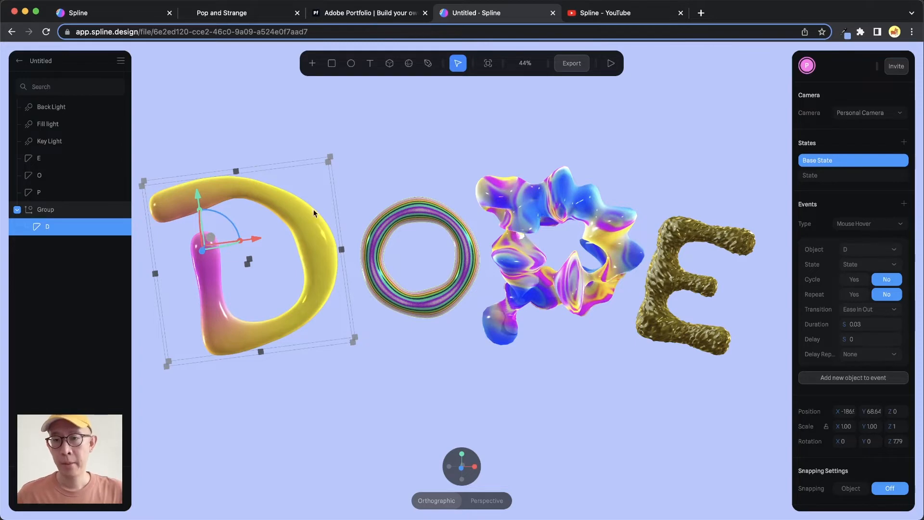
- Group the letter P on its own while it is in its Base State and preview the scene
left_click(578, 203)
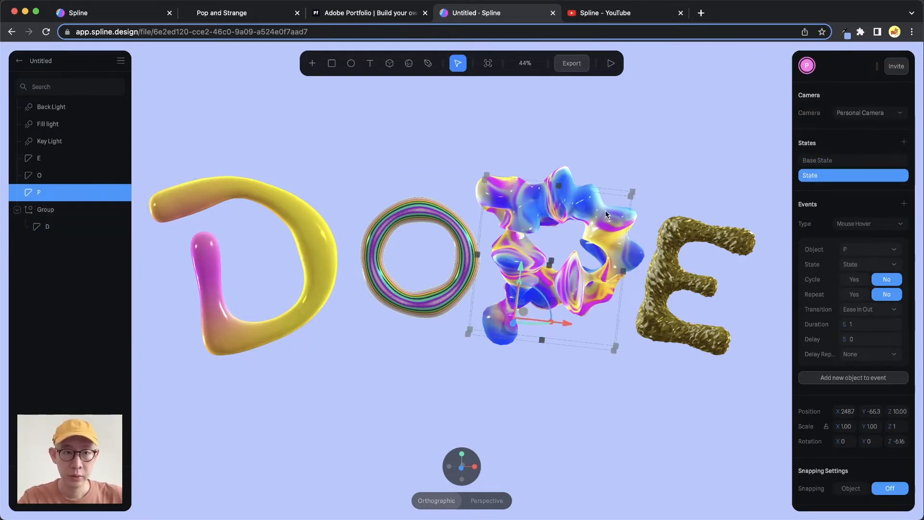
left_click(823, 161)
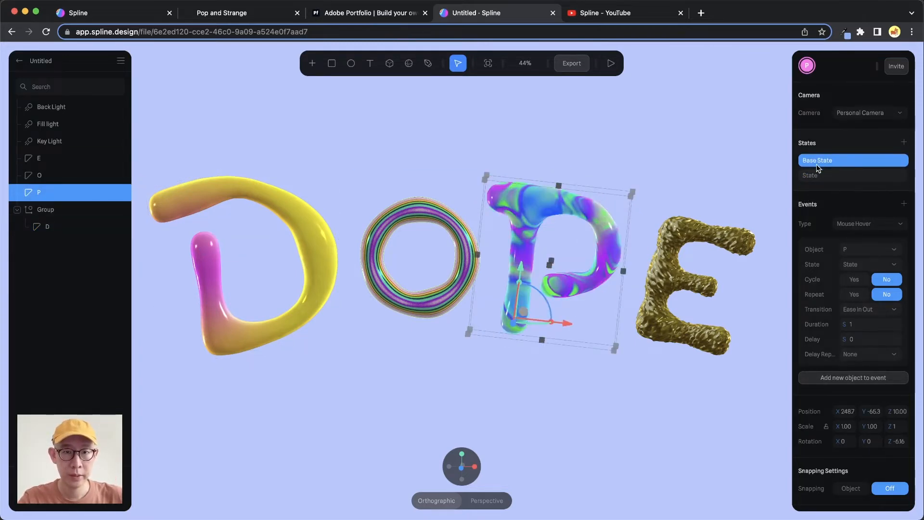
key("super+g")
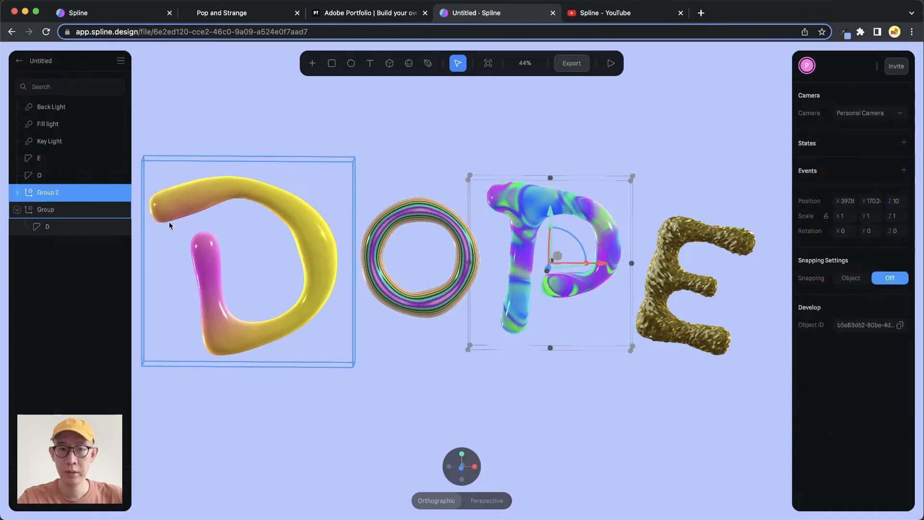
left_click(611, 63)
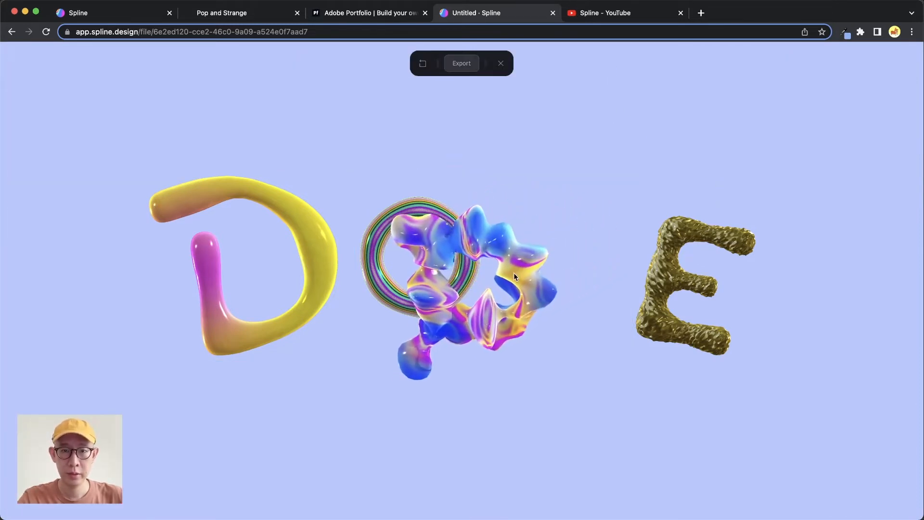
left_click(500, 63)
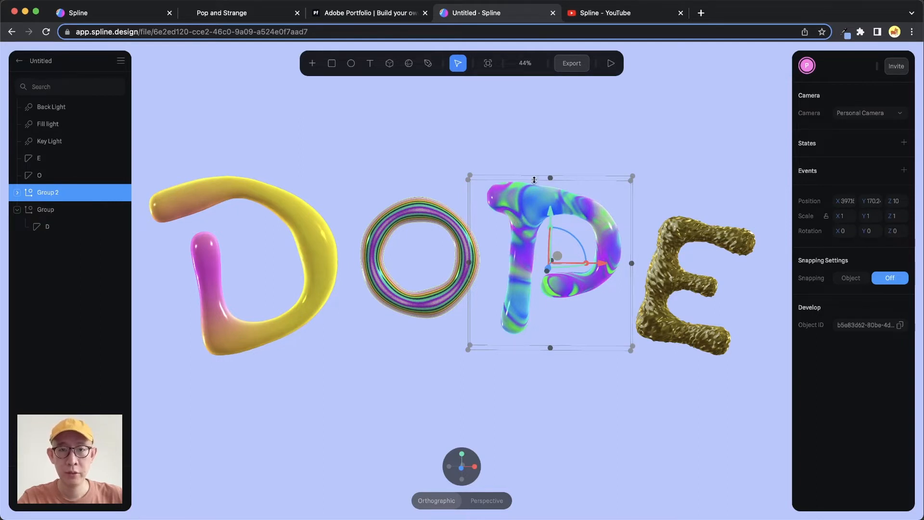
- Expand Group 2, select the letter P inside it and copy its Base State X position into its second state
left_click(17, 193)
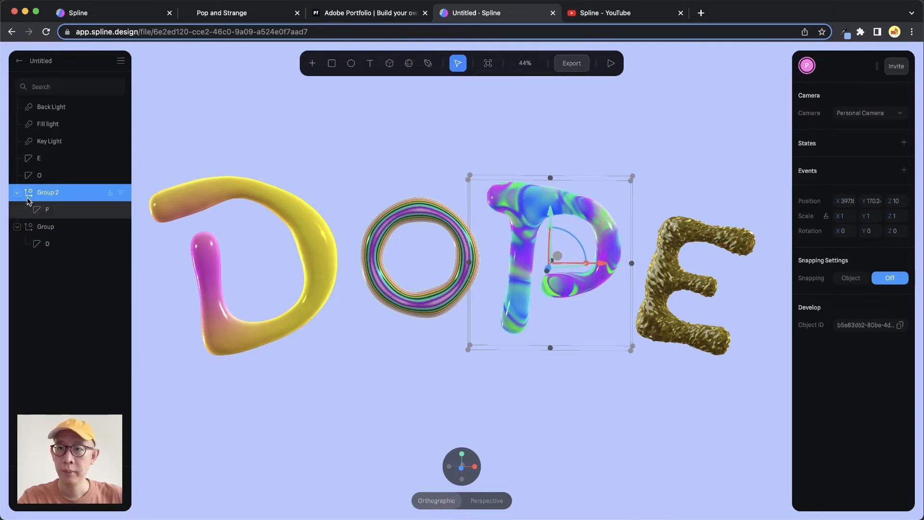
left_click(494, 226)
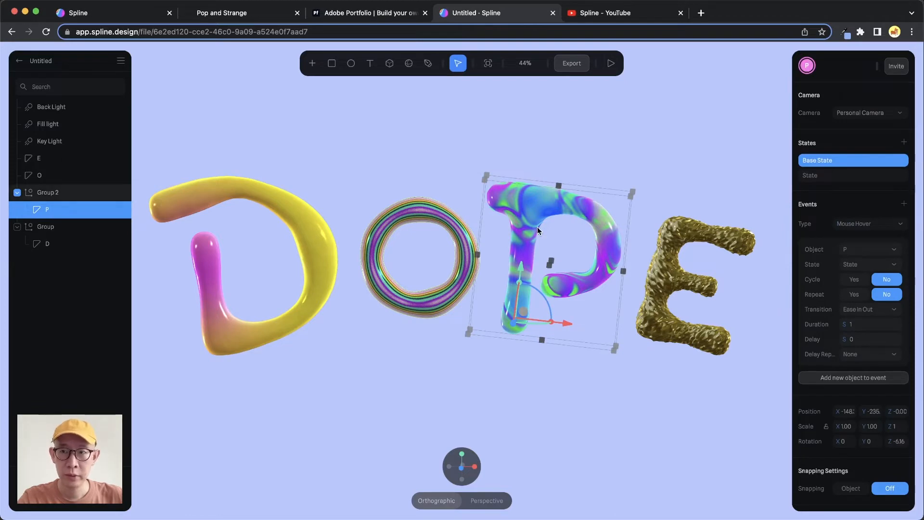
scroll(834, 424, "down", 1)
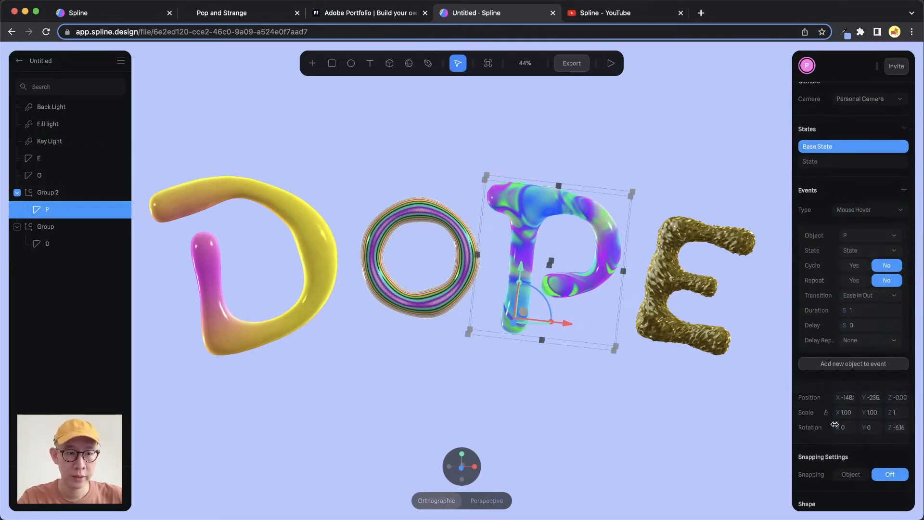
left_click(846, 398)
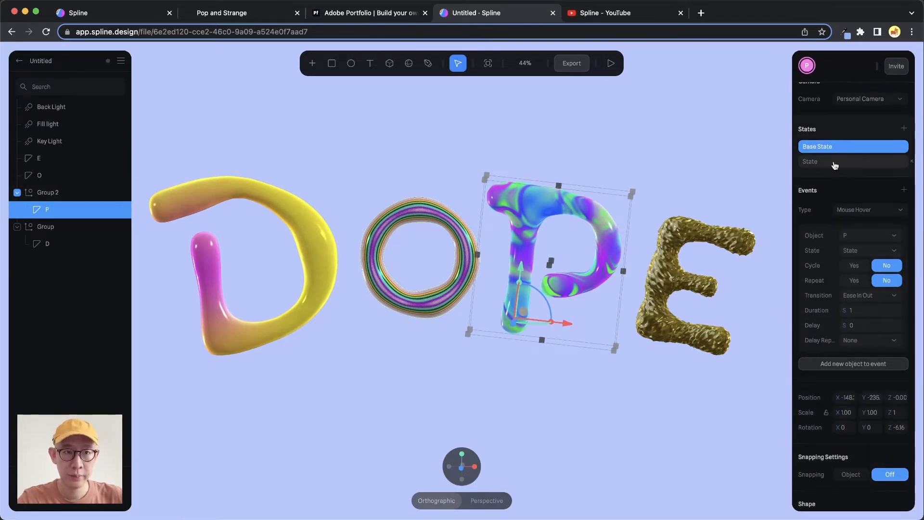
left_click(833, 164)
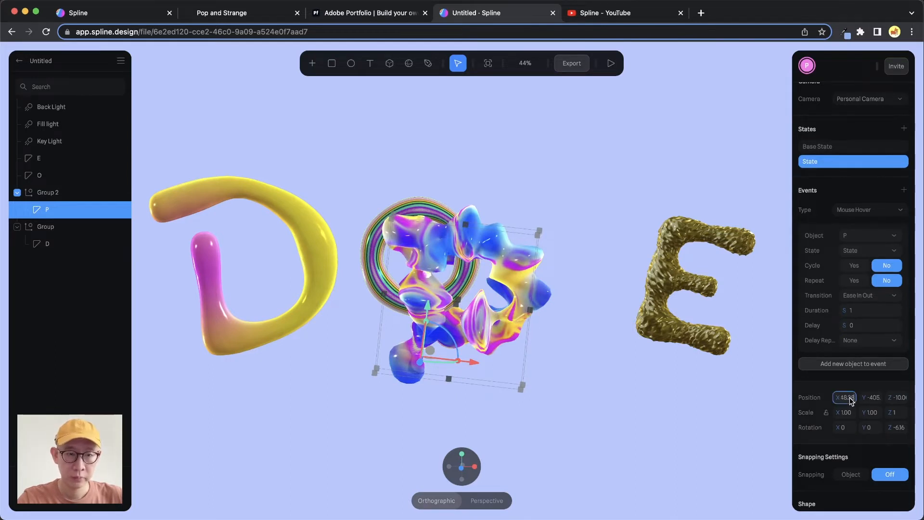
key("Return")
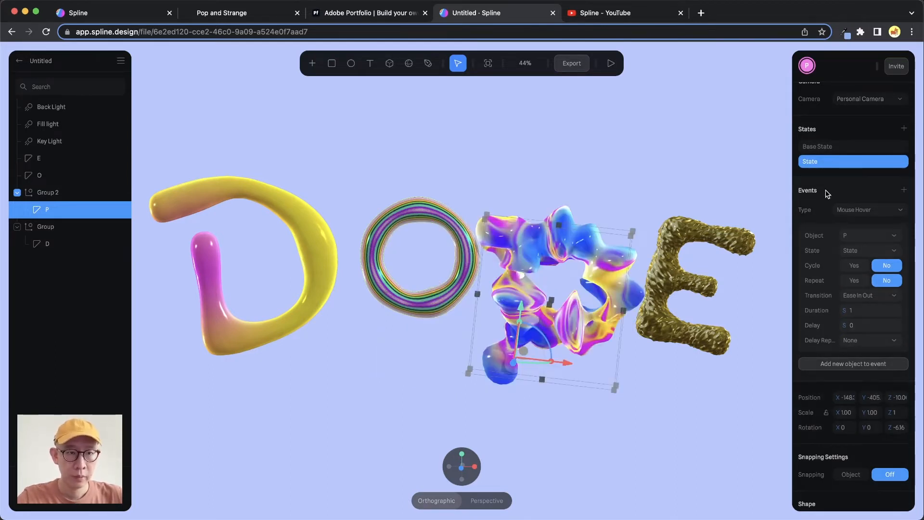
- Copy letter P's Base State Y position into its second state so both match vertically
left_click(837, 147)
left_click(875, 398)
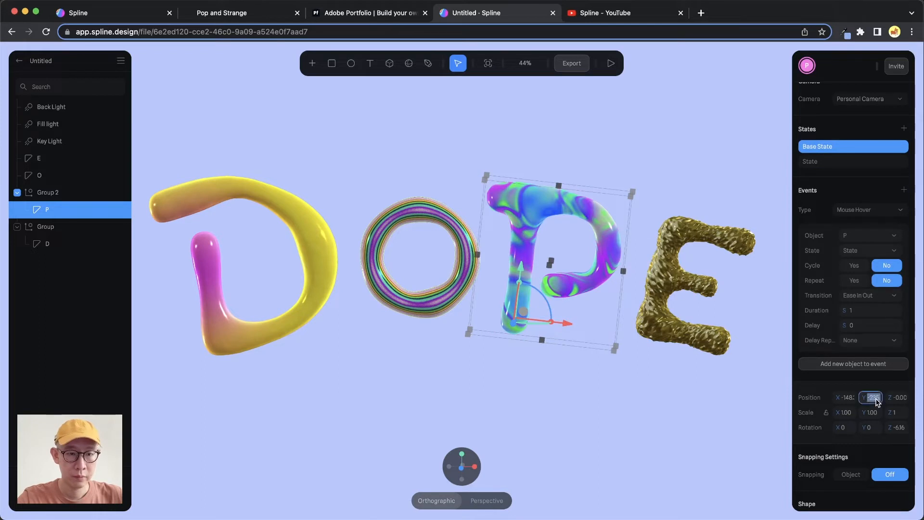
left_click(837, 164)
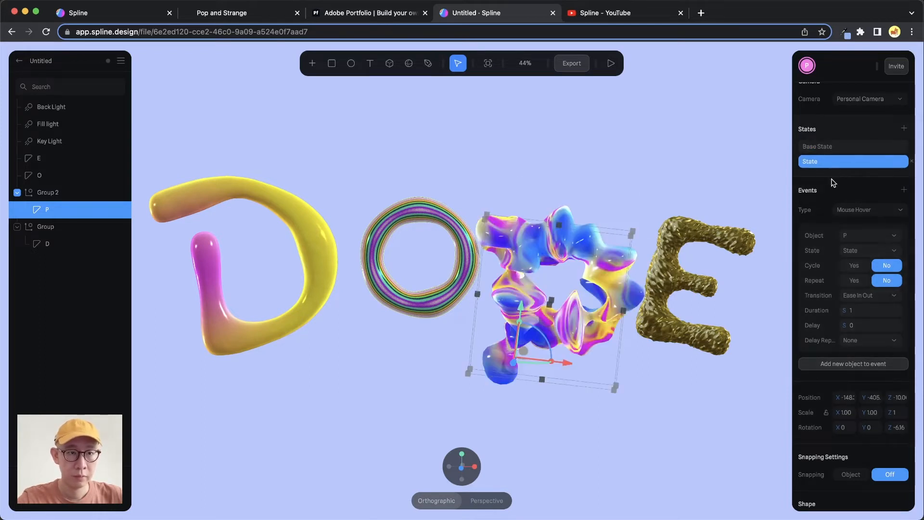
left_click(875, 399)
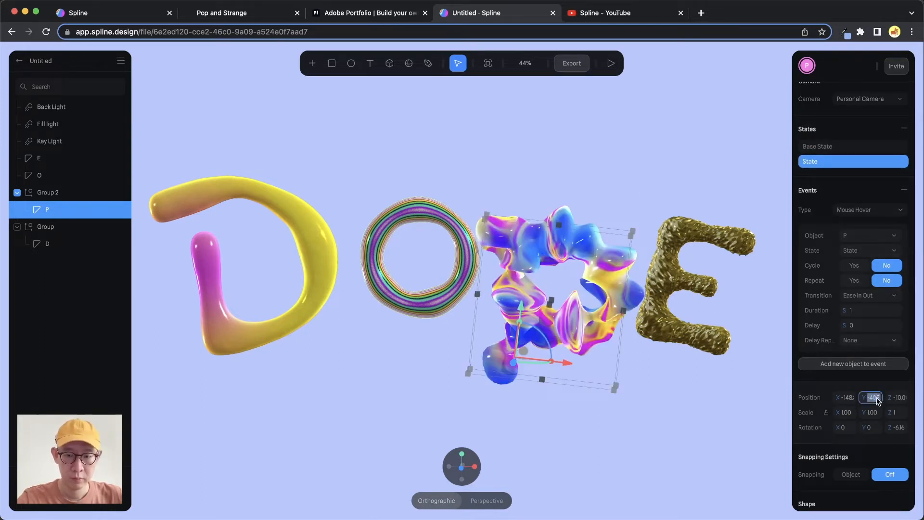
key("Return")
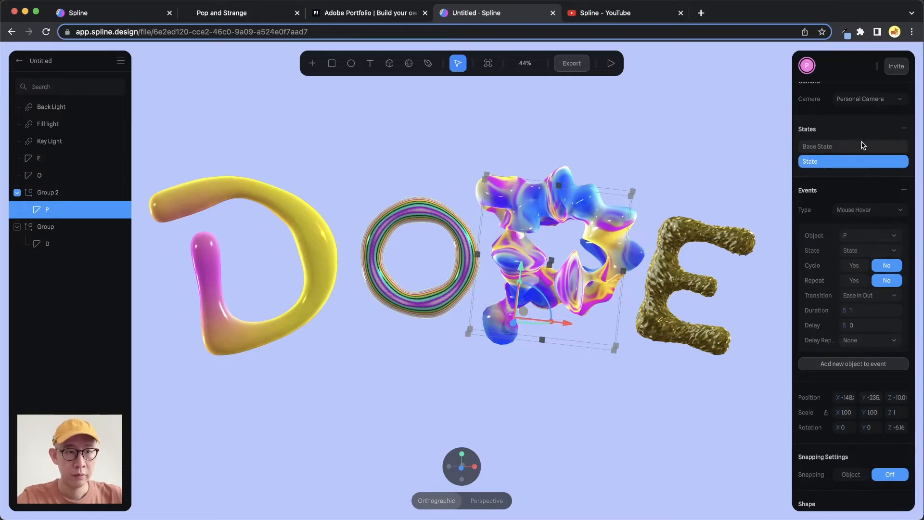
- Copy letter P's Base State Z position into its second state
left_click(862, 145)
left_click(897, 397)
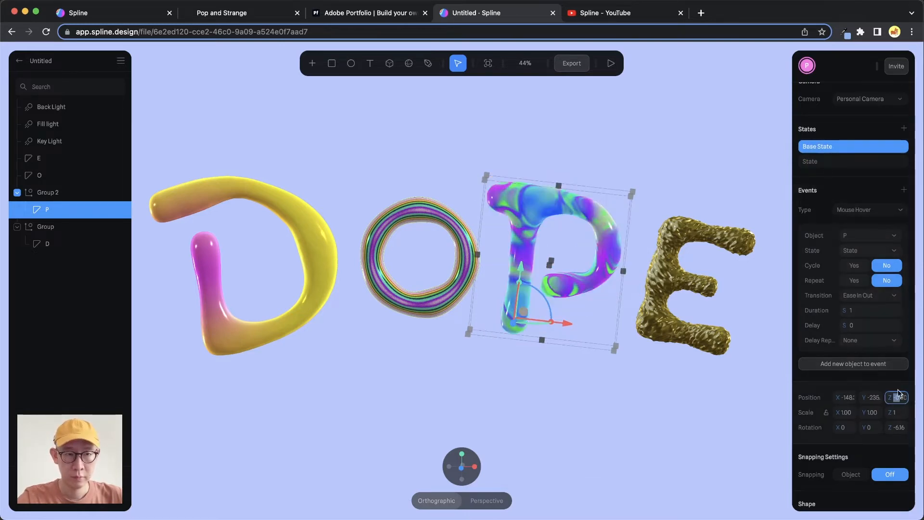
left_click(835, 162)
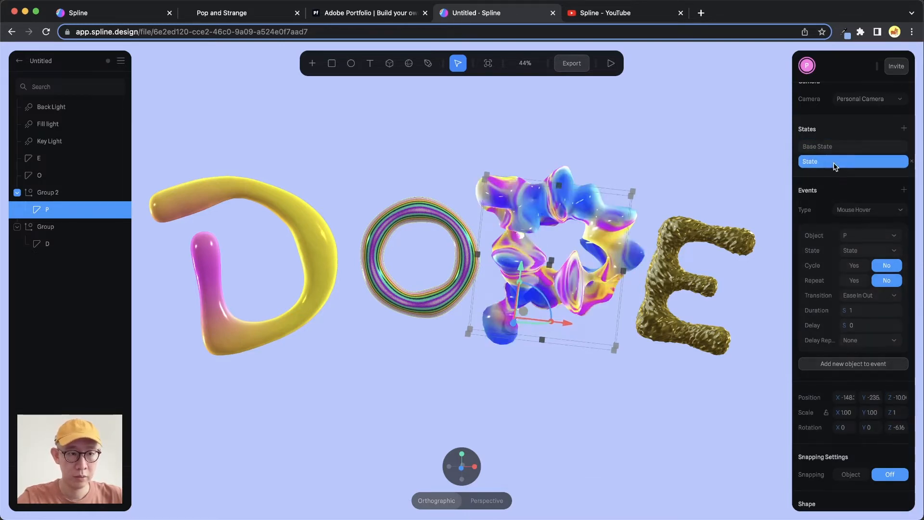
left_click(898, 397)
key("Return")
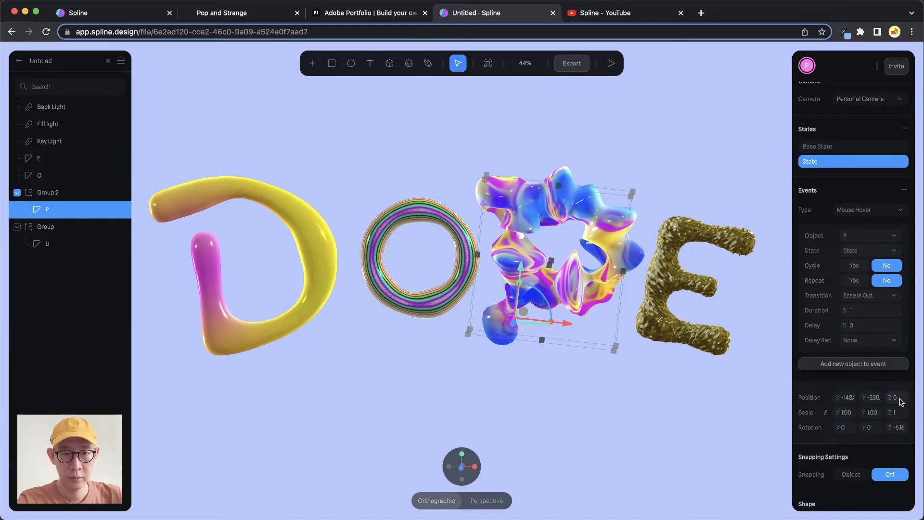
- Return letter P to its Base State and preview the letters' hover interactions in the scene
left_click(817, 147)
left_click(611, 64)
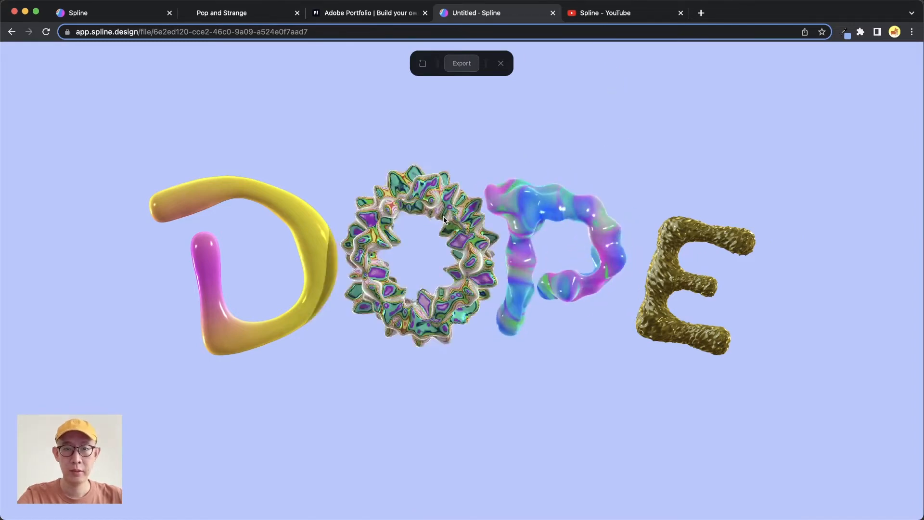
left_click(500, 63)
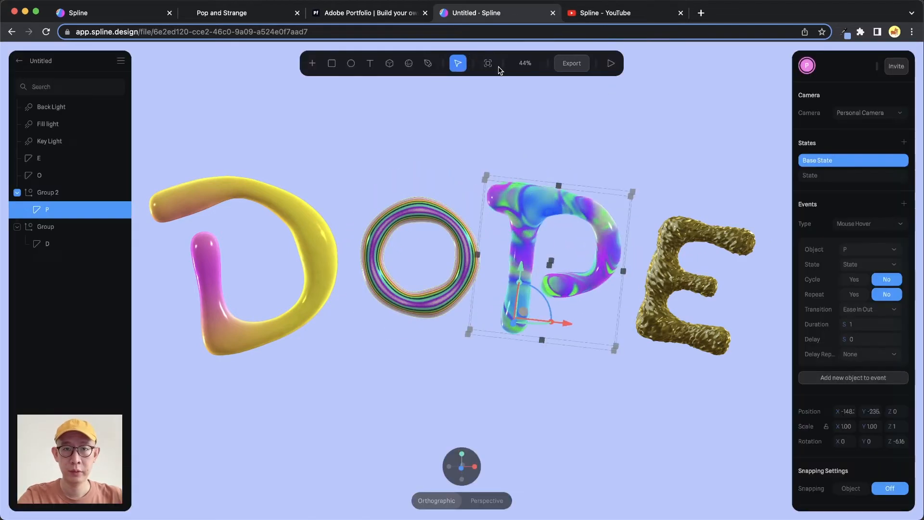
- Put the letter E into its own group and rename that group as E
left_click(59, 194)
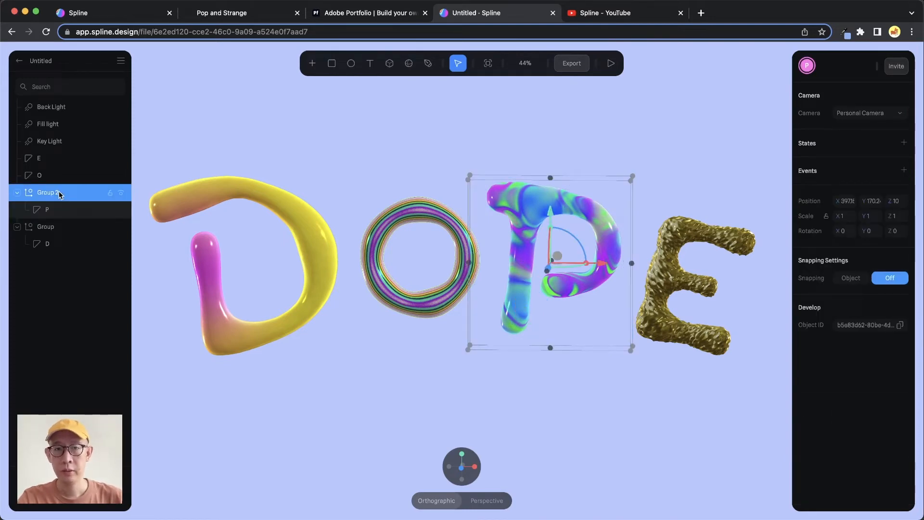
left_click(682, 188)
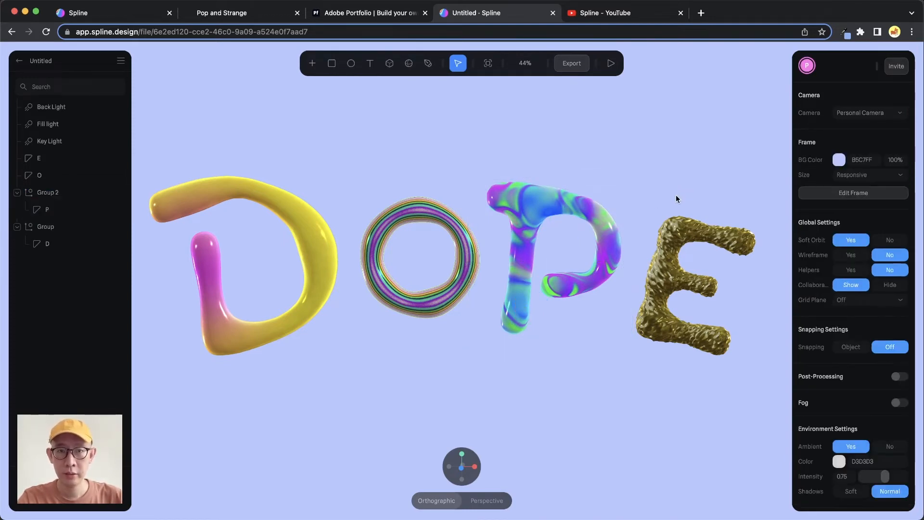
left_click(691, 240)
left_click_drag(694, 237, 686, 234)
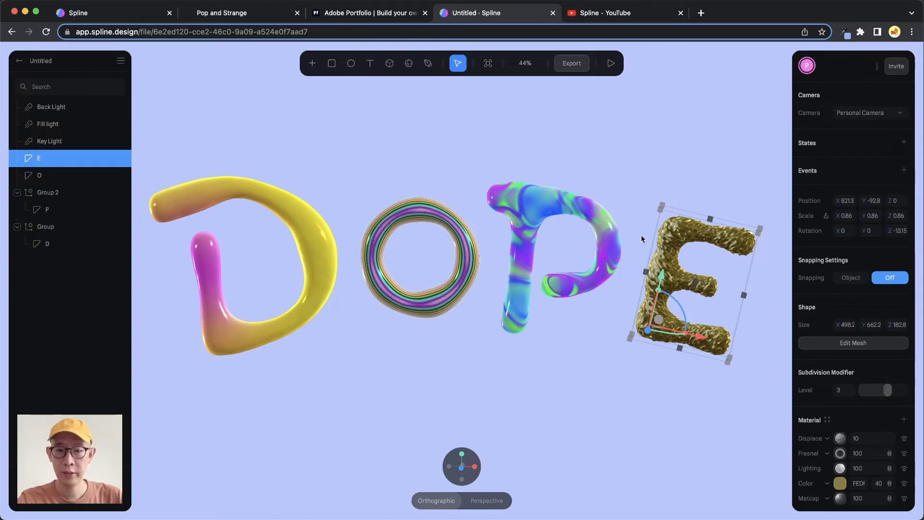
key("super+g")
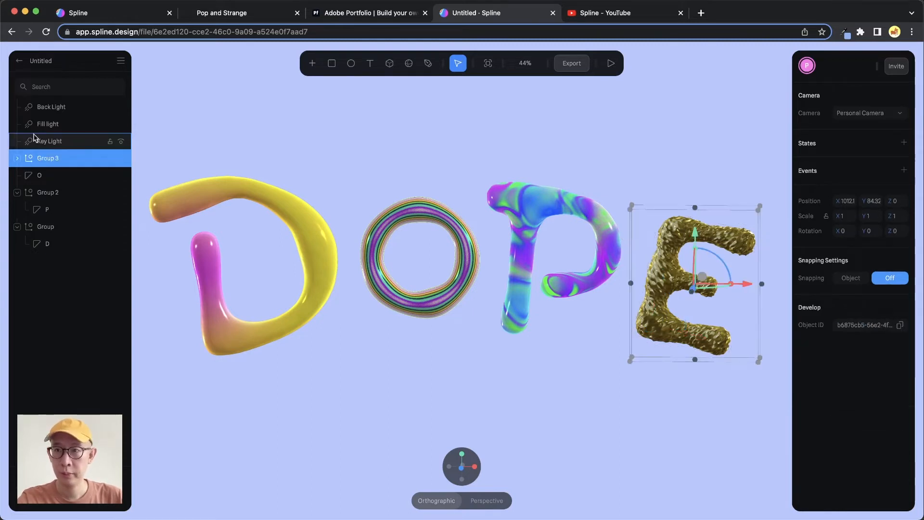
double_click(49, 158)
type("R")
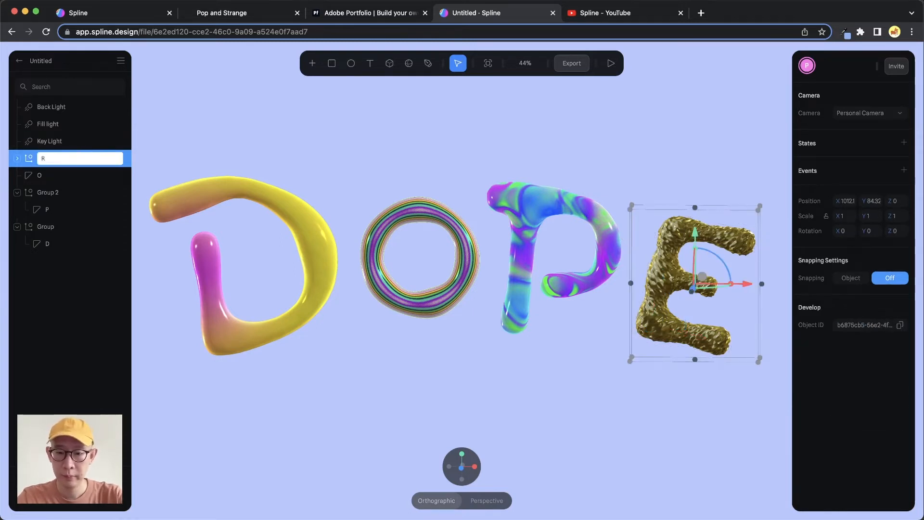
key("Return")
- Rename the group holding letter P as P and the group holding letter D as D
left_click(48, 192)
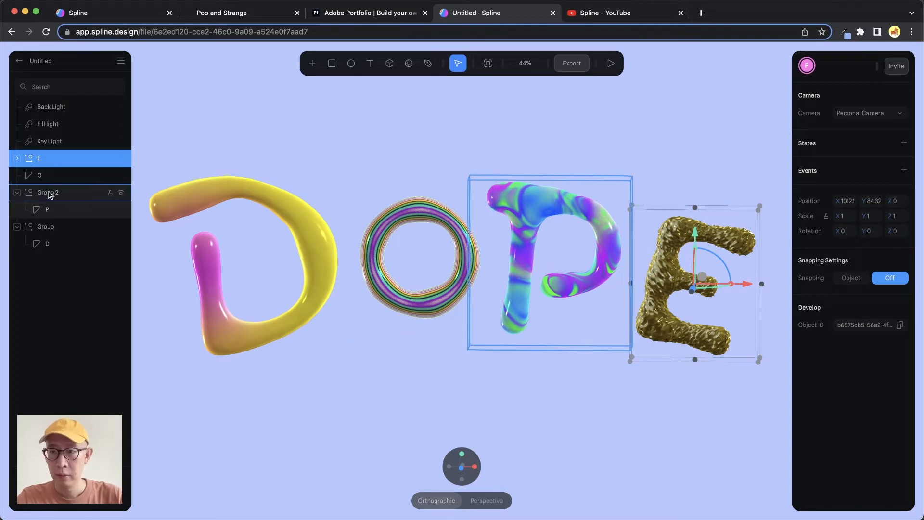
double_click(51, 192)
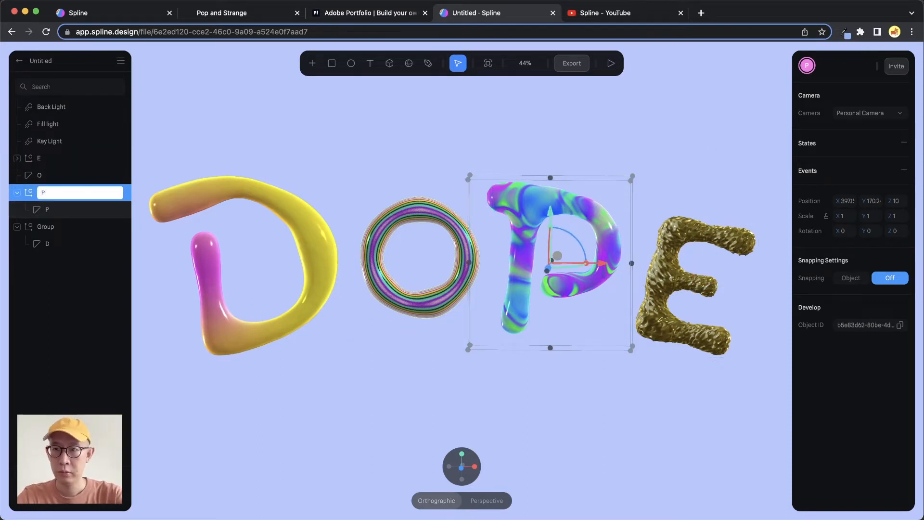
key("Return")
left_click(48, 227)
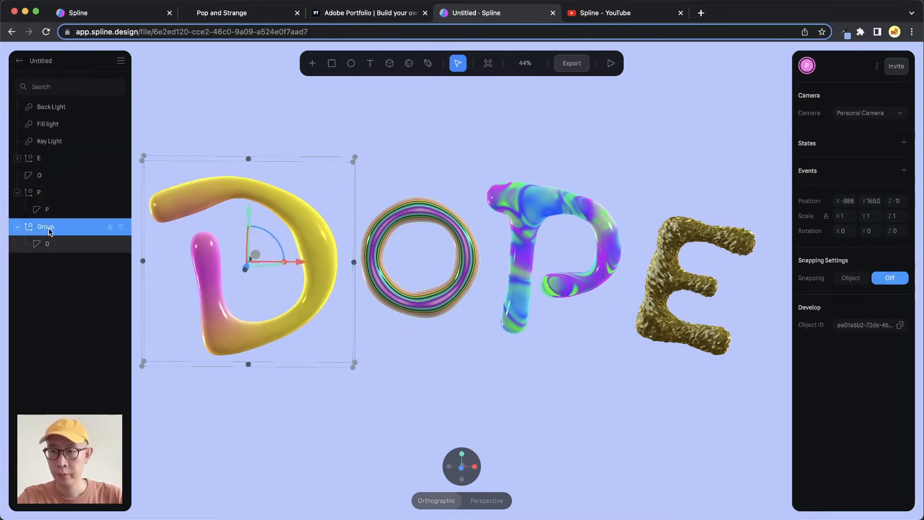
double_click(46, 226)
type("D")
key("Return")
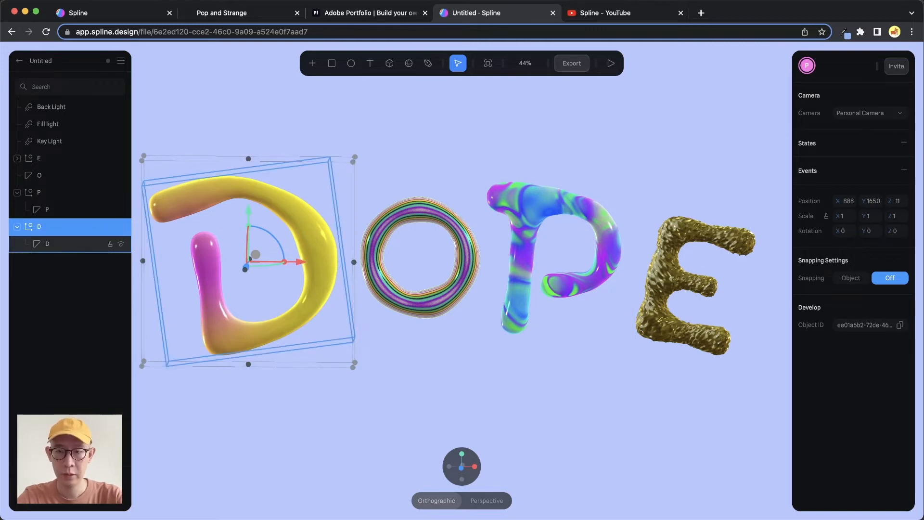
- Add a second state to the letter E inside its group and give it a Mouse Hover event
left_click(18, 158)
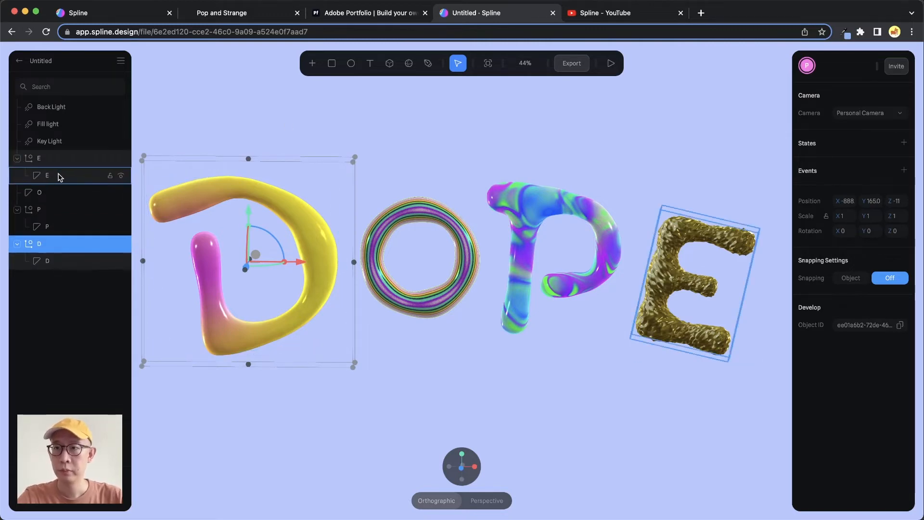
left_click(61, 175)
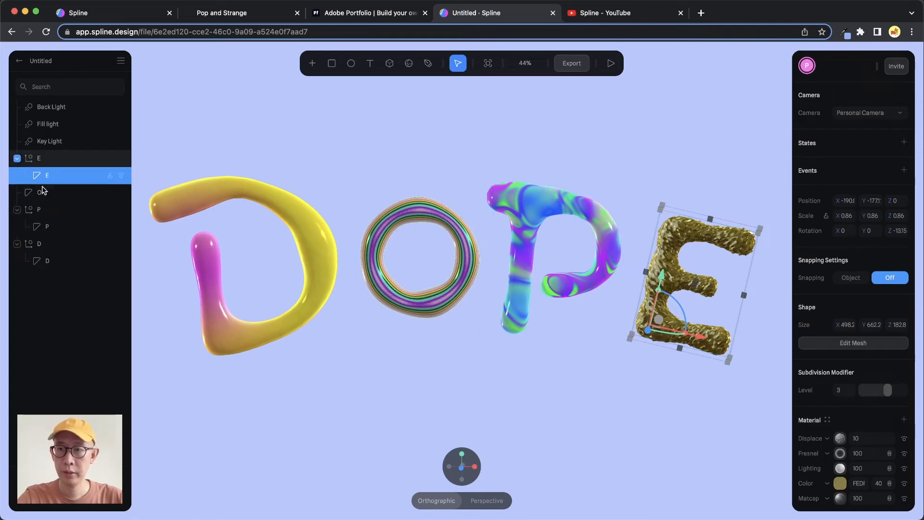
left_click(902, 143)
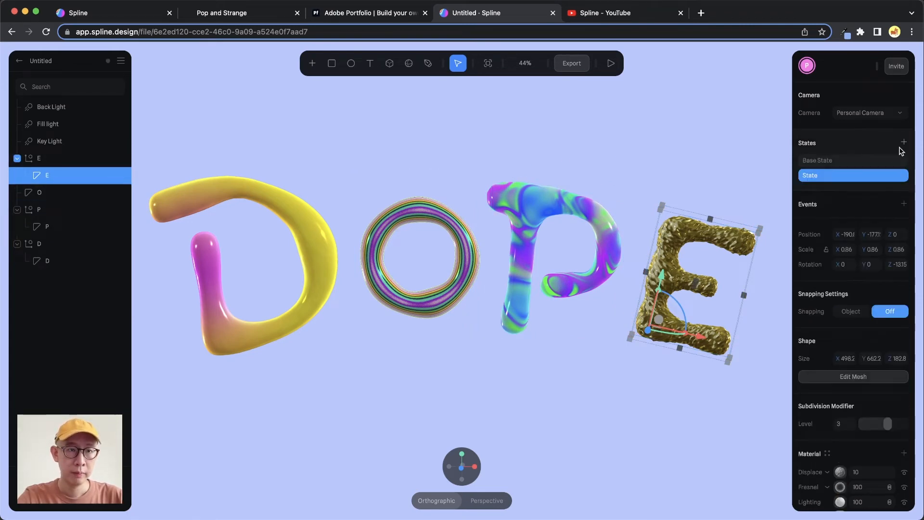
left_click(903, 204)
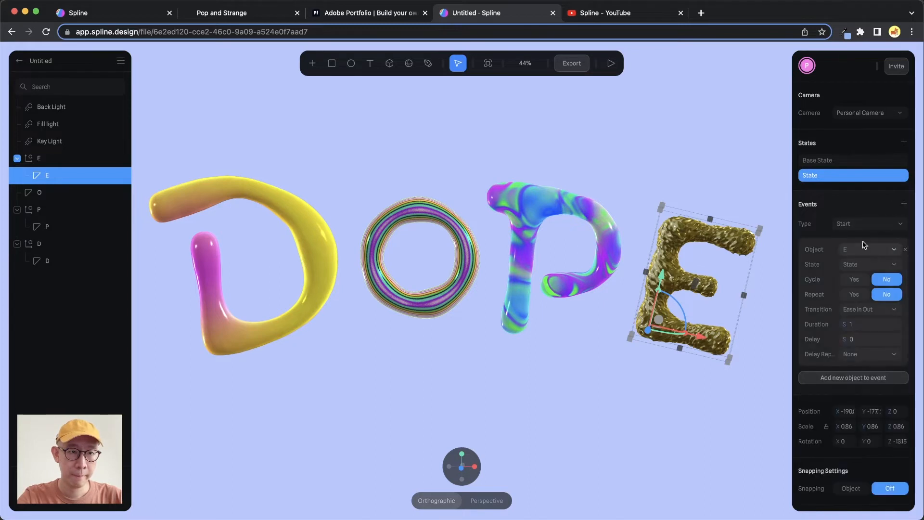
left_click(859, 224)
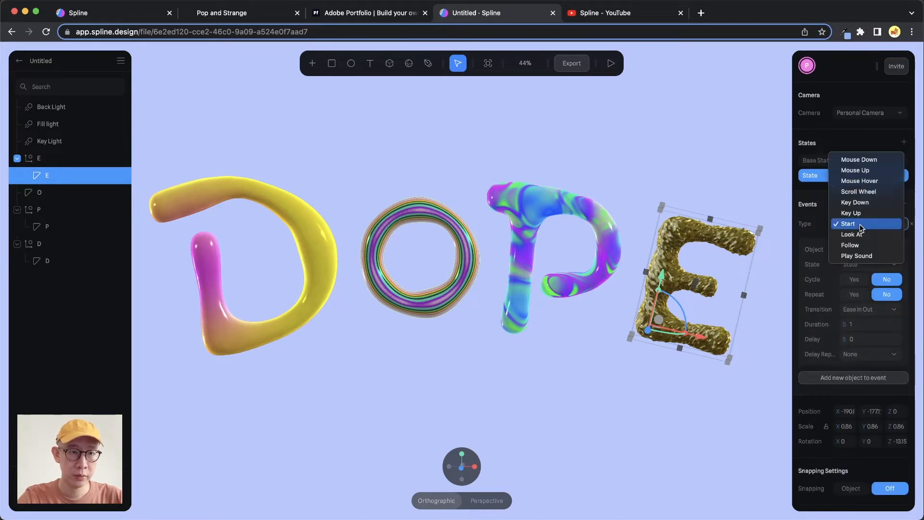
left_click(868, 182)
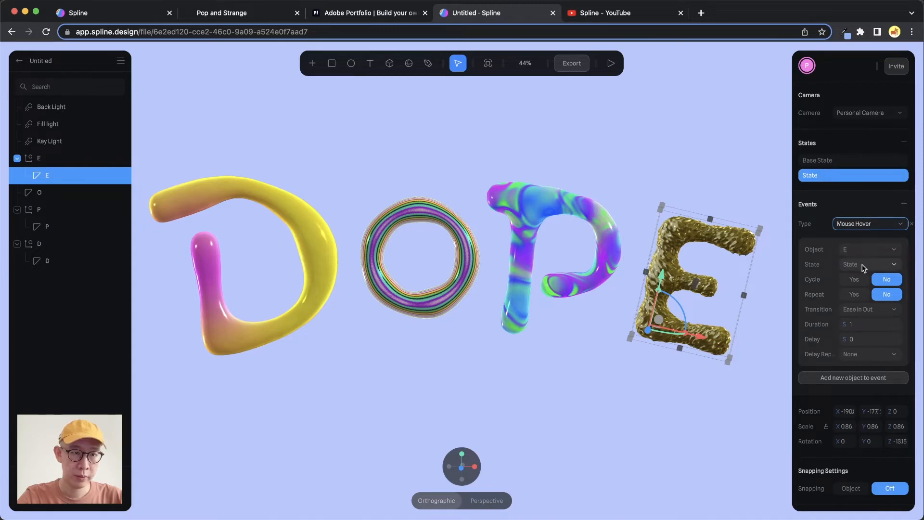
- Set the Displace material layer of letter E's second state to 200
scroll(845, 353, "down", 5)
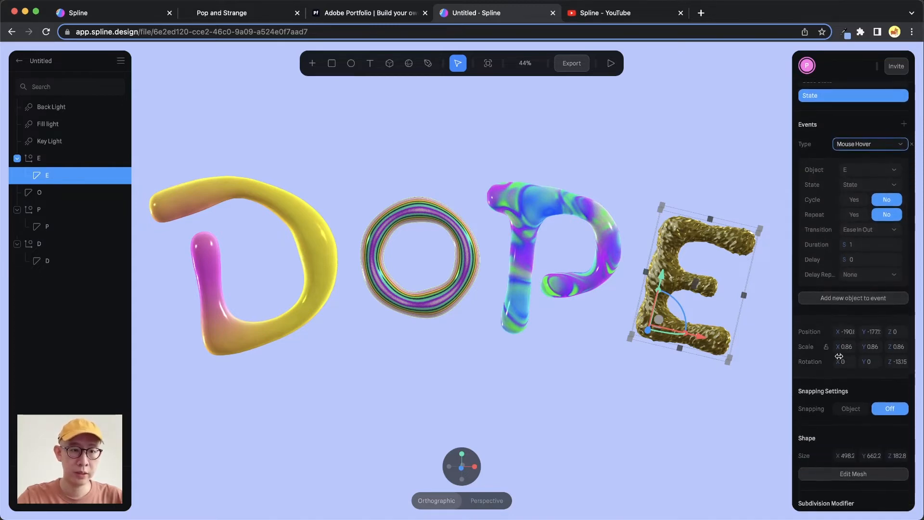
scroll(845, 353, "down", 5)
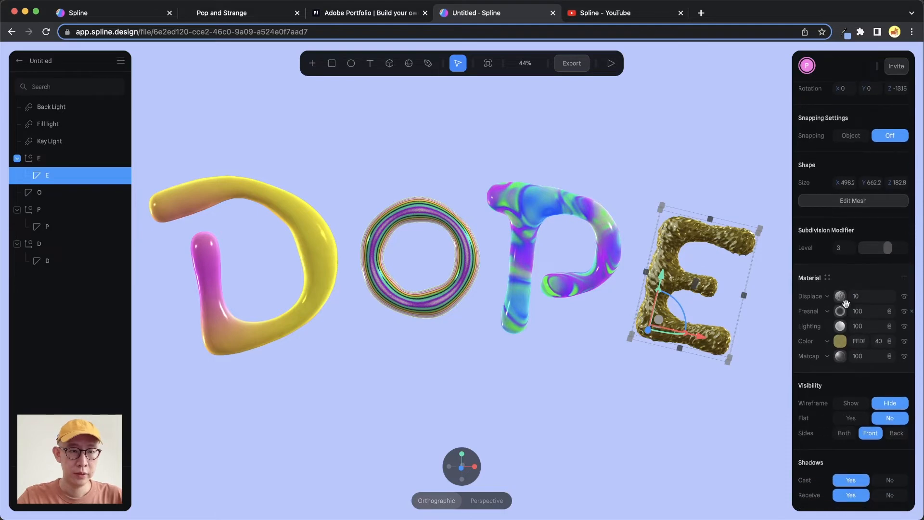
left_click(854, 297)
type("200")
key("Return")
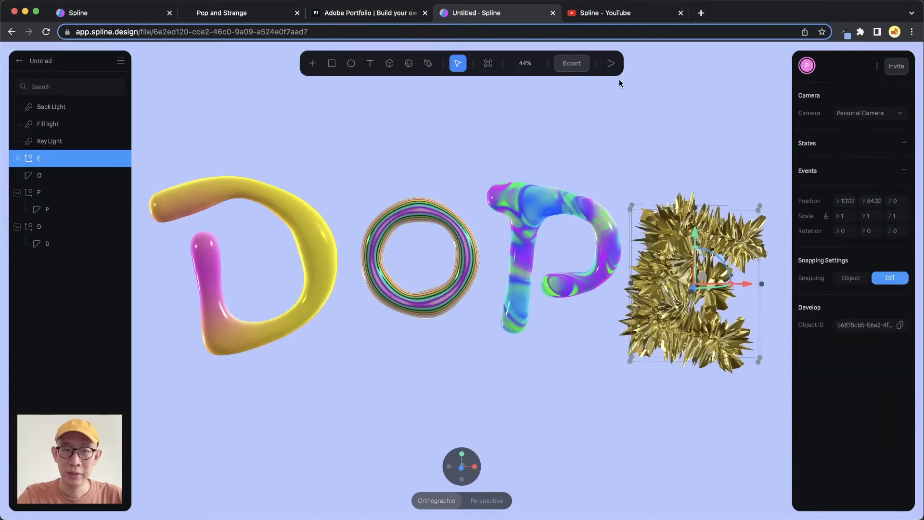
- Preview the scene to examine letter E's hover transition, and return to editing
left_click(615, 65)
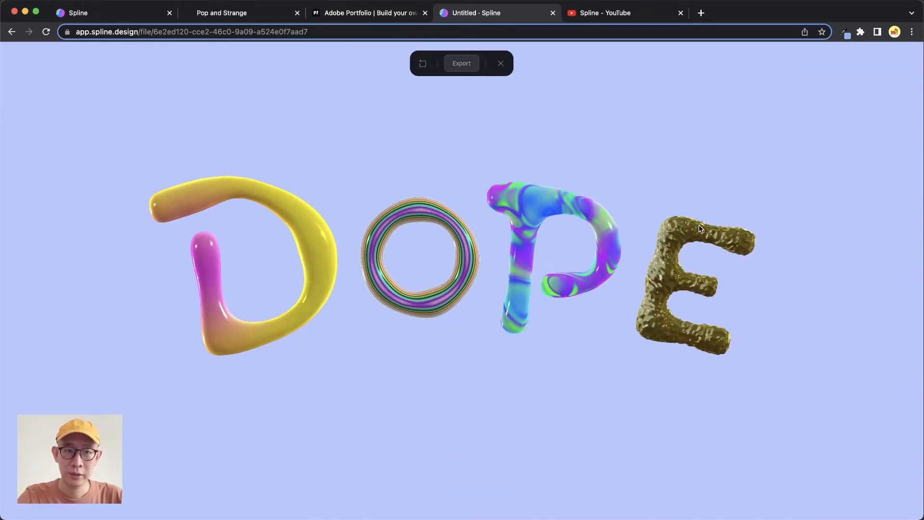
mouse_move(700, 228)
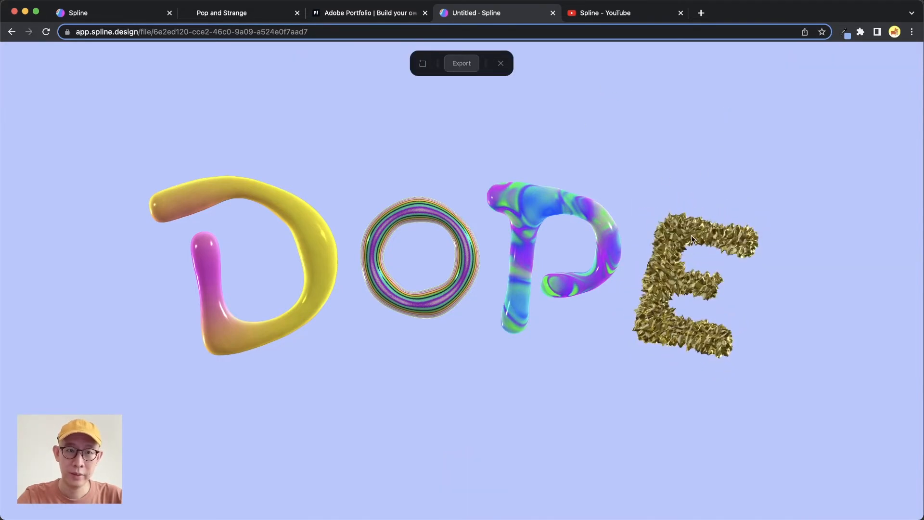
left_click(500, 63)
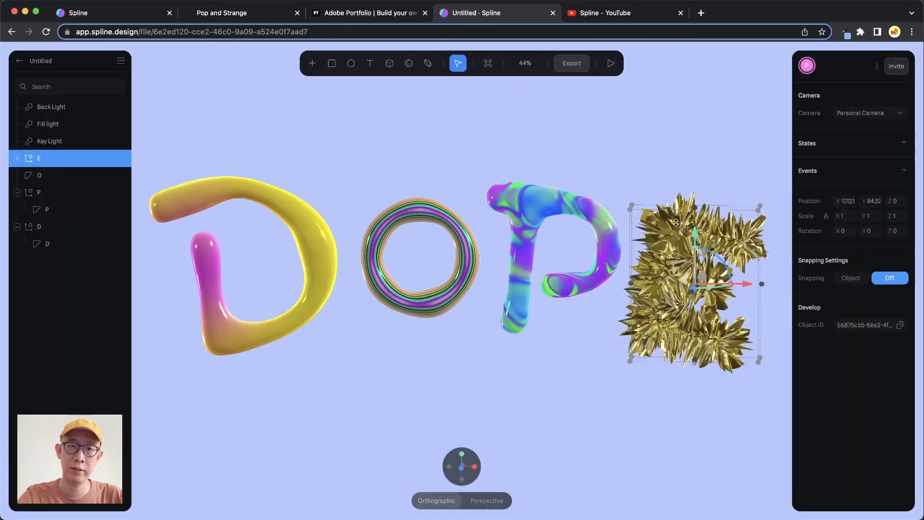
- Return the letter E to its Base State and set its hover event's duration to 0.03 seconds
left_click(17, 158)
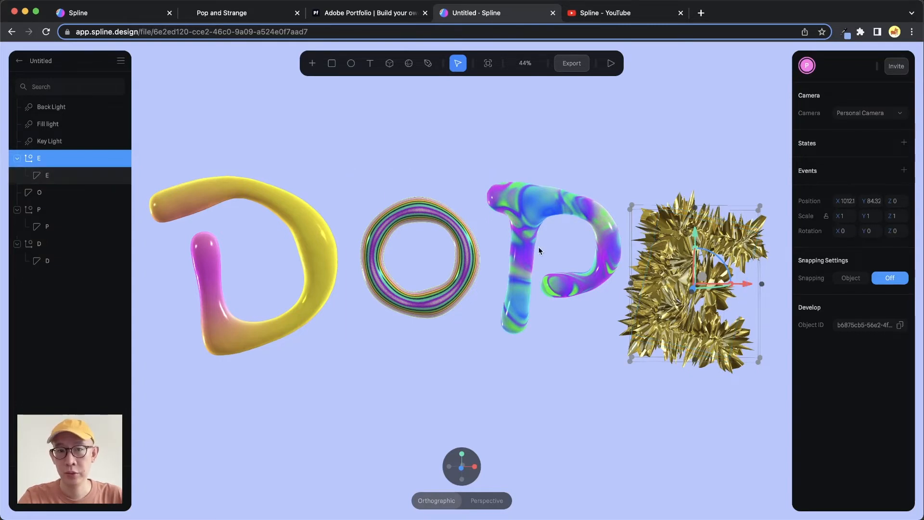
left_click(57, 176)
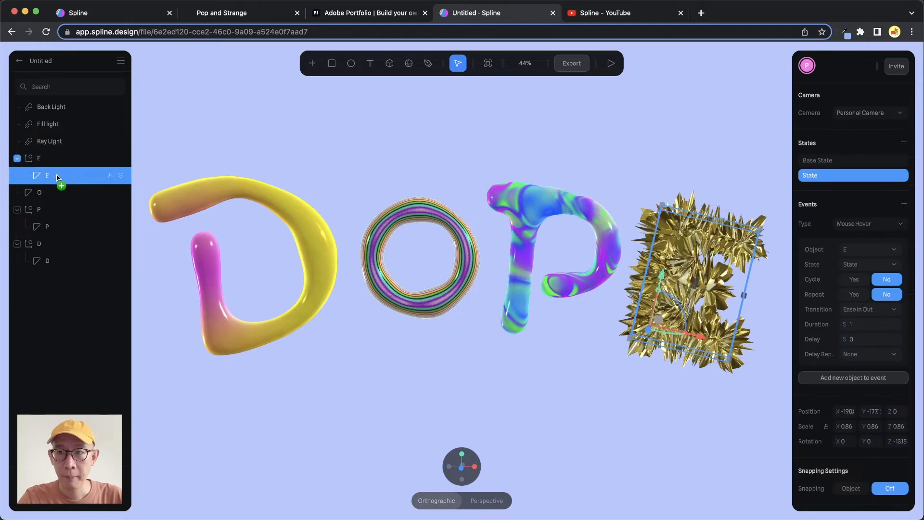
left_click(850, 162)
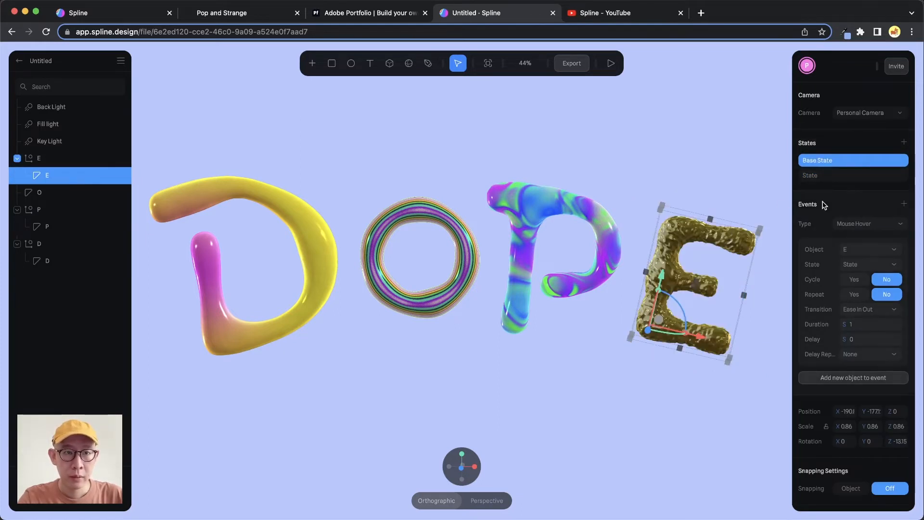
left_click(866, 325)
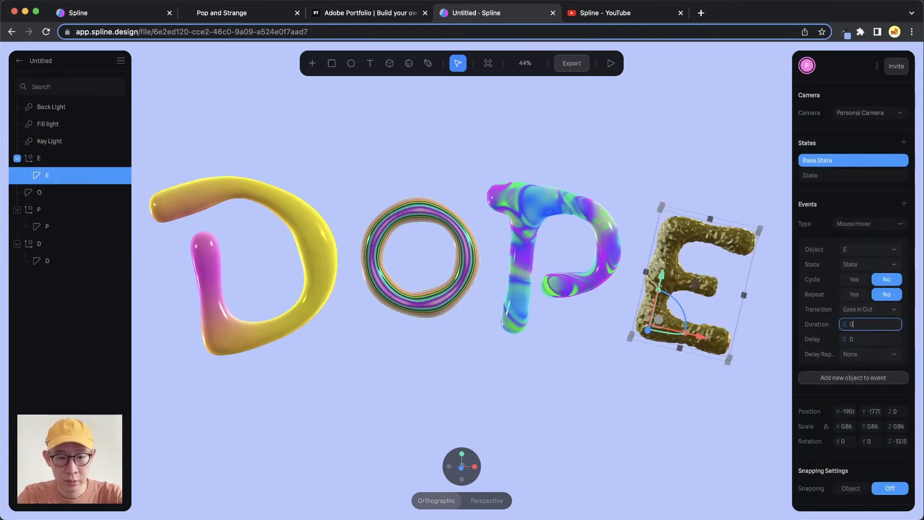
type("0.03")
key("Return")
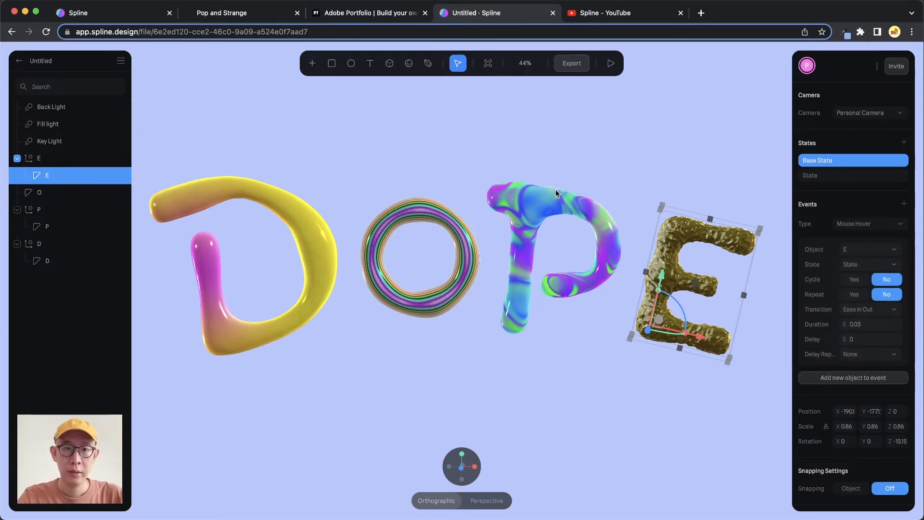
- Preview letter E's faster hover transition and compare it with the lettering on the Pop and Strange website
left_click(611, 63)
mouse_move(676, 232)
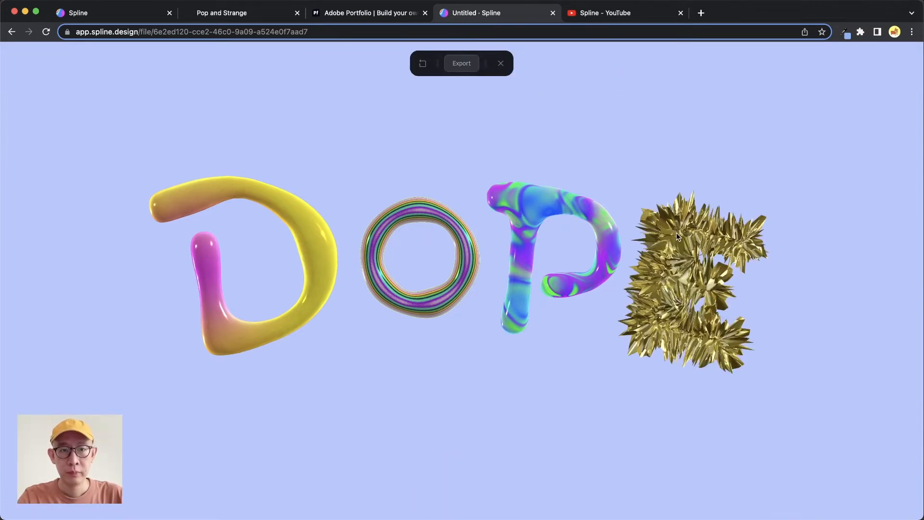
left_click(501, 64)
left_click(268, 15)
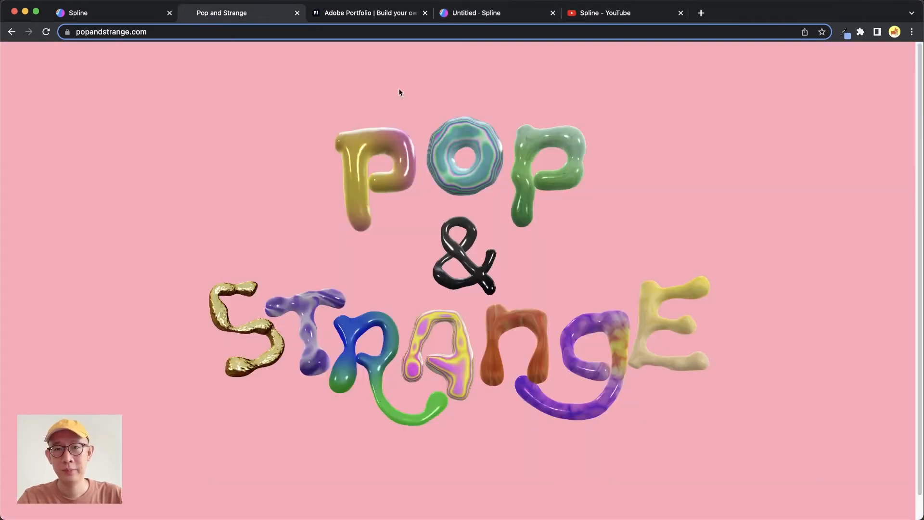
left_click(524, 14)
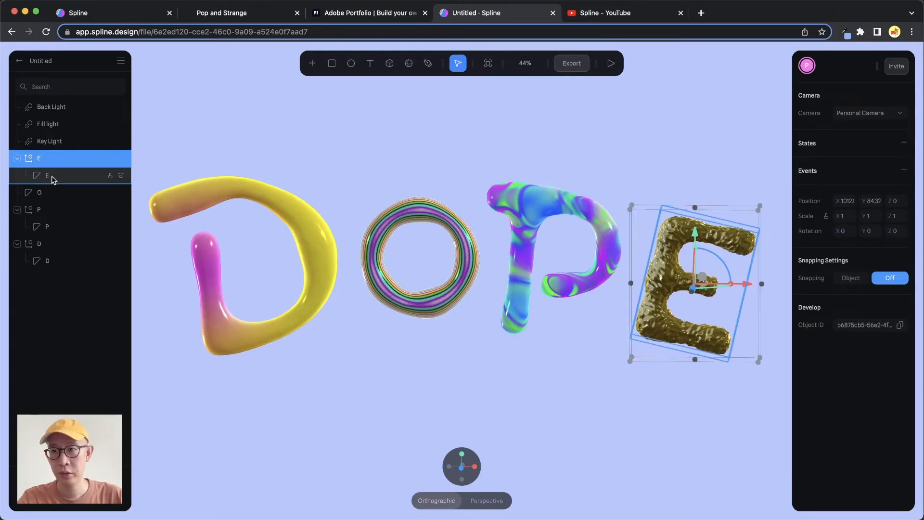
- Add a Look At event to the parent group E
left_click(50, 178)
left_click(42, 162)
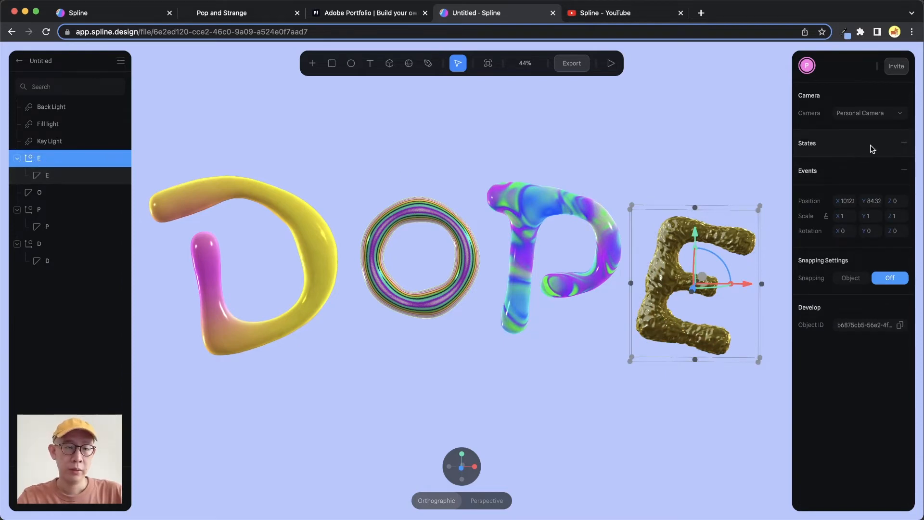
left_click(904, 171)
left_click(876, 191)
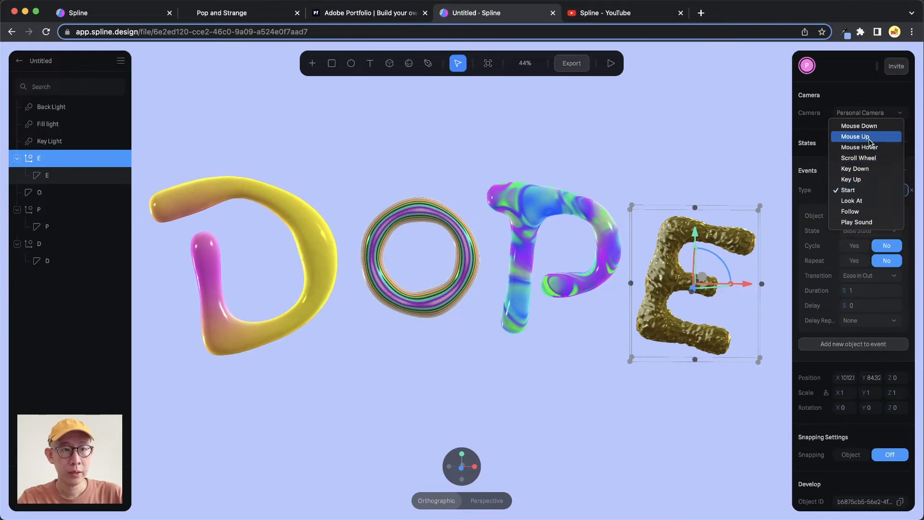
left_click(872, 201)
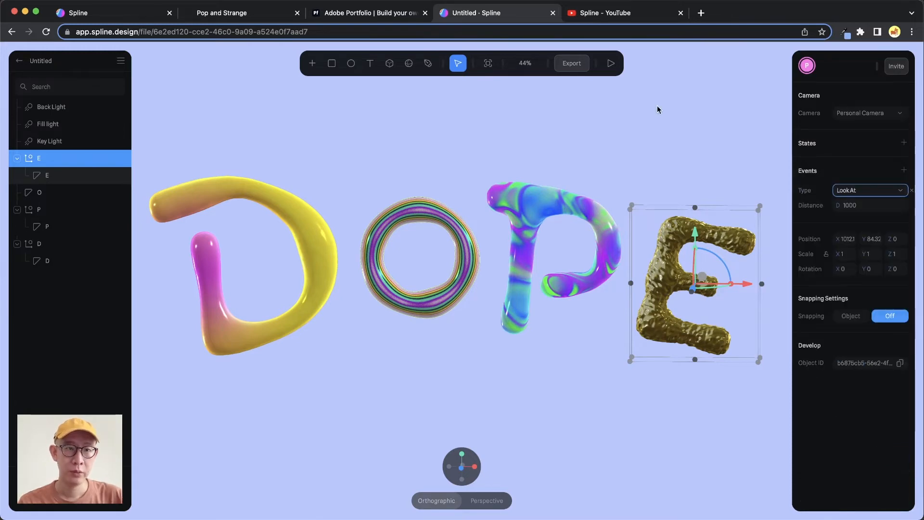
- Preview group E's cursor-following rotation and compare it with the Pop and Strange website's letters, then return to editing
left_click(611, 63)
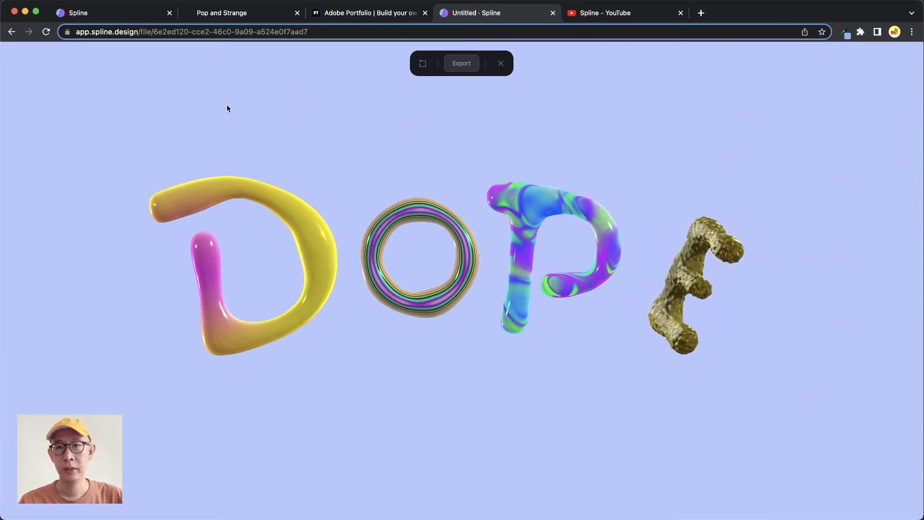
left_click(255, 13)
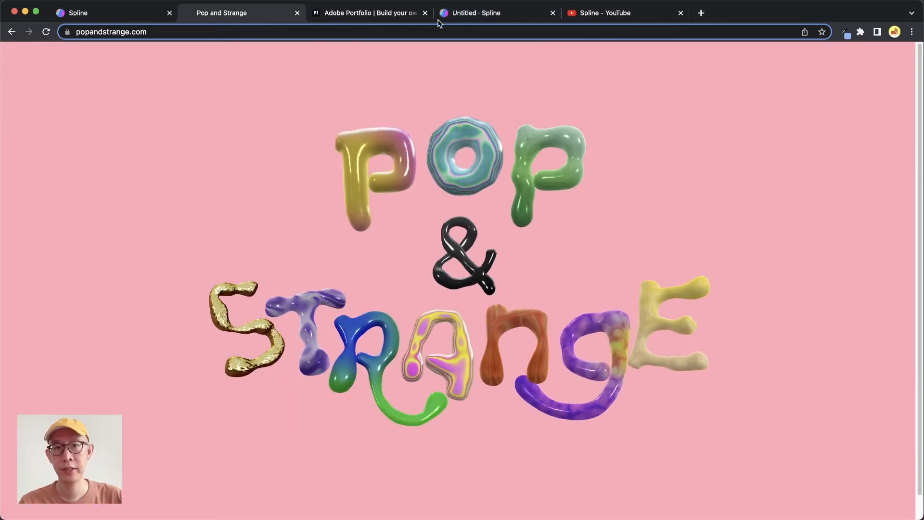
left_click(529, 16)
left_click(500, 63)
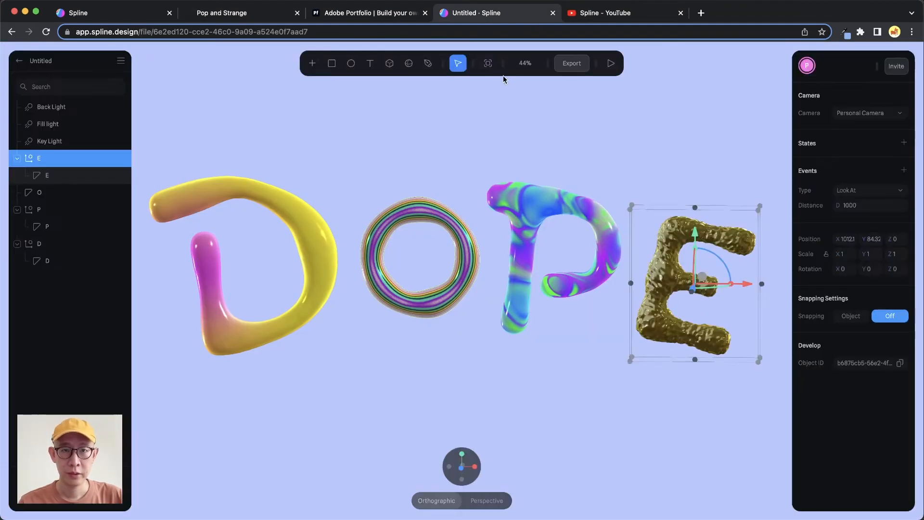
- Add a second event to the letter O shape and set its type to Look At
left_click(46, 193)
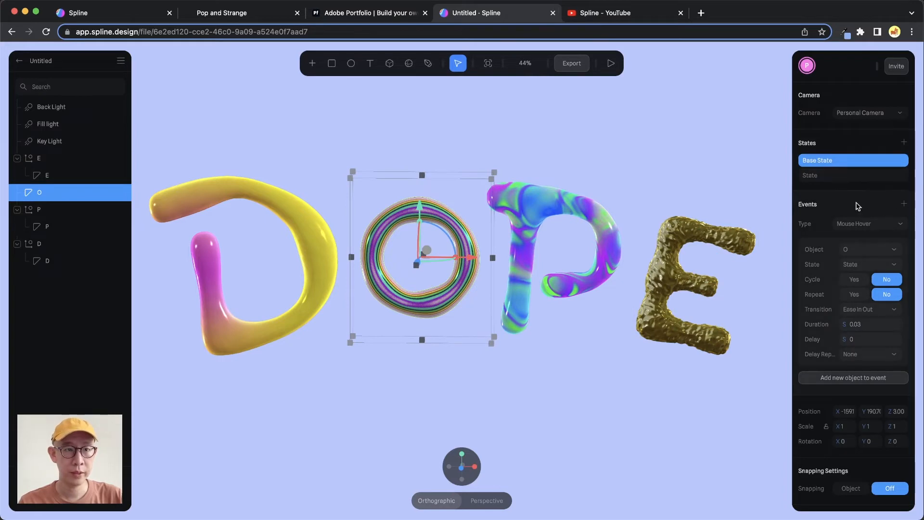
left_click(903, 205)
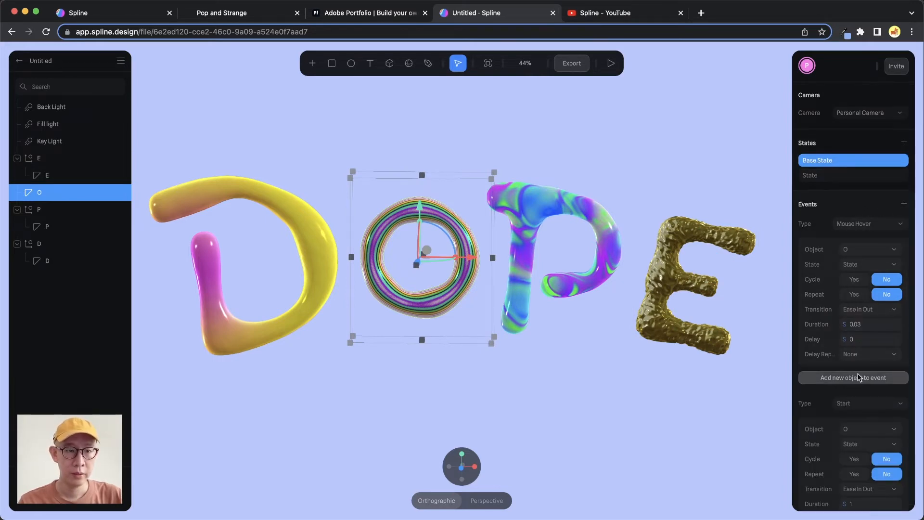
scroll(859, 344, "down", 3)
left_click(863, 320)
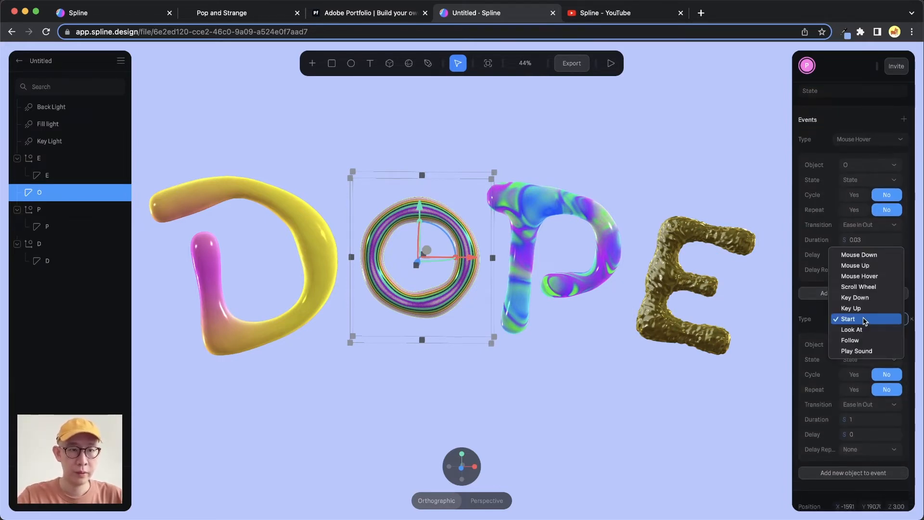
left_click(868, 327)
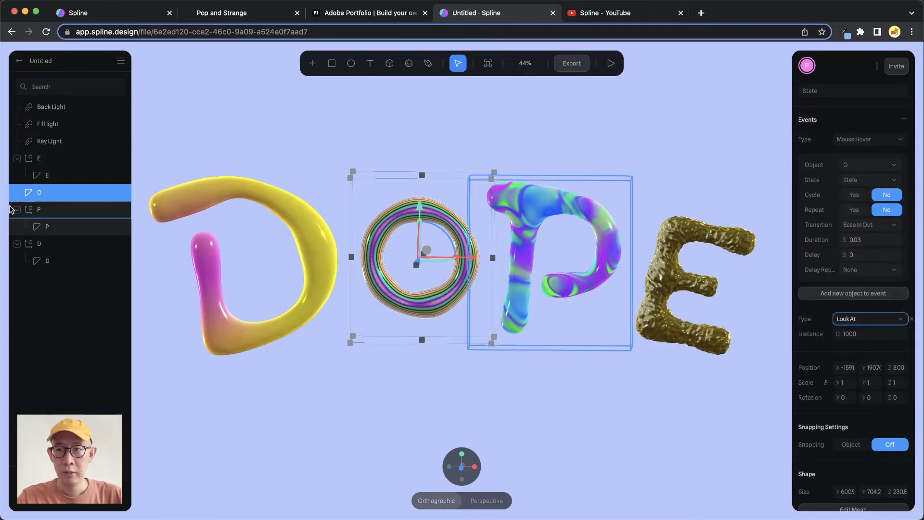
- Add a Look At event to the parent group P
left_click(54, 209)
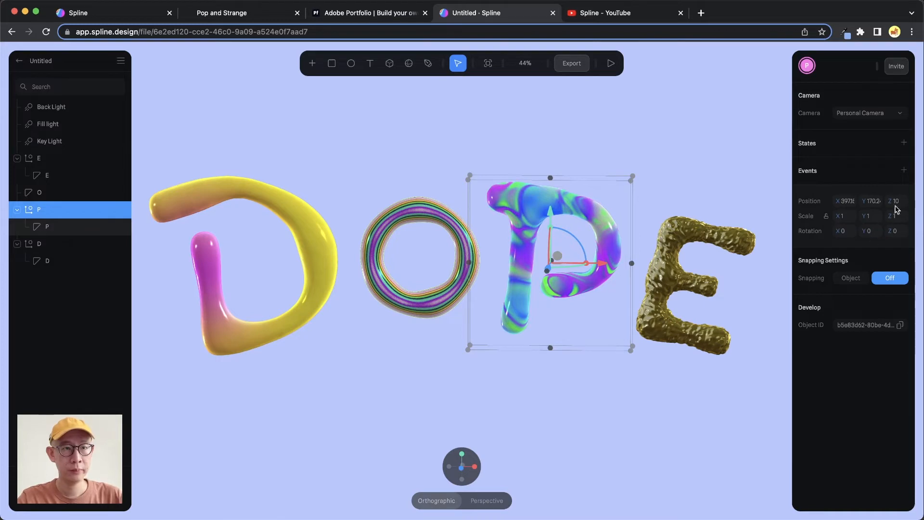
left_click(904, 170)
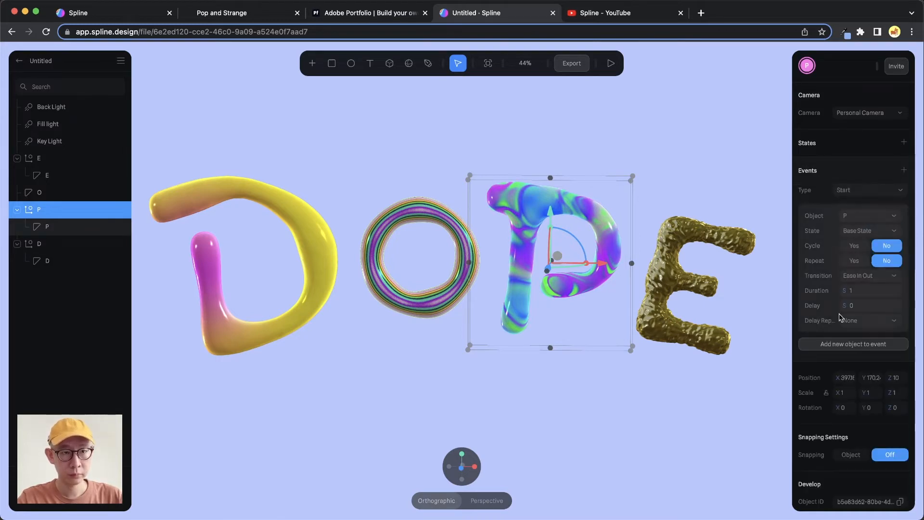
left_click(868, 190)
left_click(870, 200)
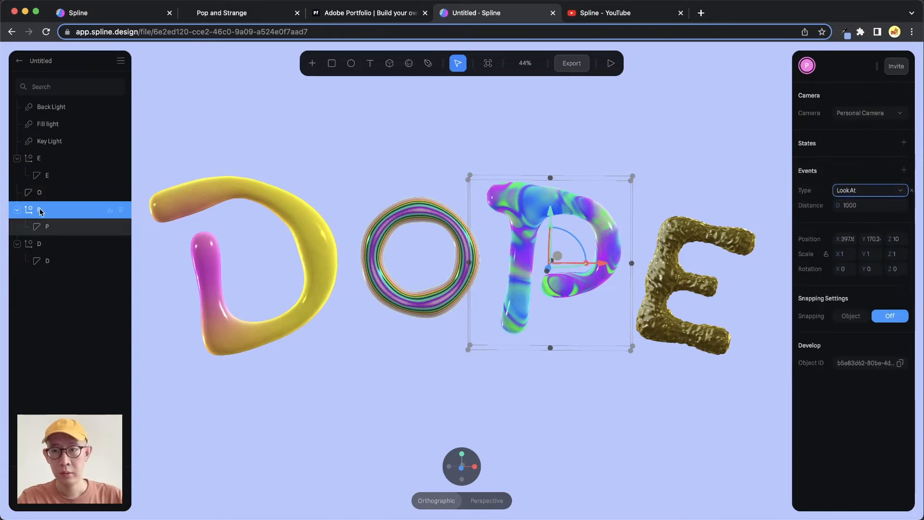
- Add a Look At event to the parent group D and preview the interactive DOPE lettering
left_click(49, 244)
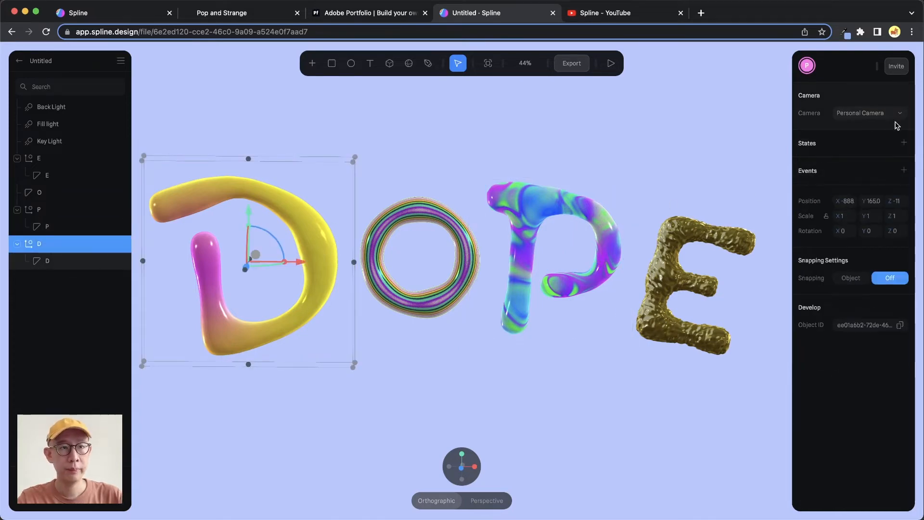
left_click(904, 171)
left_click(871, 190)
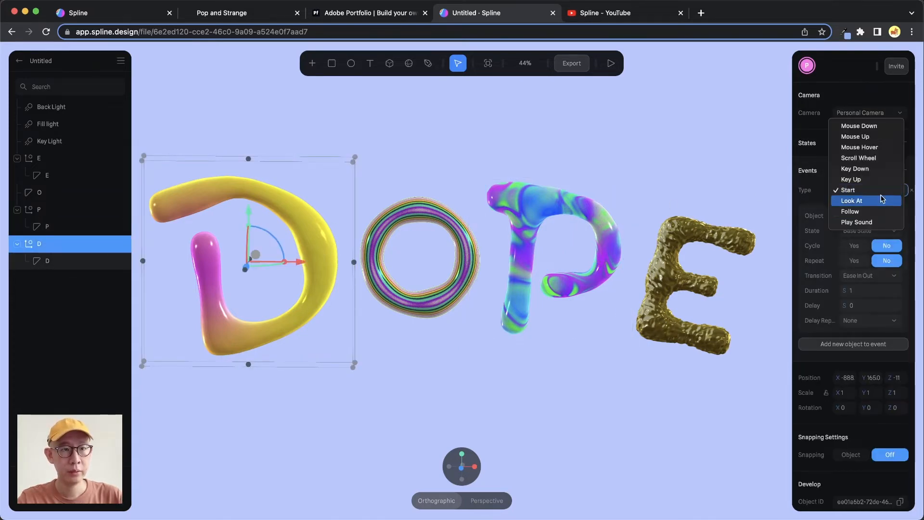
left_click(876, 201)
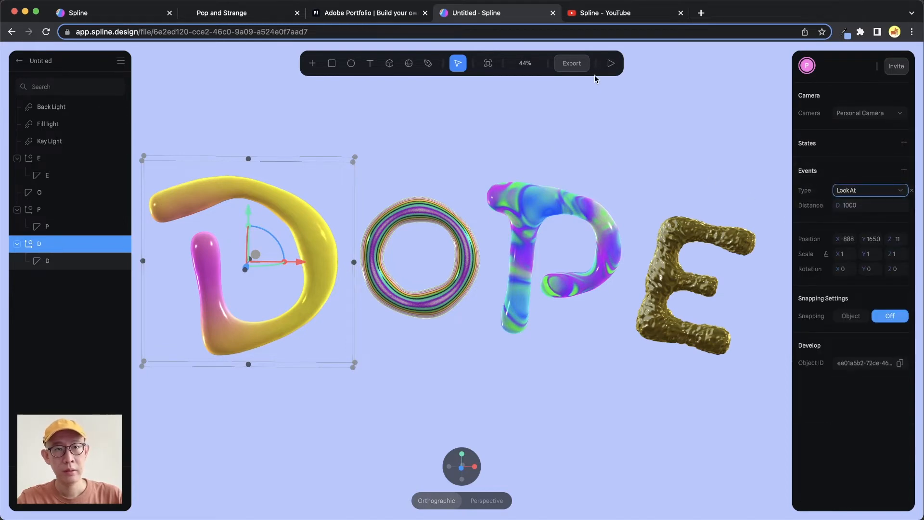
left_click(610, 63)
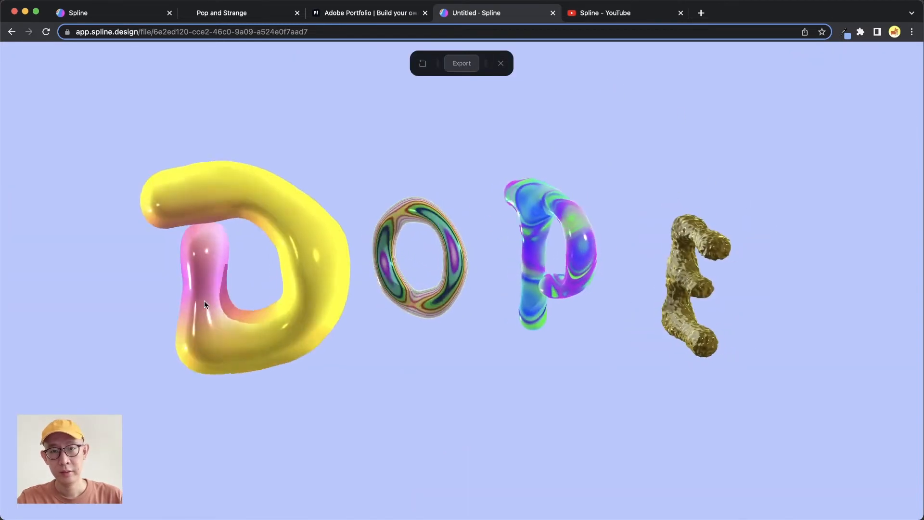
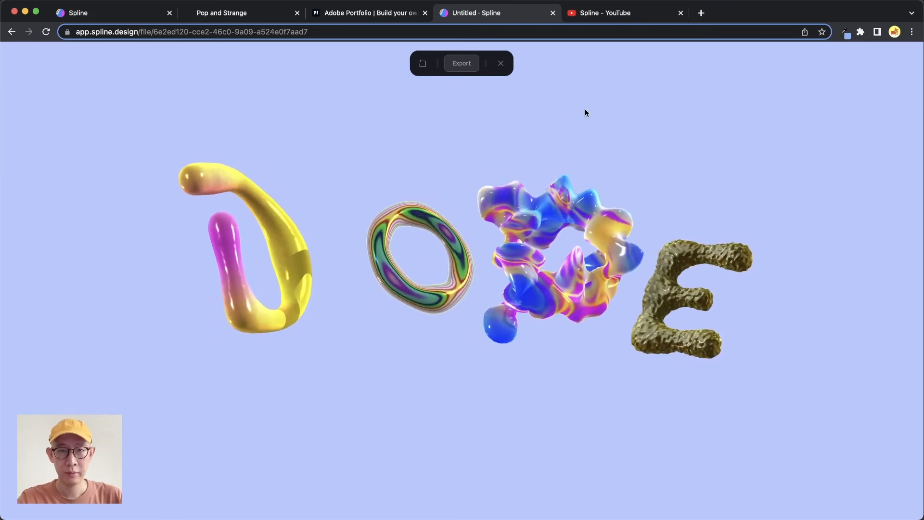
- Leave the preview and add an event to the letter D shape with its type set to Play Sound
key("Escape")
left_click(262, 15)
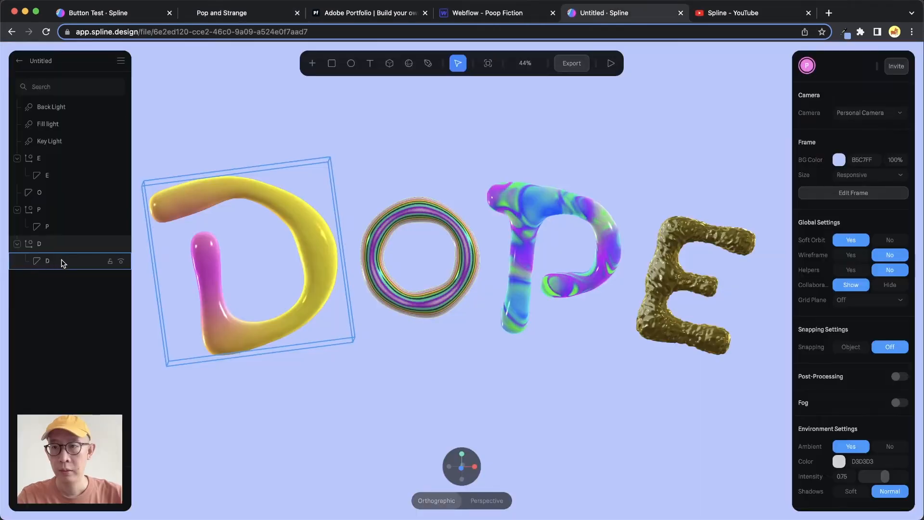
left_click(62, 262)
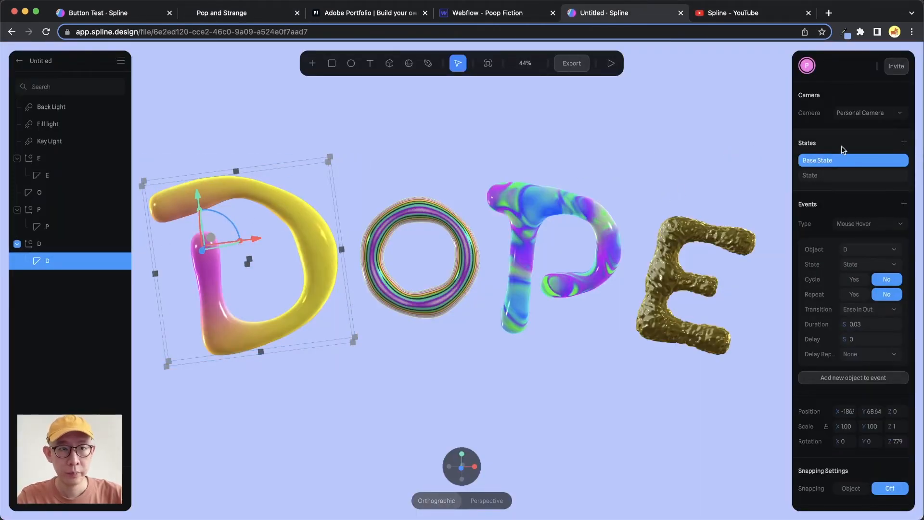
left_click(904, 204)
scroll(879, 221, "down", 5)
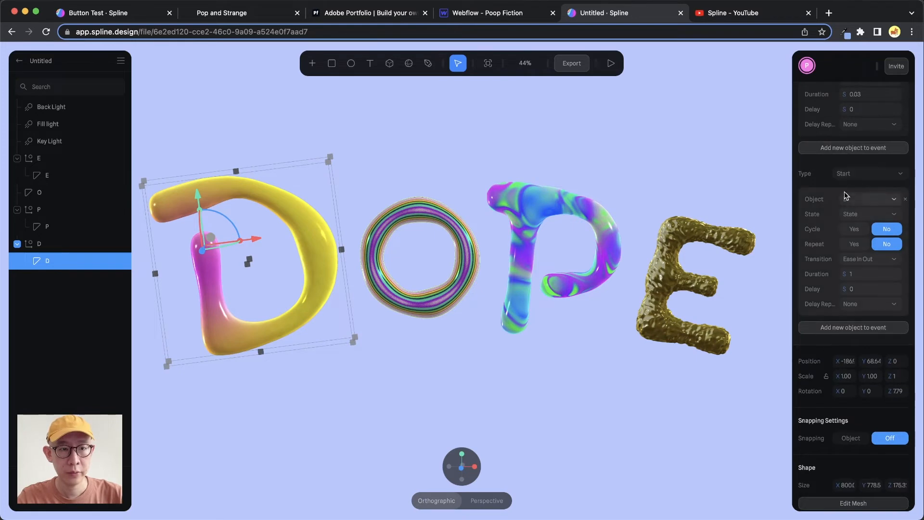
scroll(866, 178, "down", 2)
scroll(868, 183, "up", 2)
left_click(872, 170)
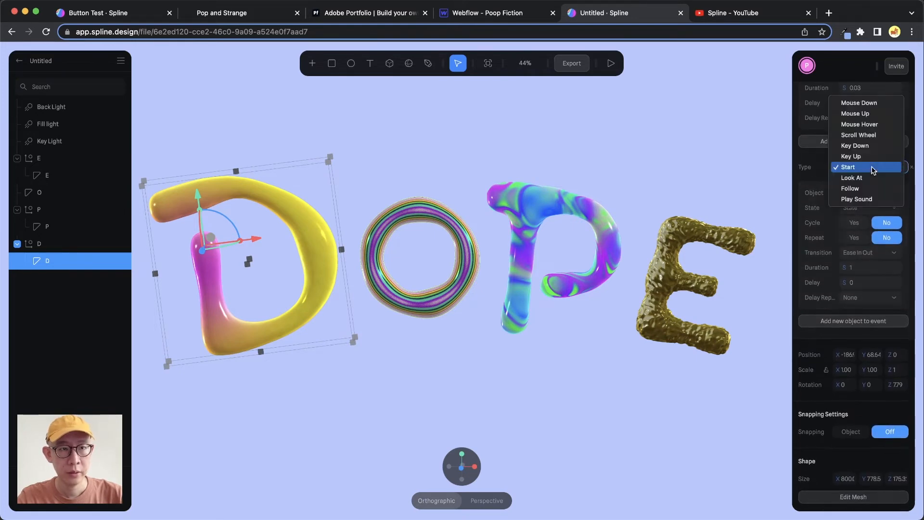
left_click(877, 199)
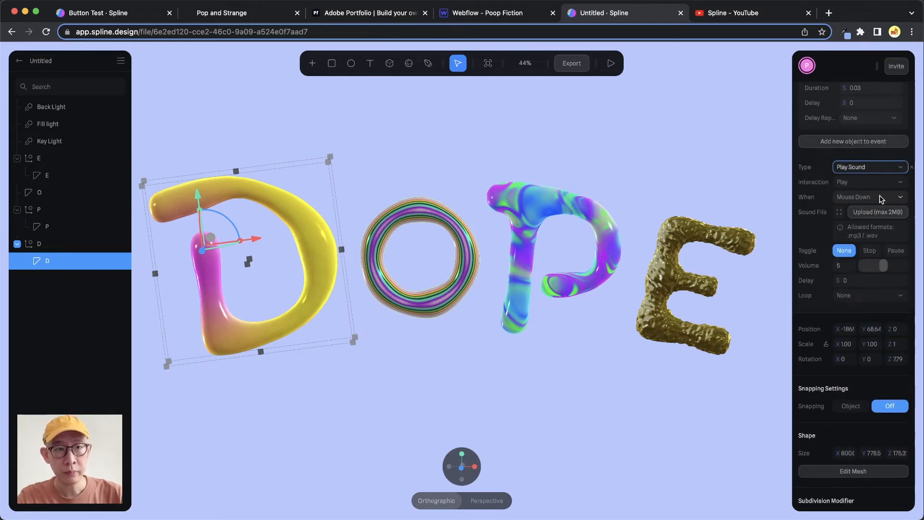
- Review the sound event's trigger options, keeping Mouse Down, and audition the Jump sound from the built-in library
left_click(882, 199)
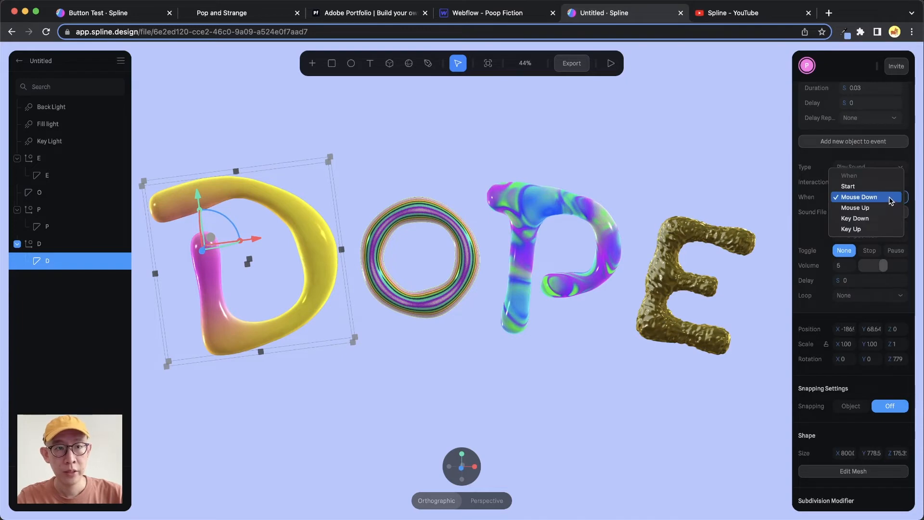
left_click(893, 197)
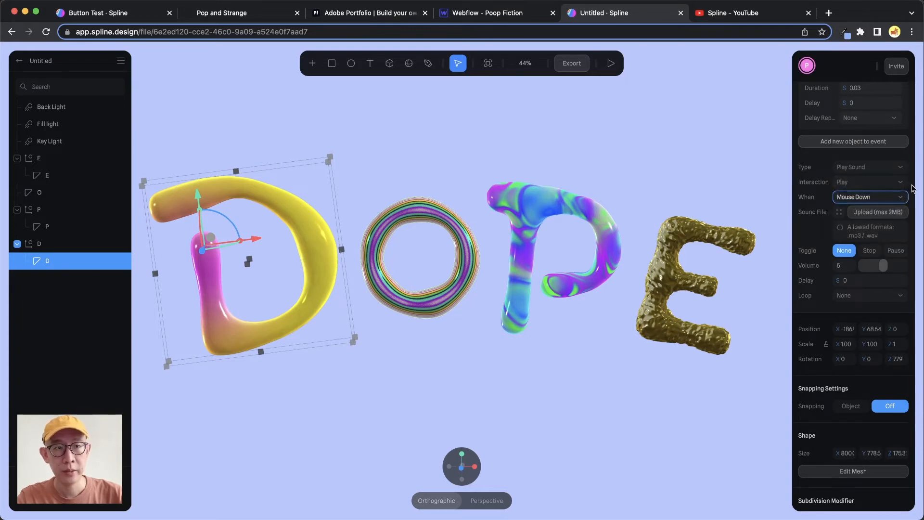
left_click(900, 197)
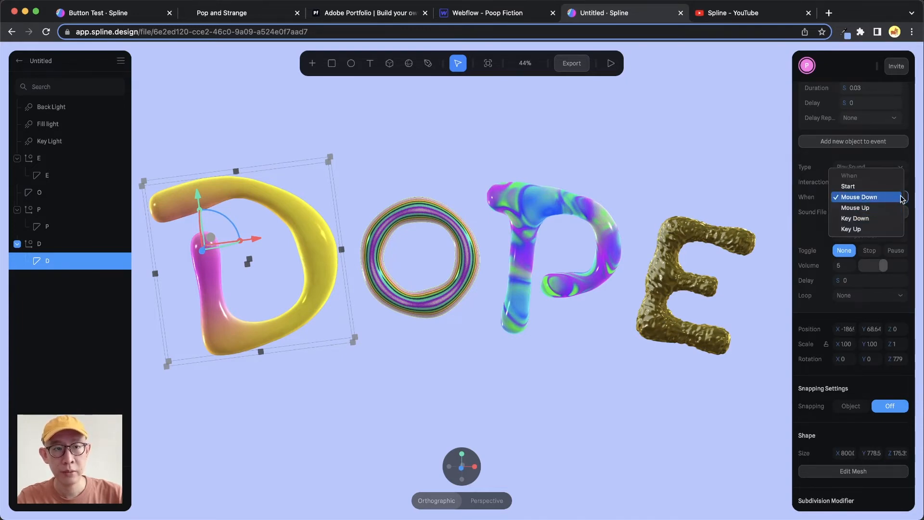
left_click(913, 187)
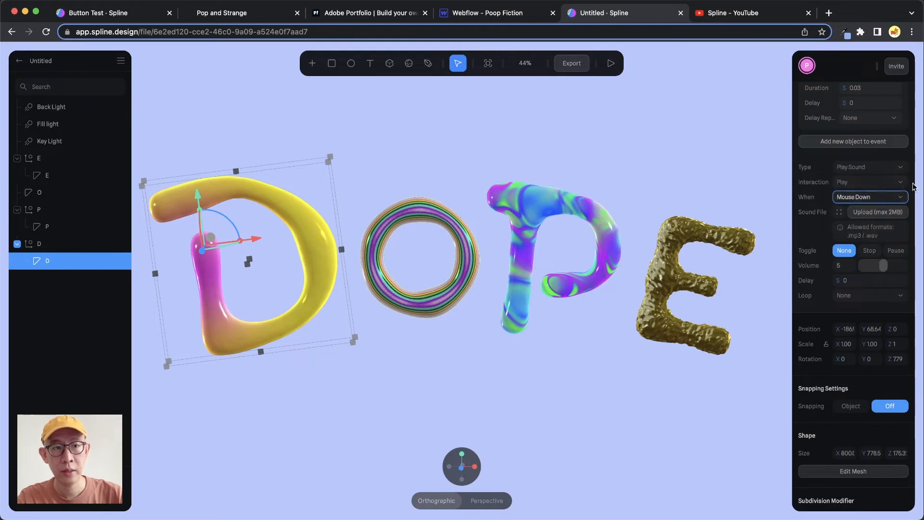
left_click(839, 212)
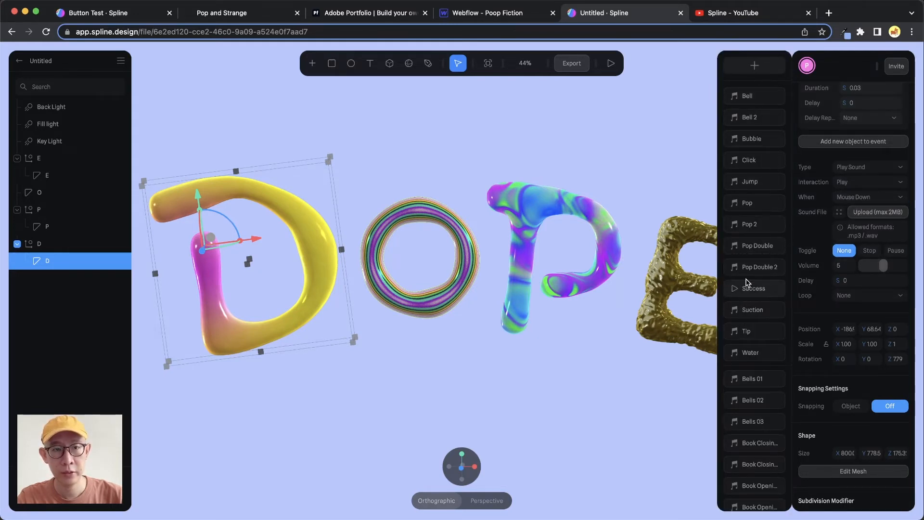
left_click(735, 183)
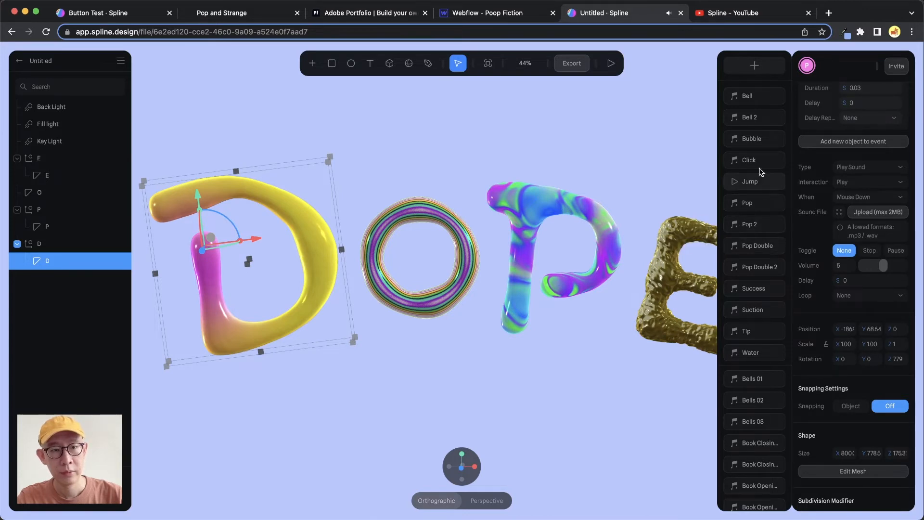
- Listen to Blob.mp3 in the Sfx Cut folder and upload it as the sound file for letter D's event
left_click(877, 213)
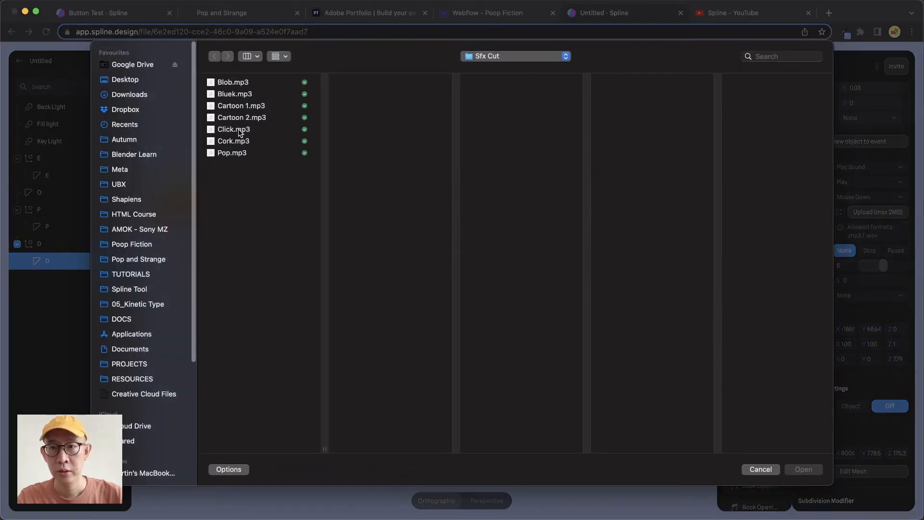
left_click(258, 83)
key("space")
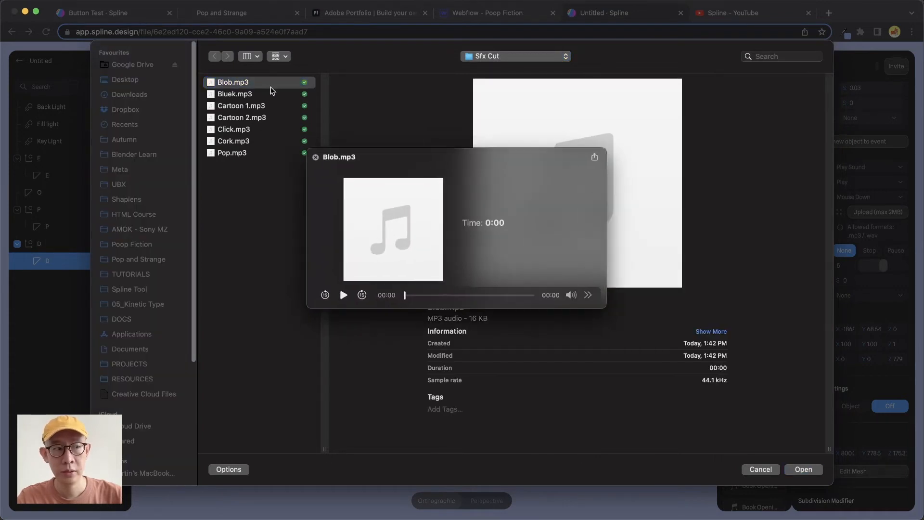
key("space")
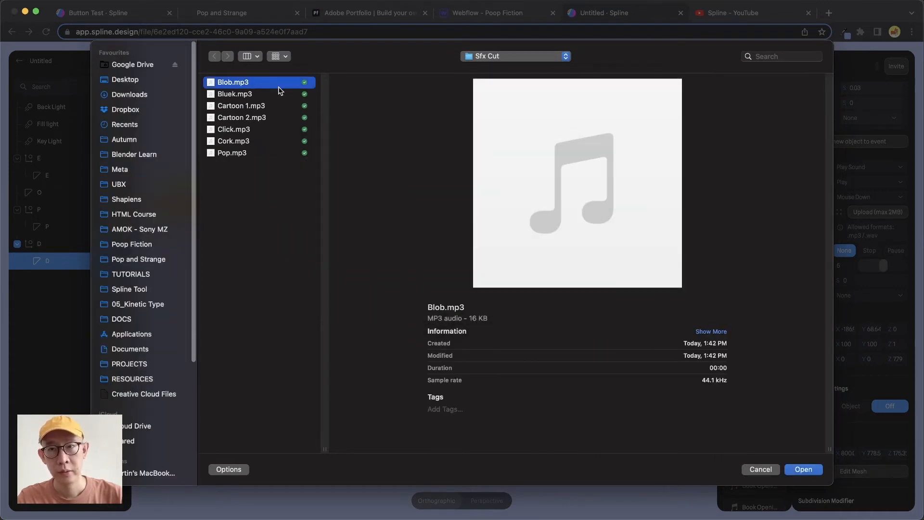
left_click(802, 469)
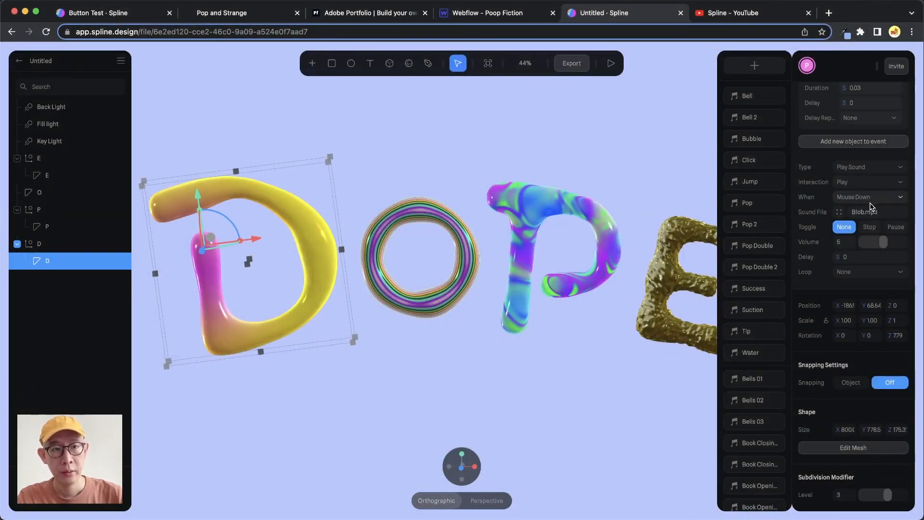
mouse_move(870, 244)
left_mouse_down()
mouse_move(895, 243)
mouse_move(887, 244)
left_mouse_up()
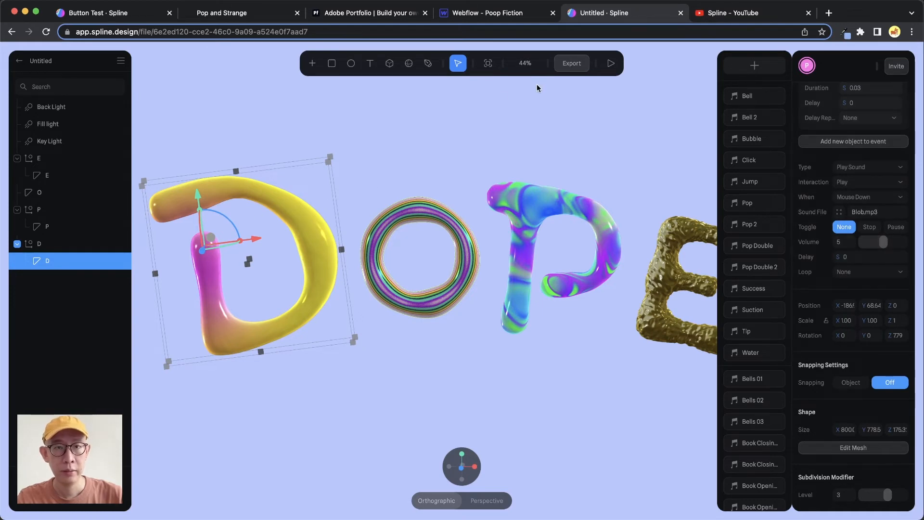
- Preview the scene to test letter D's sound, return to editing to clear the selection, and restart the preview
left_click(612, 65)
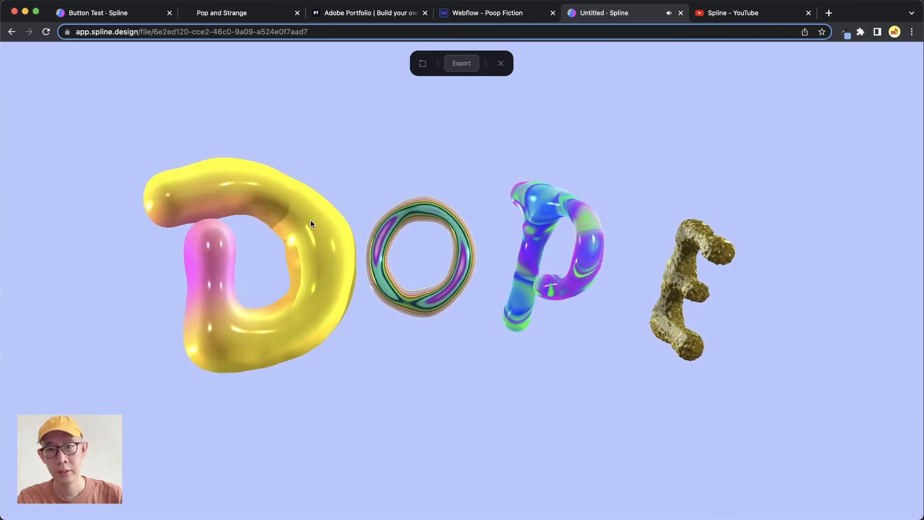
left_click(500, 64)
left_click(612, 321)
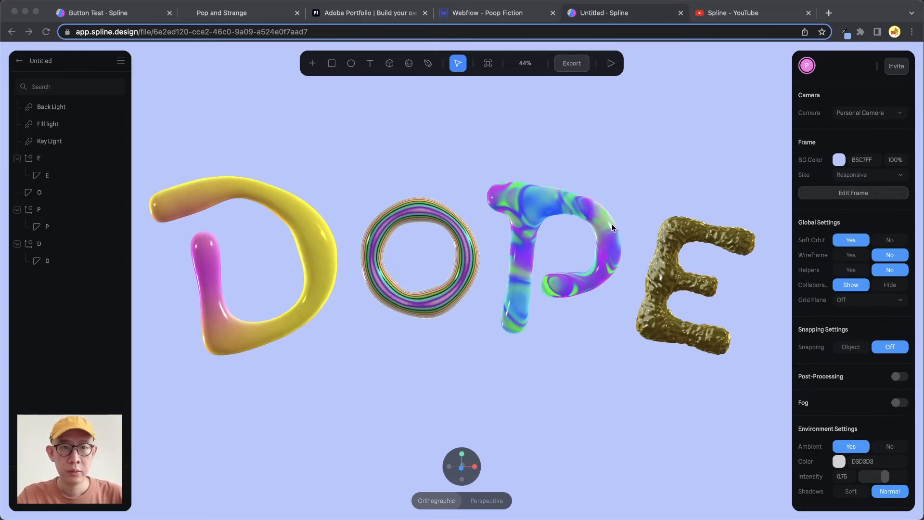
left_click(611, 63)
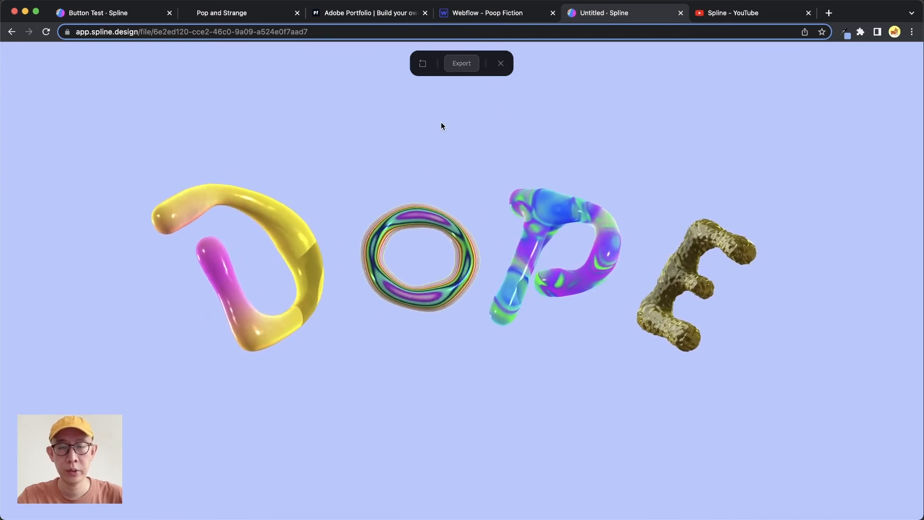
- Check the export play settings, and test how the DOPE lettering orbits and zooms in the preview
left_click(463, 66)
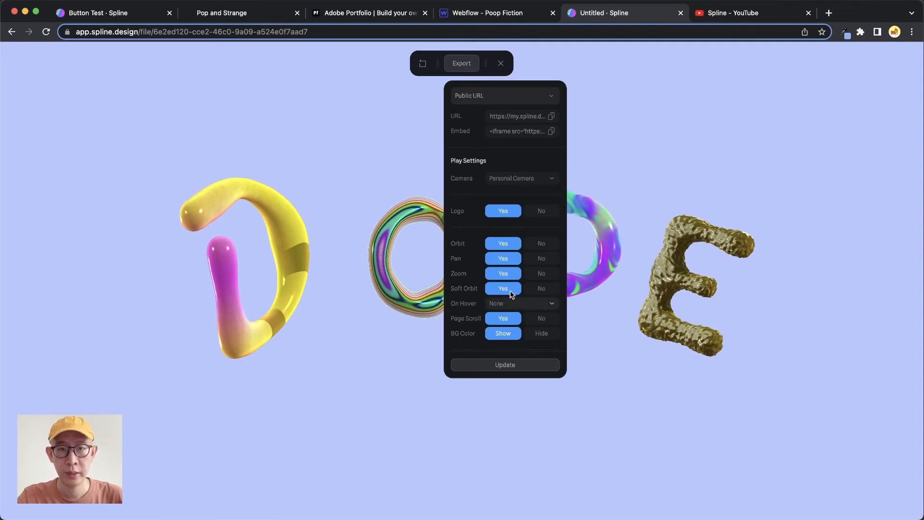
left_click(564, 66)
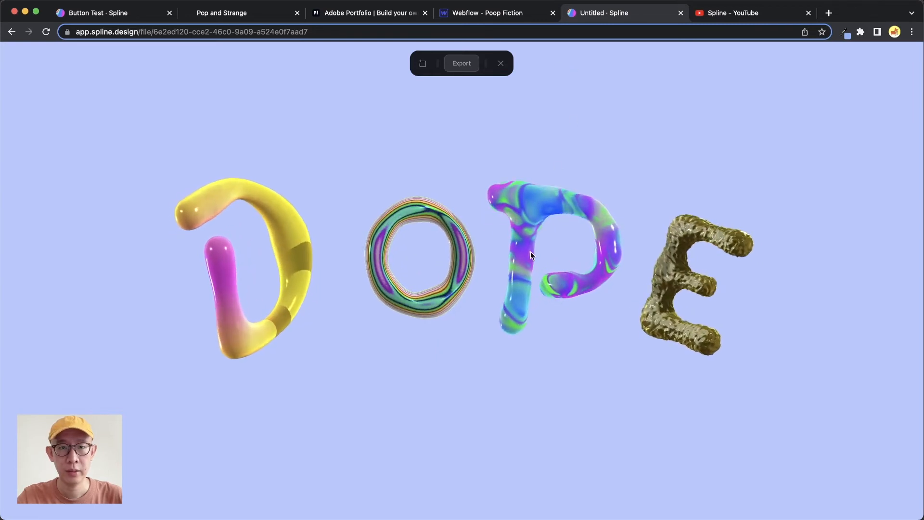
left_click_drag(531, 255, 504, 374)
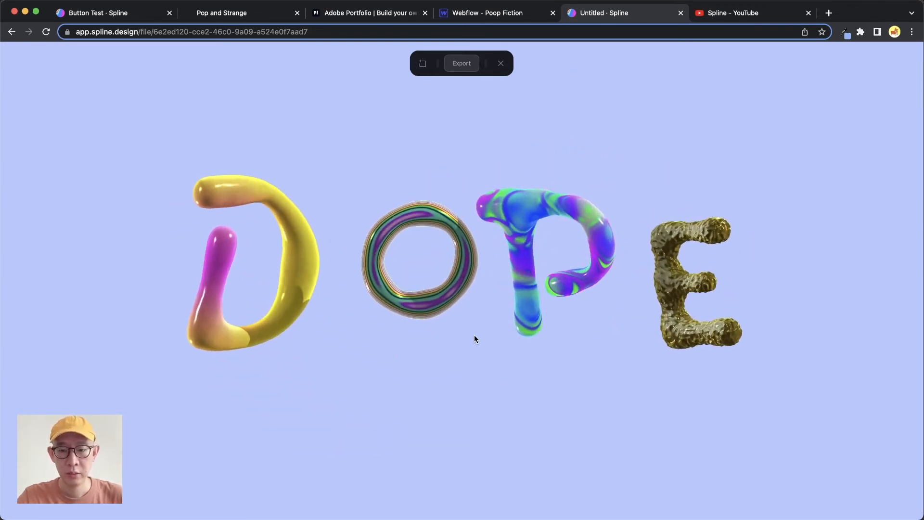
scroll(474, 336, "up", 8)
scroll(481, 332, "down", 10)
scroll(484, 332, "up", 10)
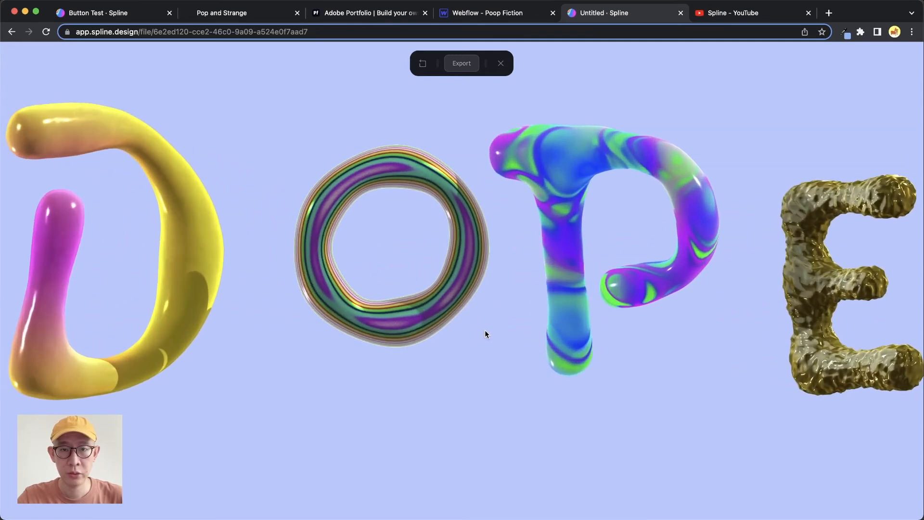
scroll(484, 330, "down", 10)
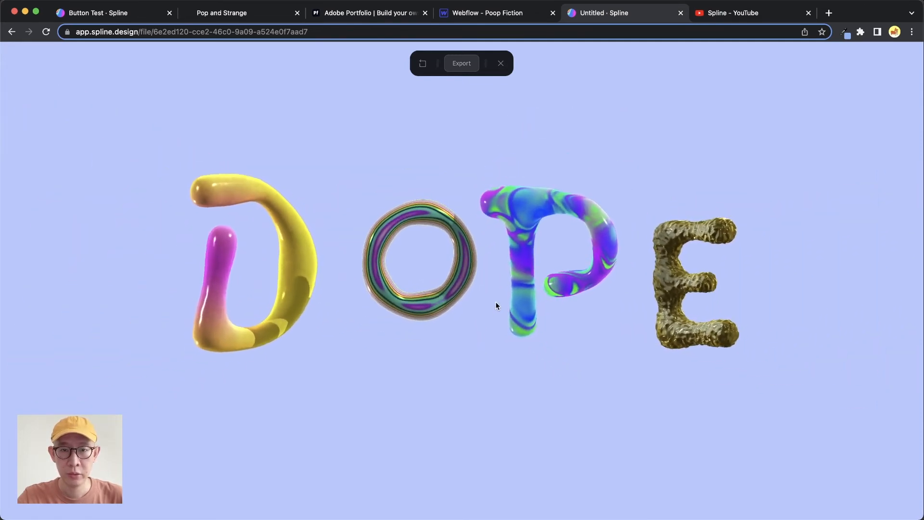
mouse_move(496, 302)
right_mouse_down()
mouse_move(383, 313)
mouse_move(669, 324)
mouse_move(404, 317)
mouse_move(484, 310)
right_mouse_up()
left_click_drag(484, 310, 477, 264)
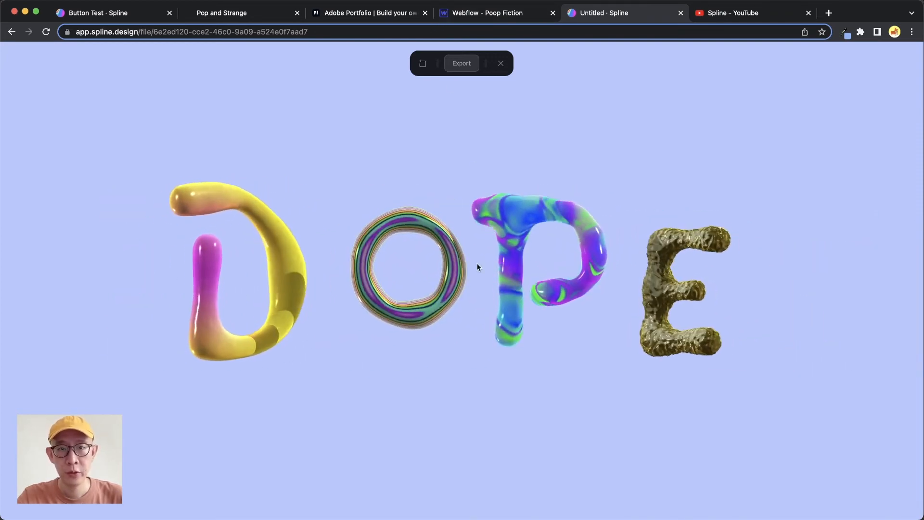
- Set Pan and Zoom to No in the Public URL play settings and copy the scene's embed code
left_click(465, 64)
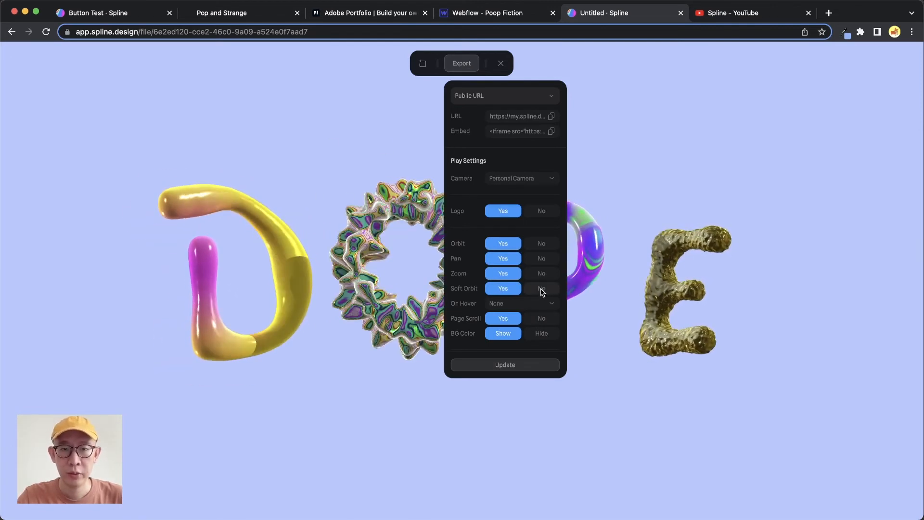
left_click(539, 259)
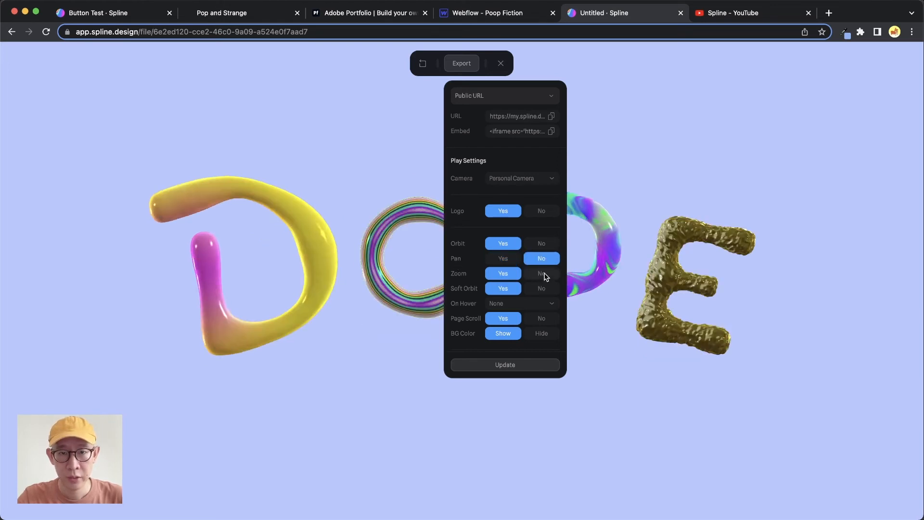
left_click(544, 276)
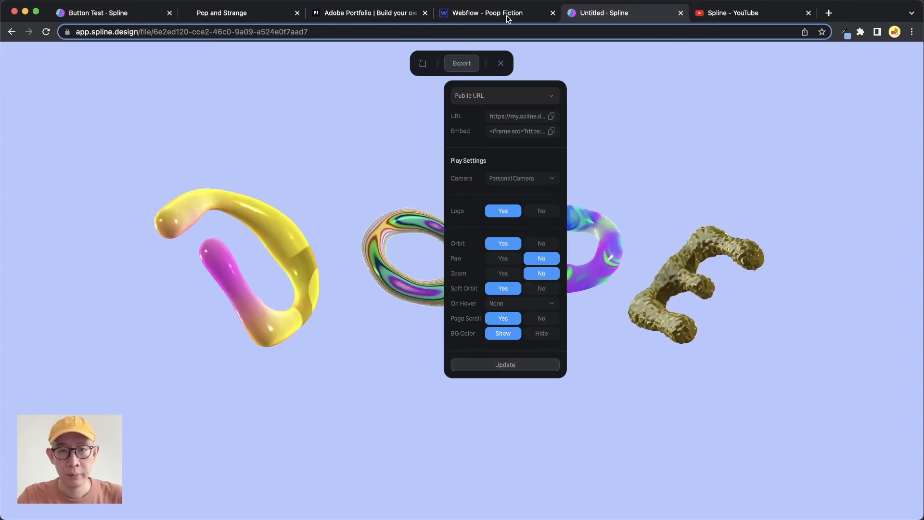
left_click(608, 78)
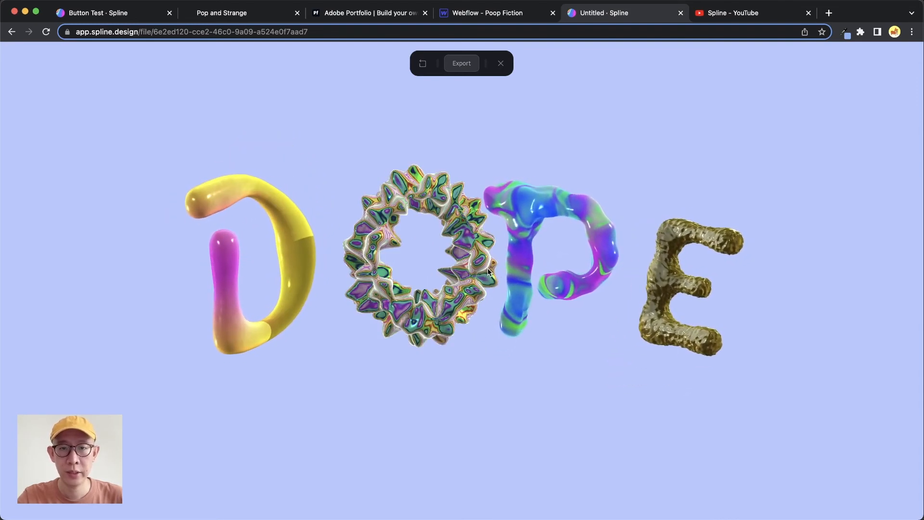
left_click(462, 65)
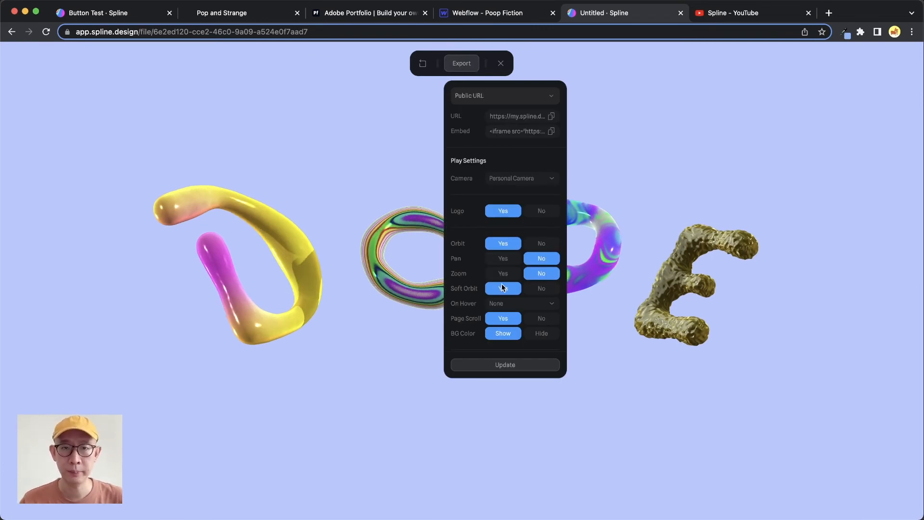
left_click(550, 131)
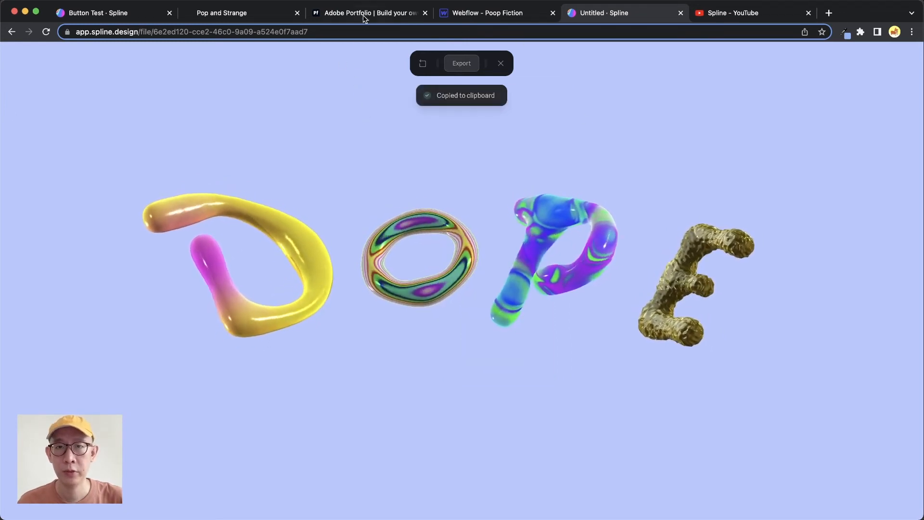
- Switch to Adobe Portfolio and create a new site from the Centered - Light theme among the Welcome Page designs
left_click(380, 15)
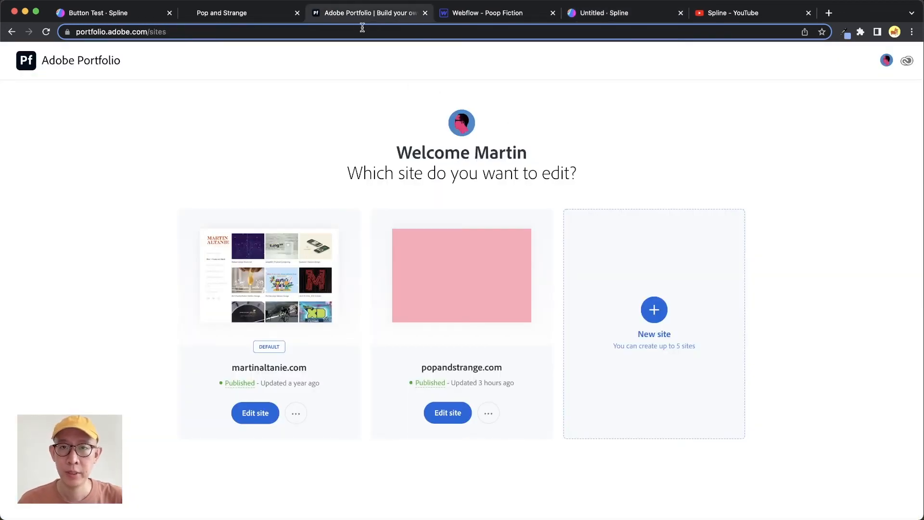
left_click(654, 310)
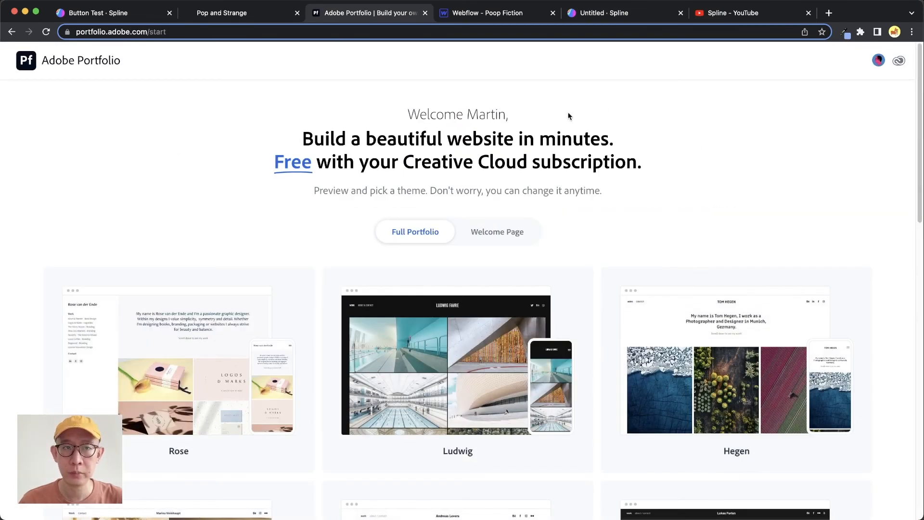
left_click(502, 237)
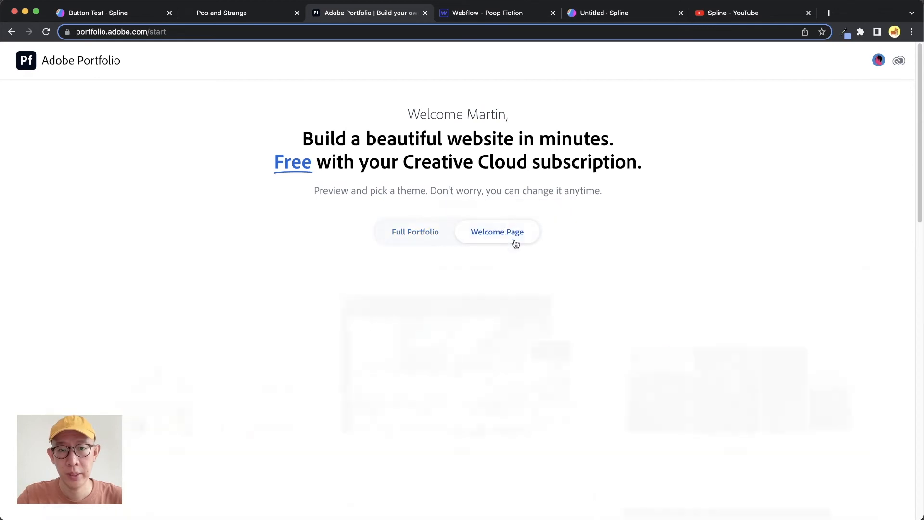
scroll(448, 255, "down", 5)
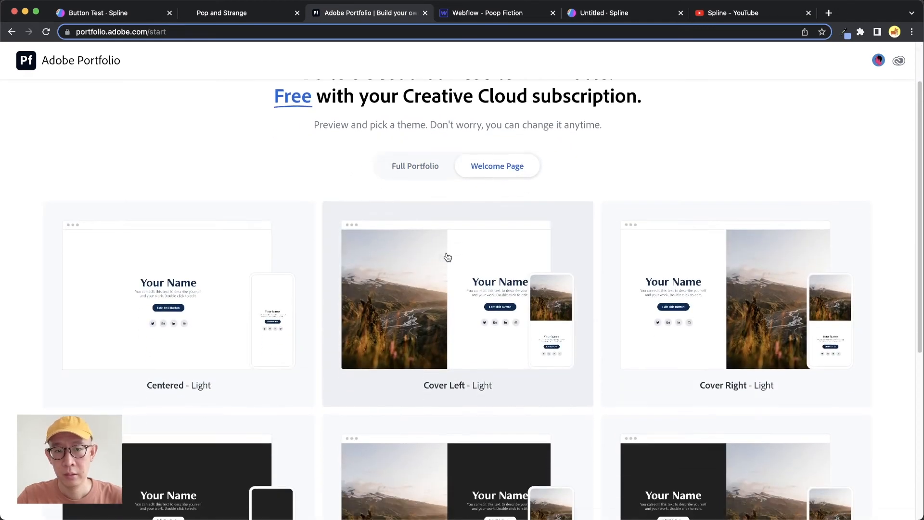
scroll(399, 268, "up", 3)
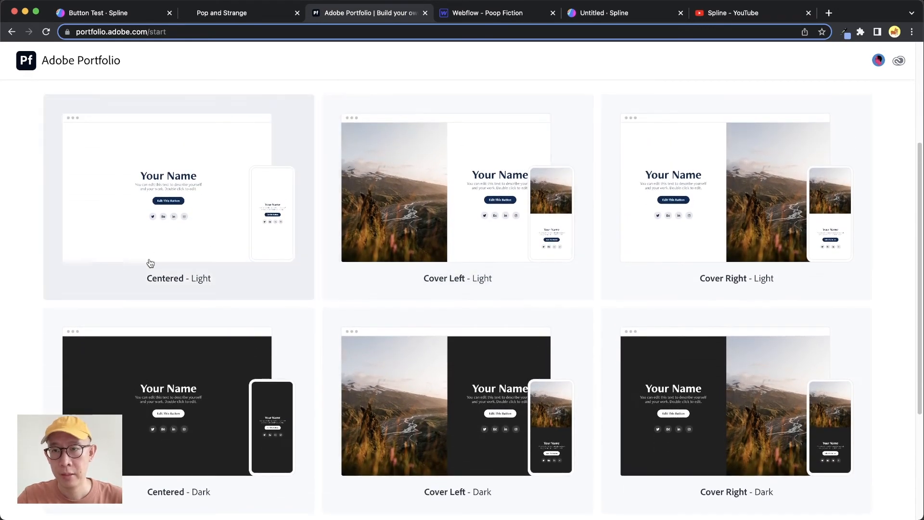
scroll(212, 267, "down", 5)
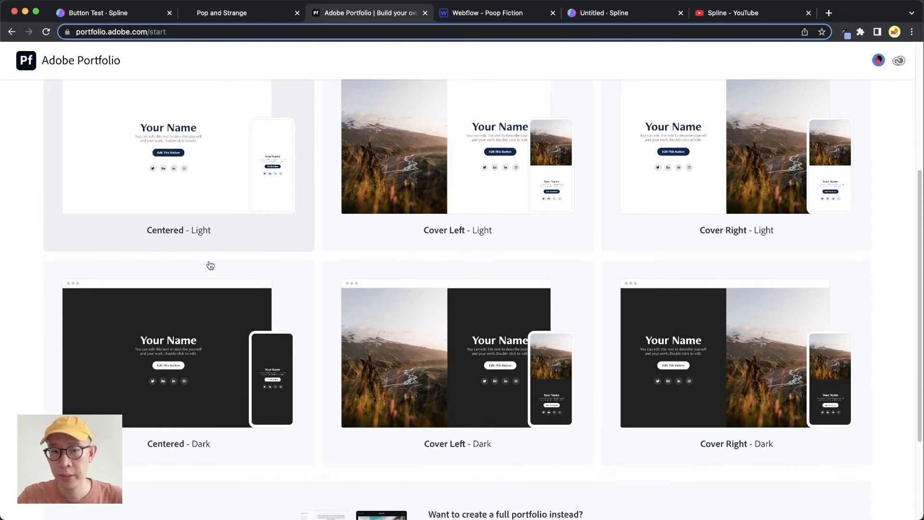
scroll(208, 264, "up", 4)
scroll(216, 243, "up", 1)
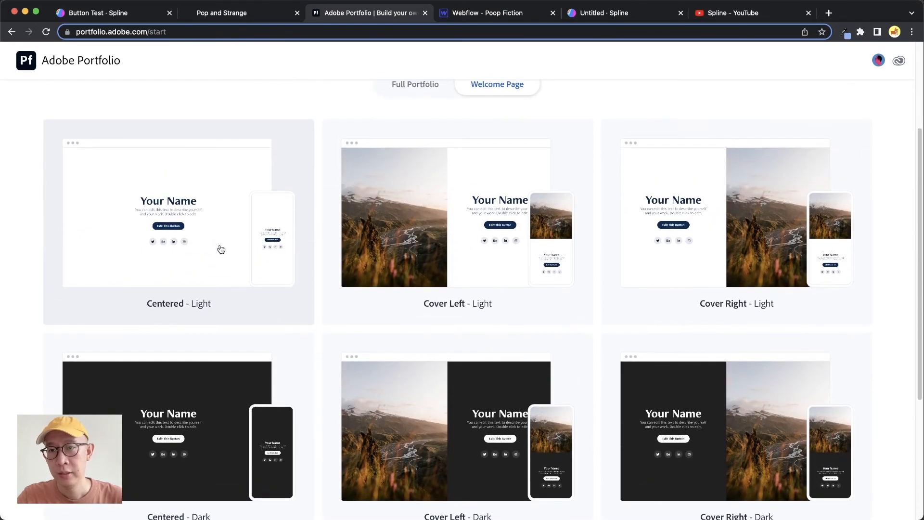
left_click(244, 307)
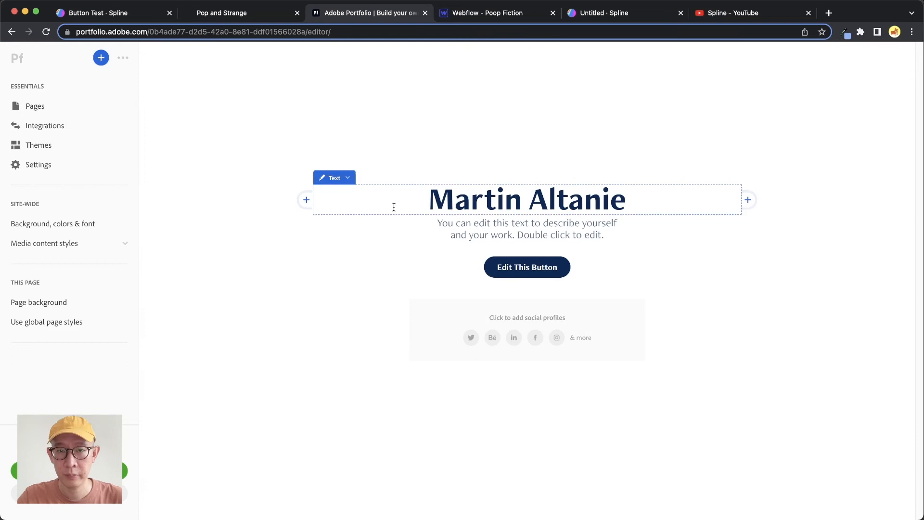
- Delete the name heading and the description text below it from the new welcome page
left_click(347, 178)
left_click(360, 245)
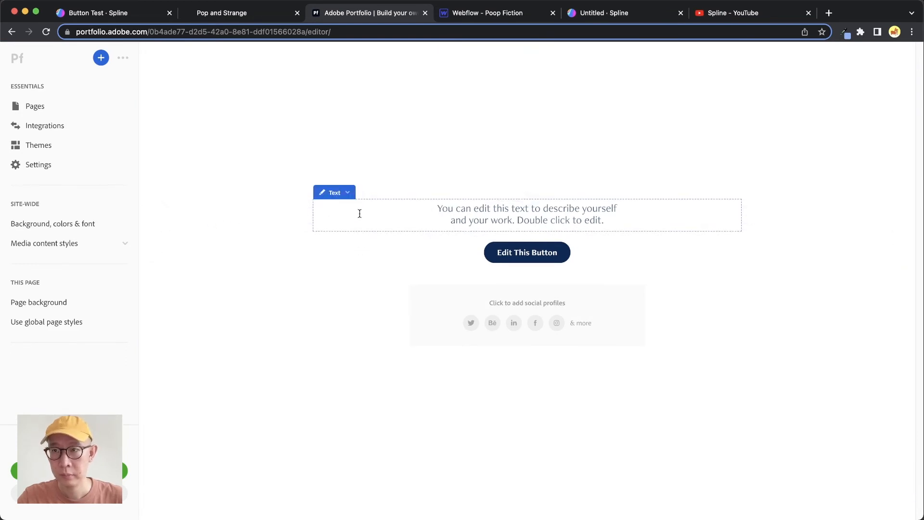
left_click(349, 193)
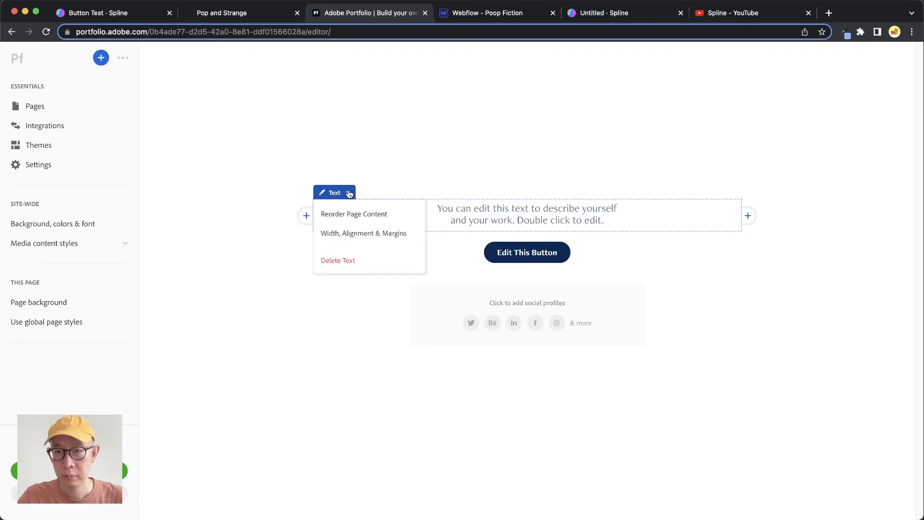
left_click(360, 262)
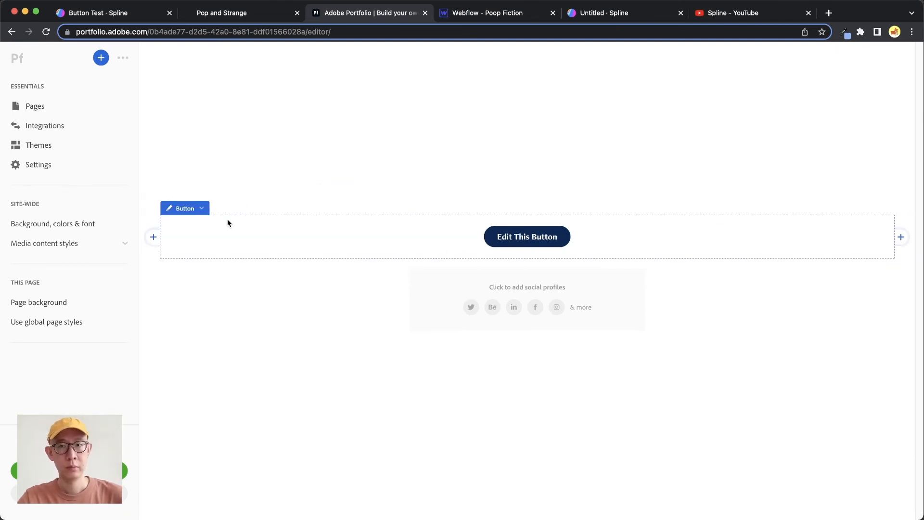
- Delete the placeholder button and the social icons block from the page
left_click(204, 214)
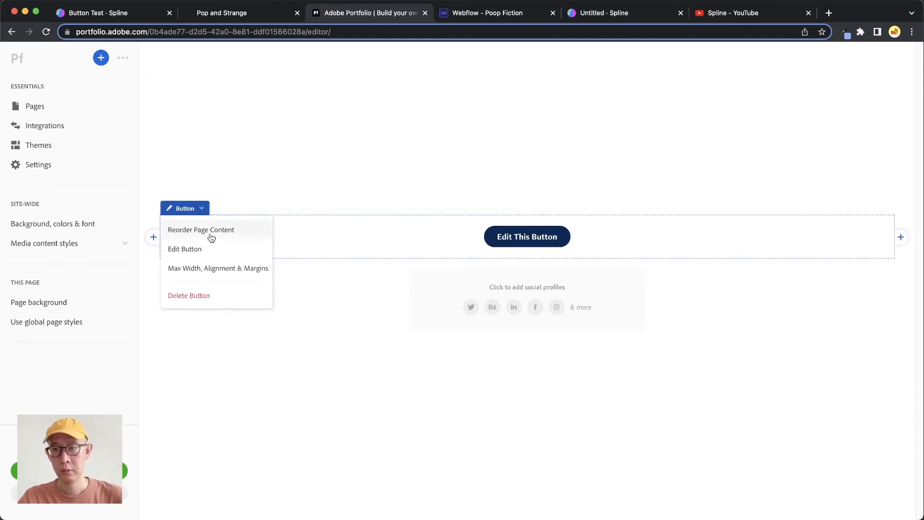
left_click(206, 295)
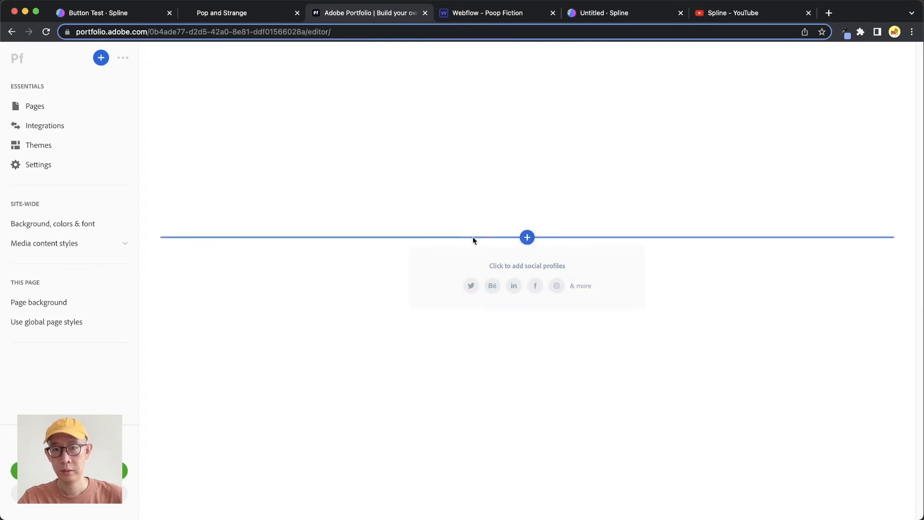
left_click(464, 242)
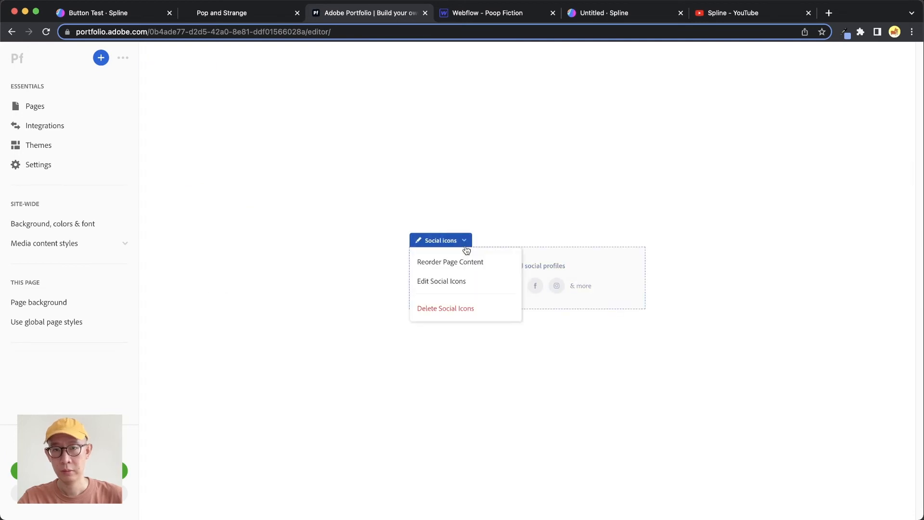
left_click(470, 307)
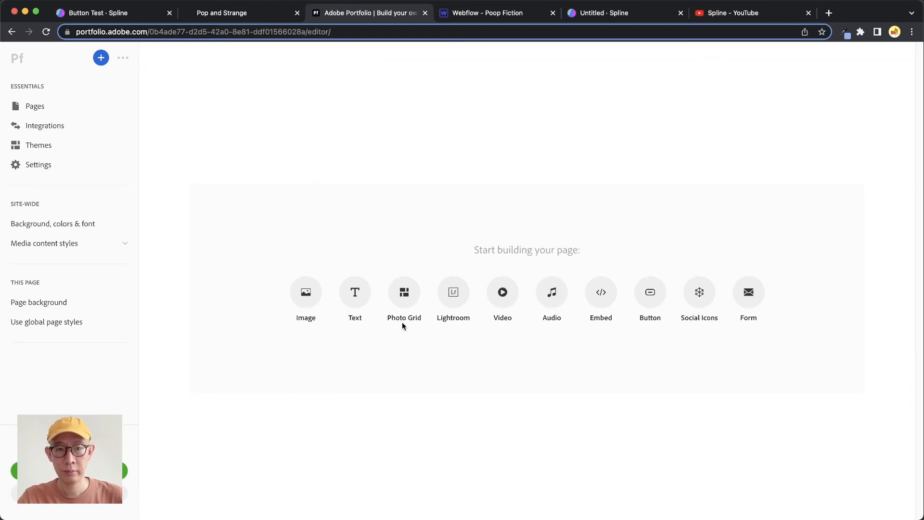
- Add an Embed block to the empty page, paste the copied Spline iframe code into it and save the embed
left_click(601, 292)
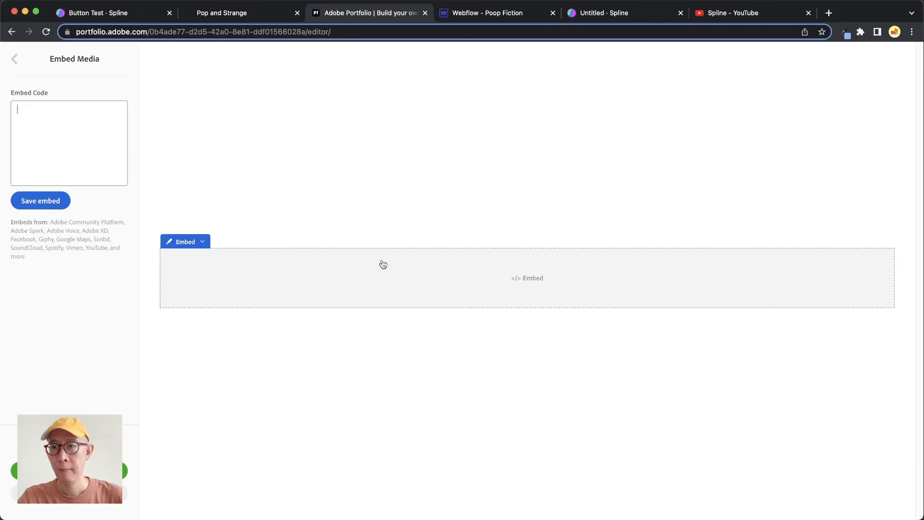
left_click(30, 112)
type("<iframe src='https://my.spline.design/untitled-8e5beee8ba487dcc86941111ed7e3287/' frameborder='0' width='100%' height='100%'></iframe>")
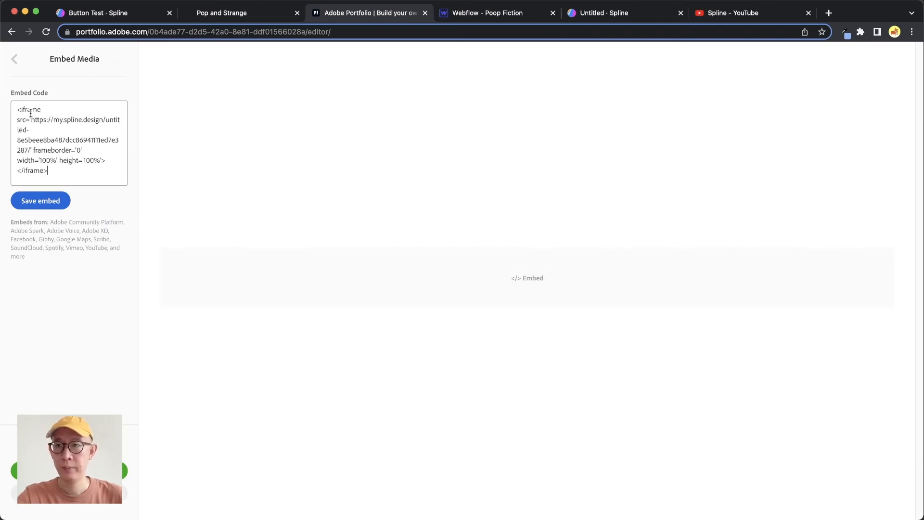
left_click(49, 201)
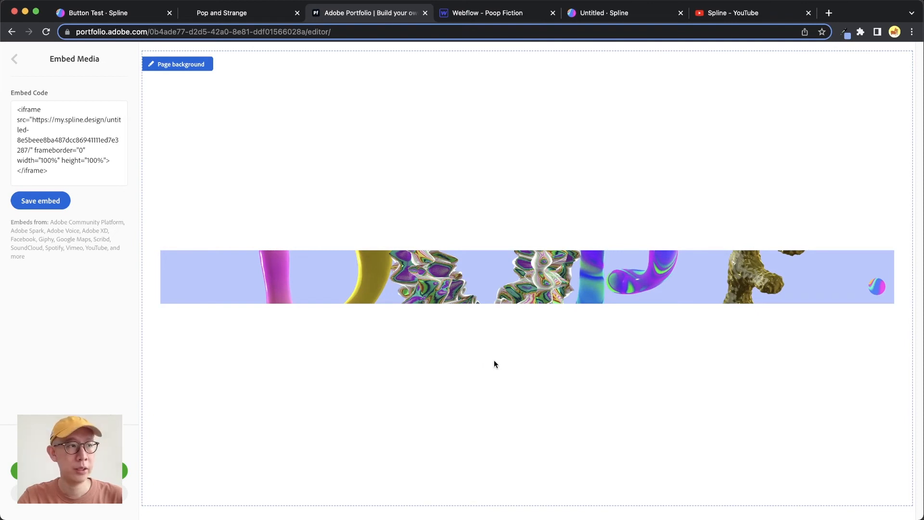
- Insert width="100%" and height="100%" before the src attribute in the iframe embed code and save the embed
left_click(48, 110)
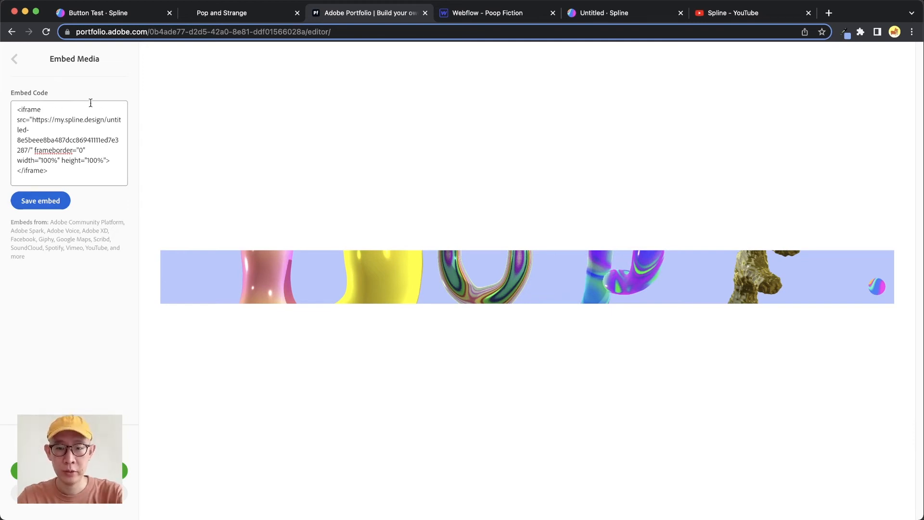
type("width")
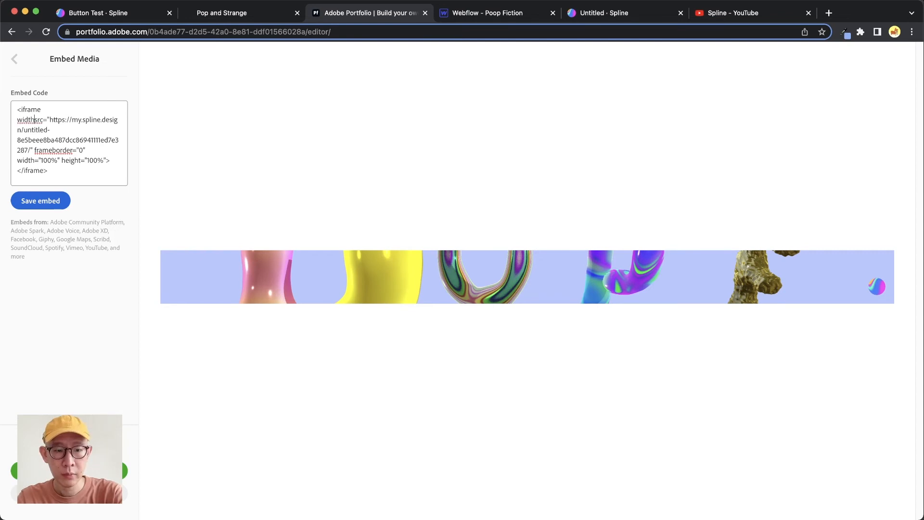
type("=")
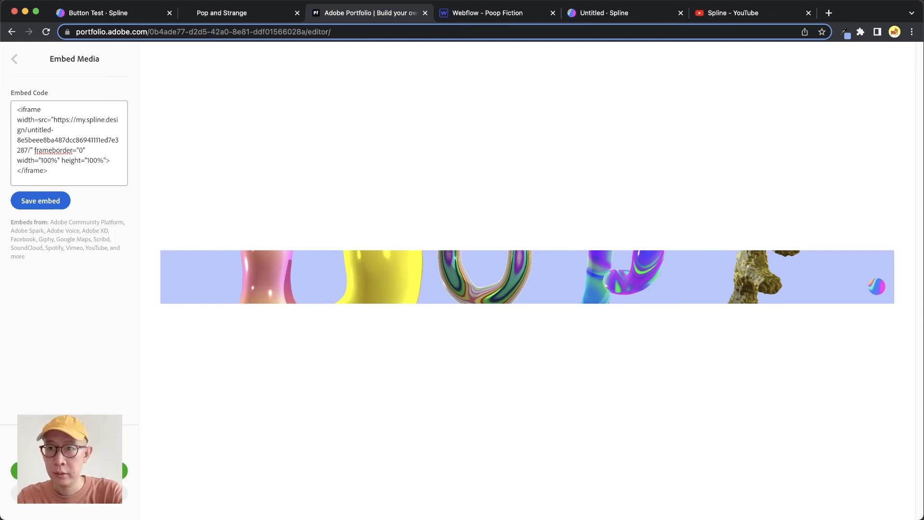
type("\"")
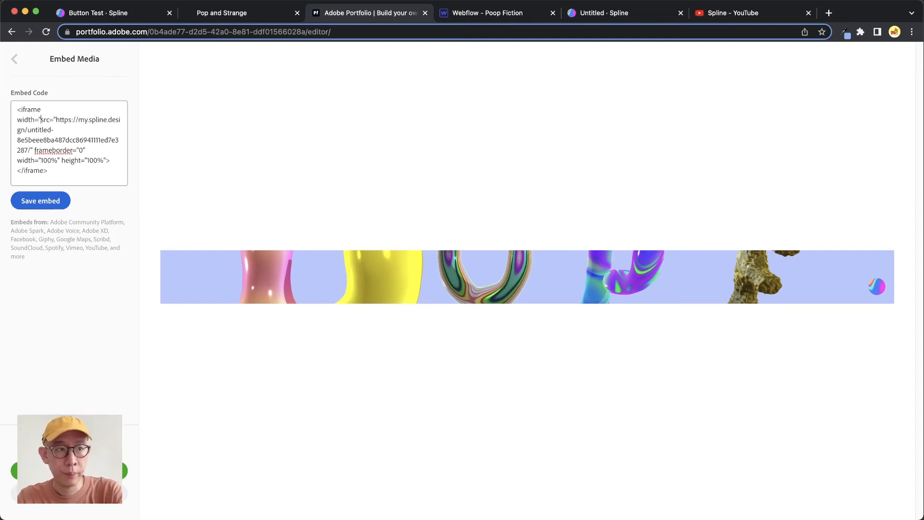
type("100%")
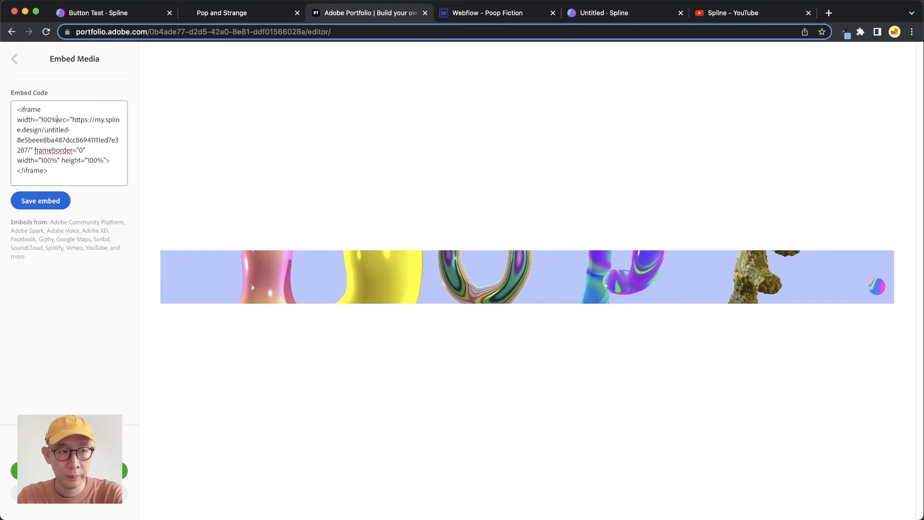
type("\"")
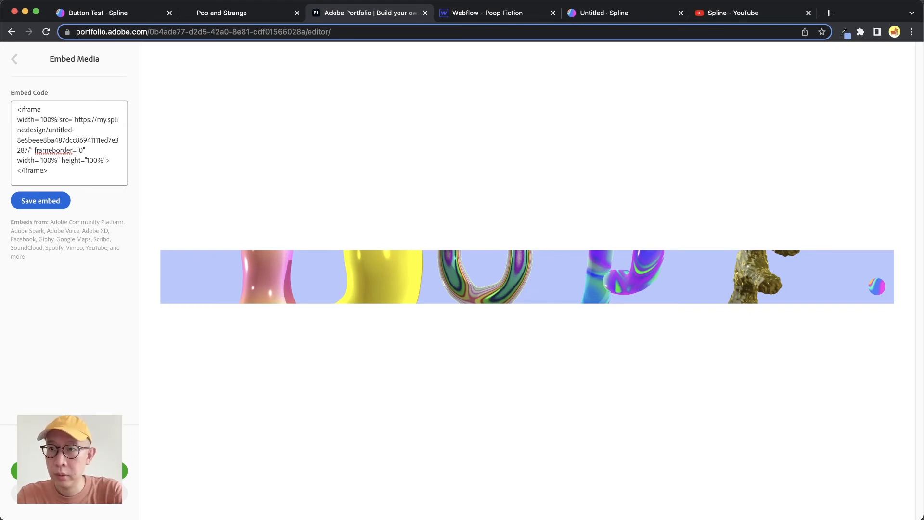
type(" height")
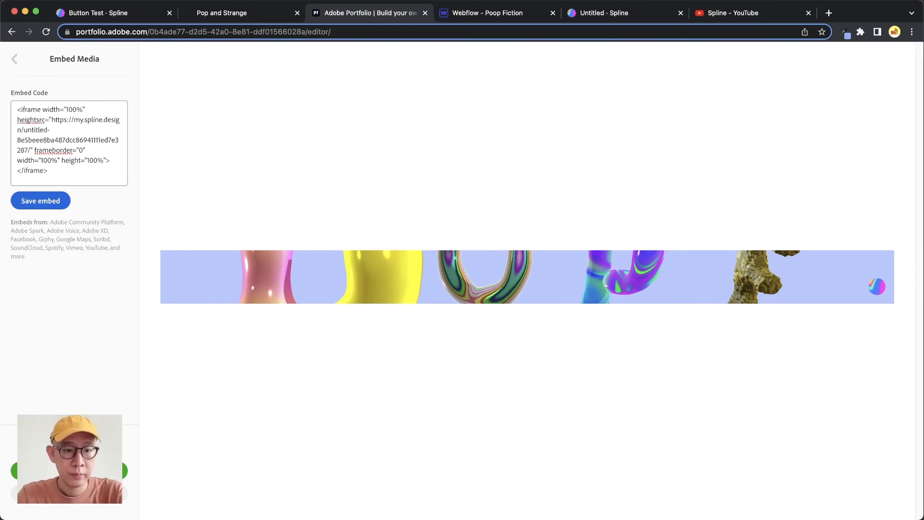
type("=")
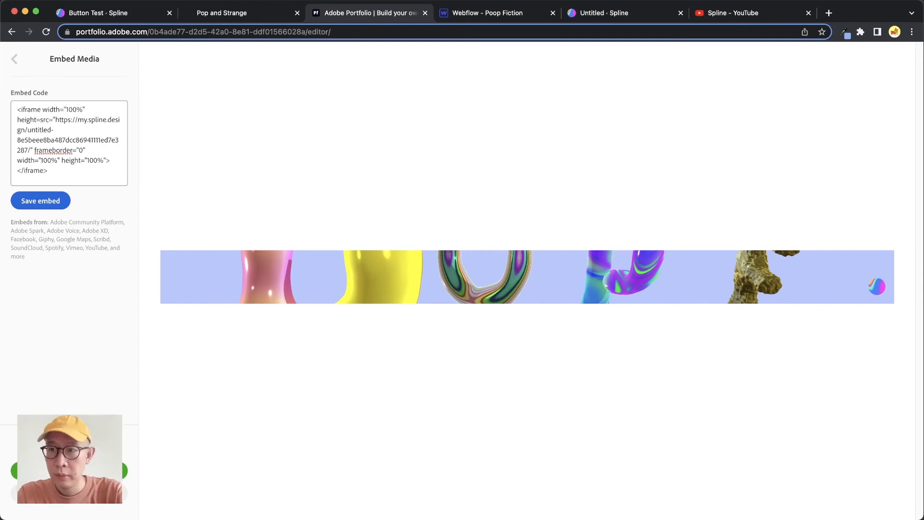
type("\"")
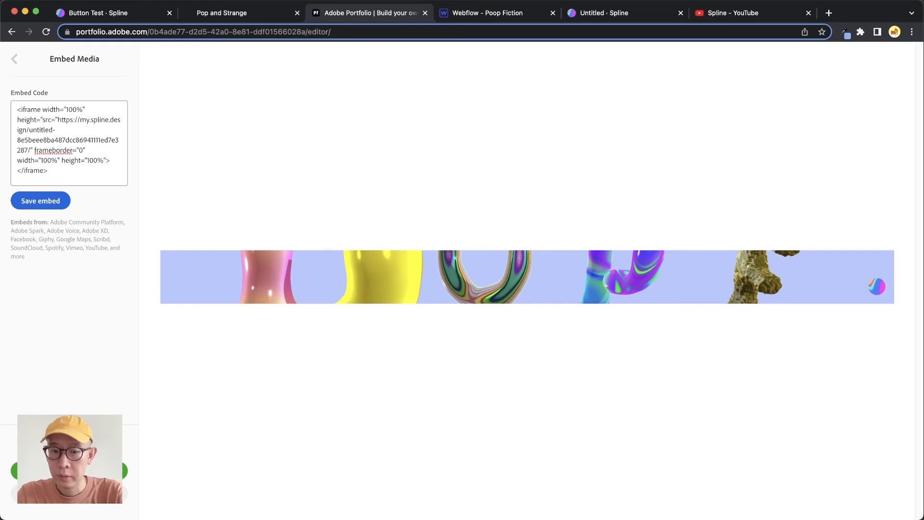
type("100")
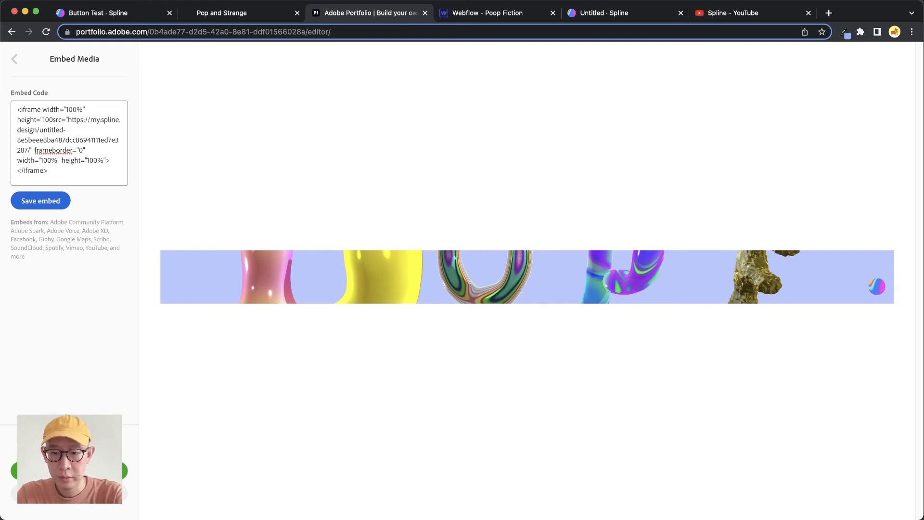
type("%")
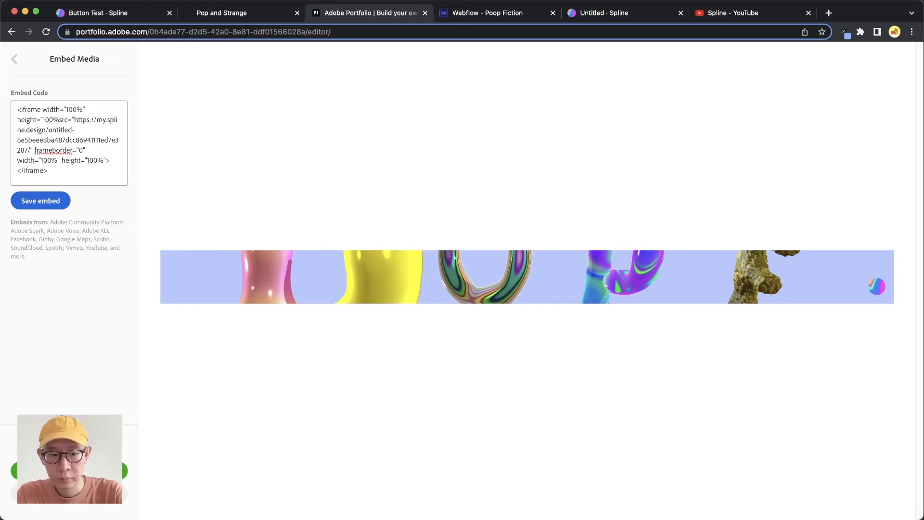
type("\"")
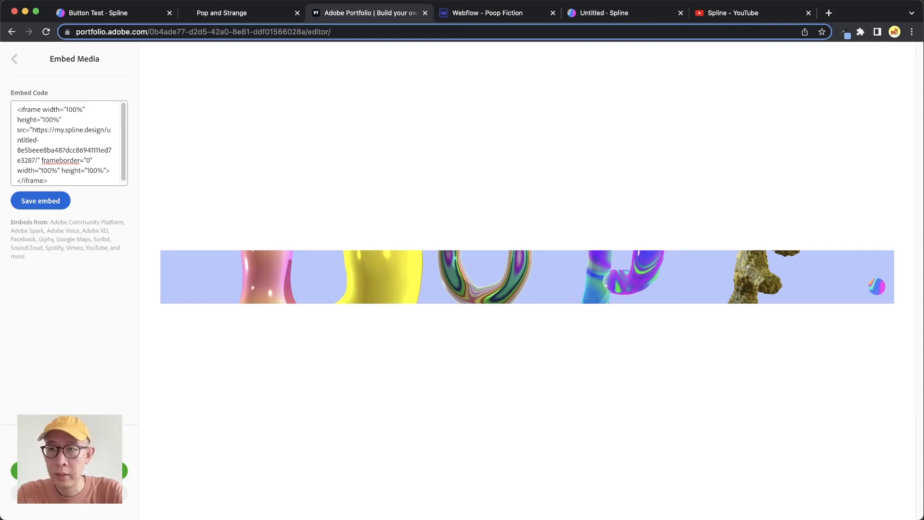
left_click(45, 202)
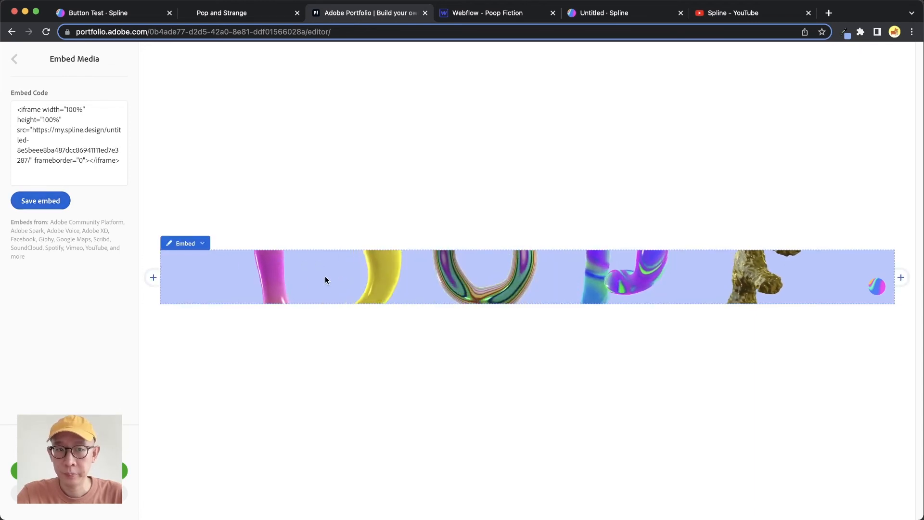
- Set the iframe's height to 800px in the embed code and save the embed
left_click(55, 119)
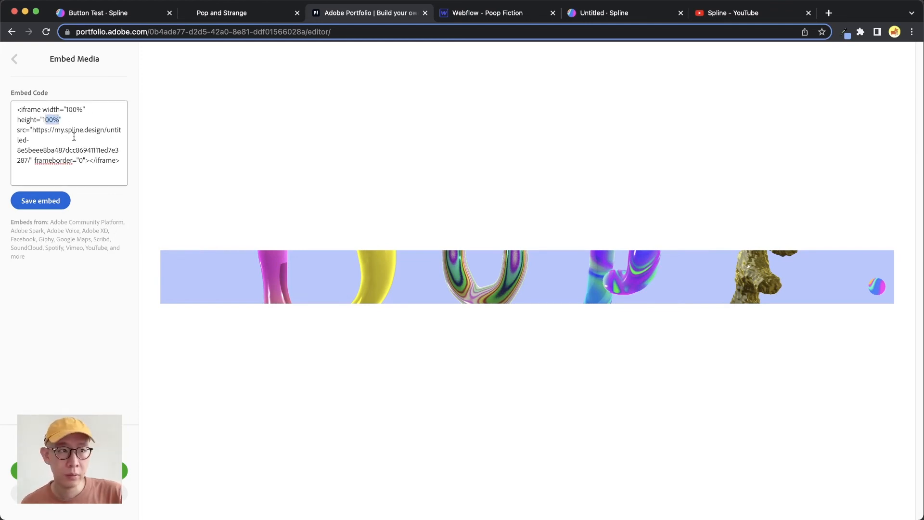
key("BackSpace")
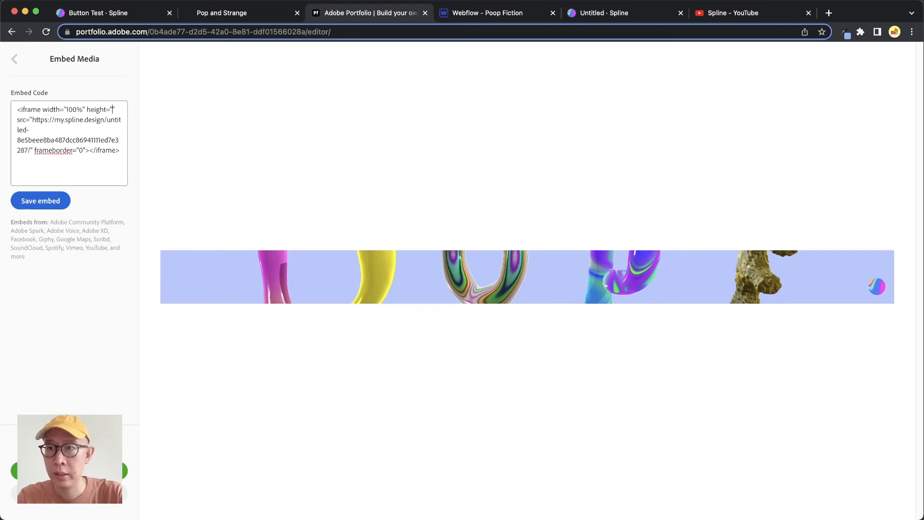
type("800")
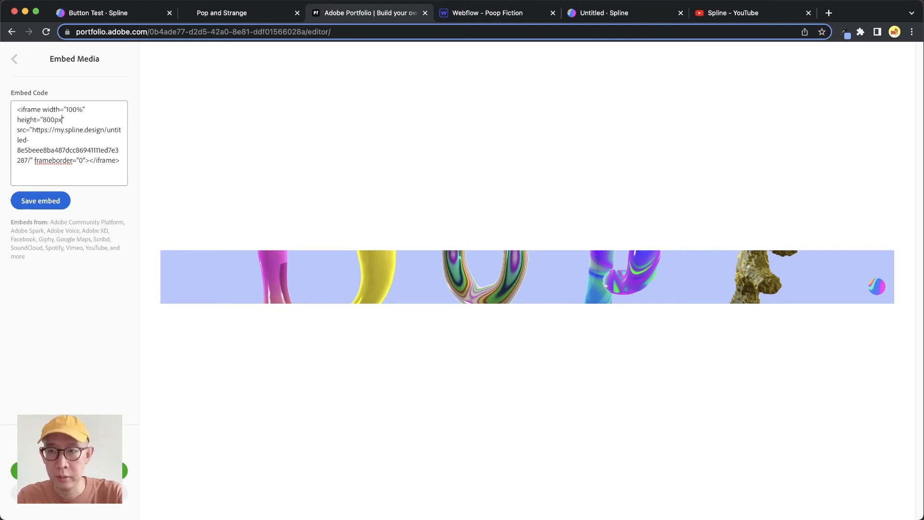
left_click(51, 208)
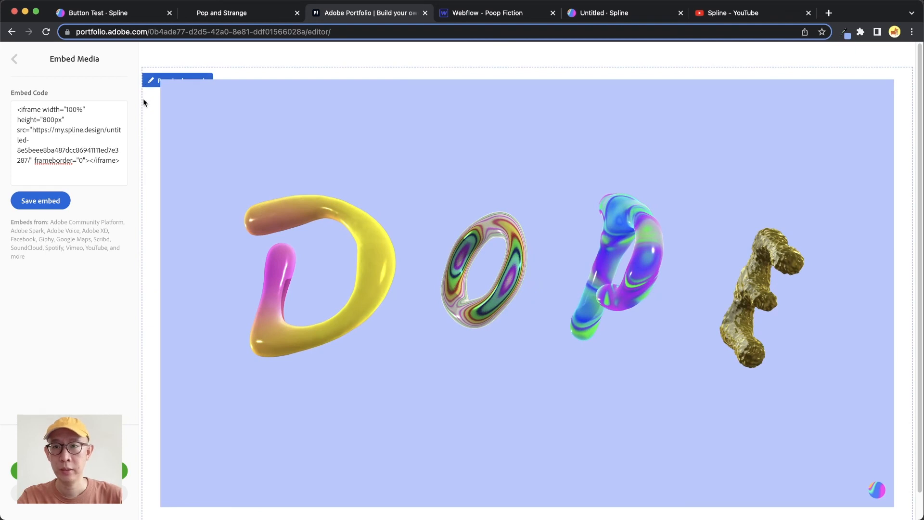
- Set the site-wide background color of the portfolio to the light red #FF6363
left_click(14, 61)
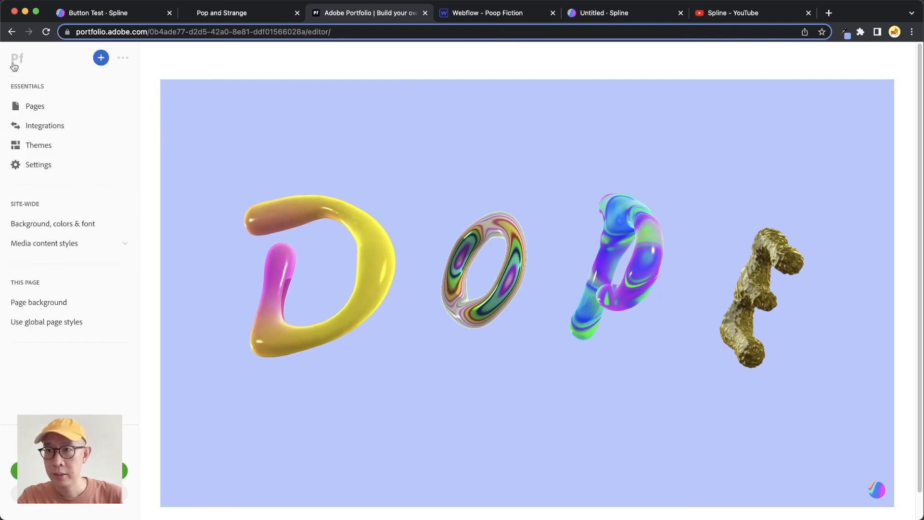
left_click(54, 224)
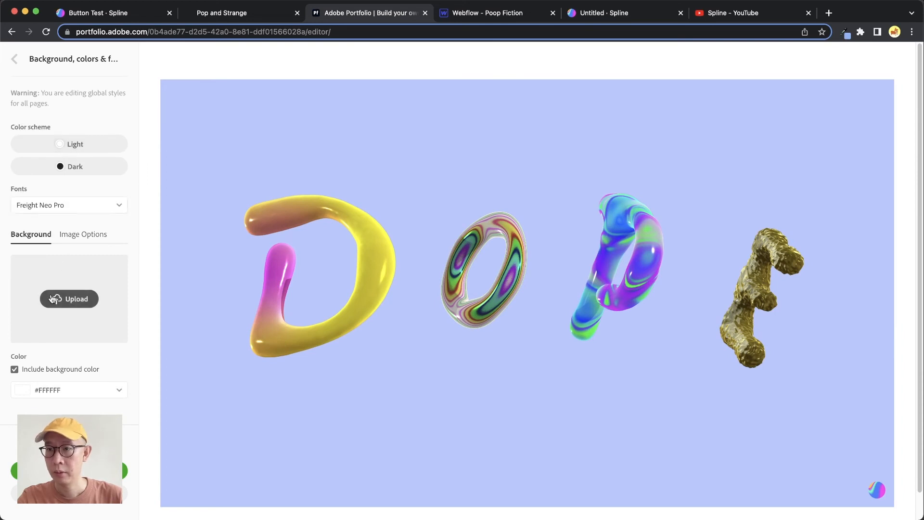
left_click(74, 390)
left_click(75, 407)
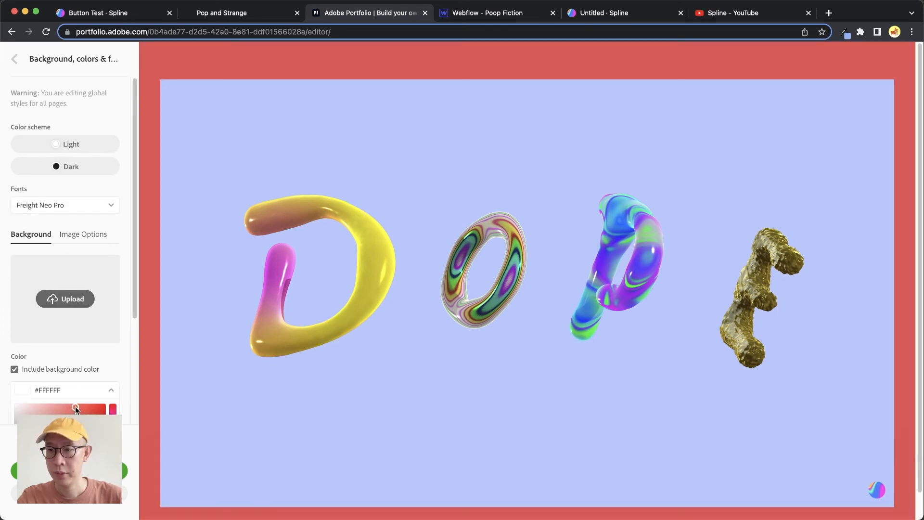
left_click_drag(75, 406, 70, 403)
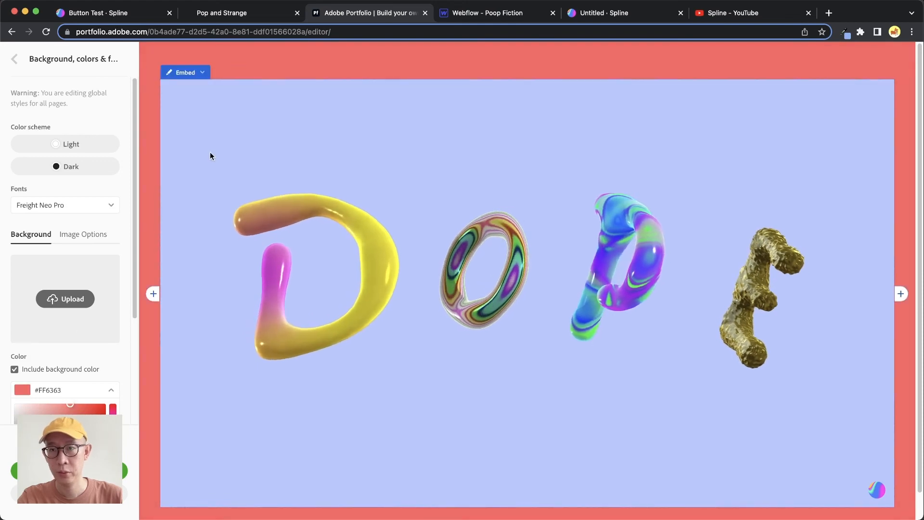
- Switch to the Spline scene, hide its background color in the Public URL export settings, update the export and copy the embed code
left_click(636, 15)
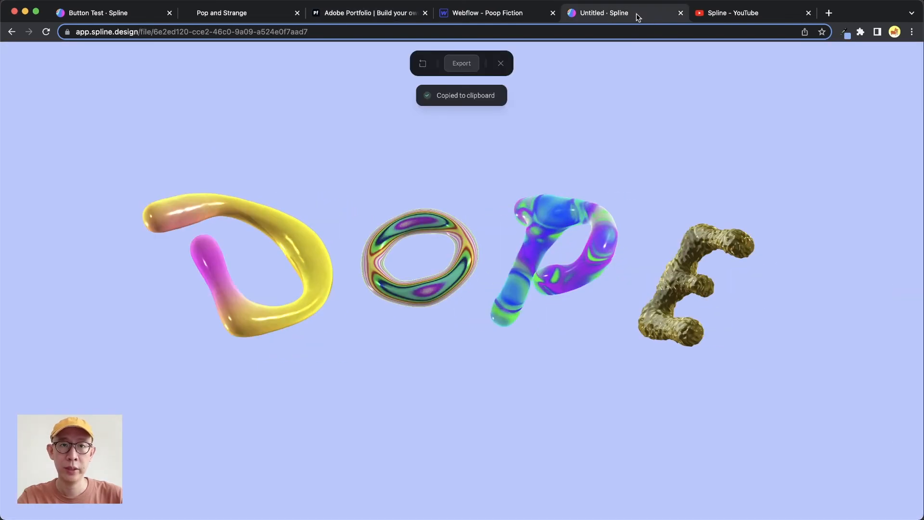
left_click(461, 63)
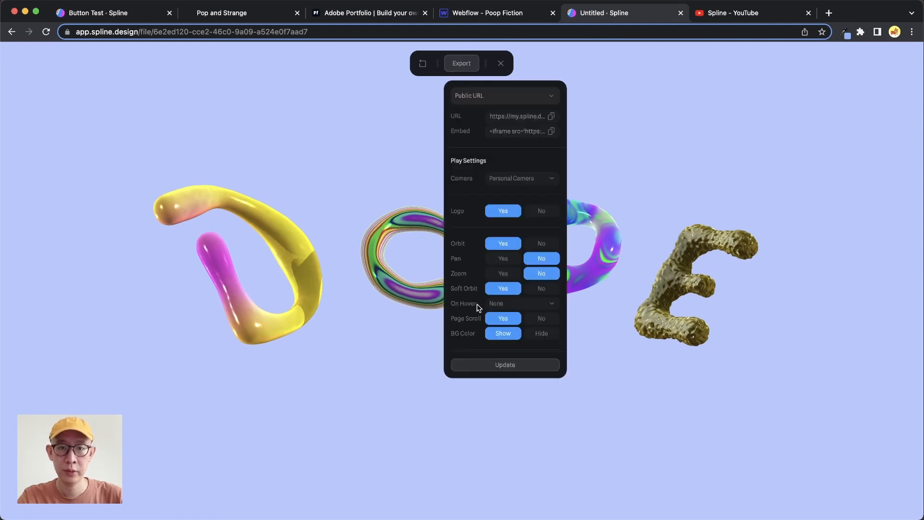
left_click(545, 340)
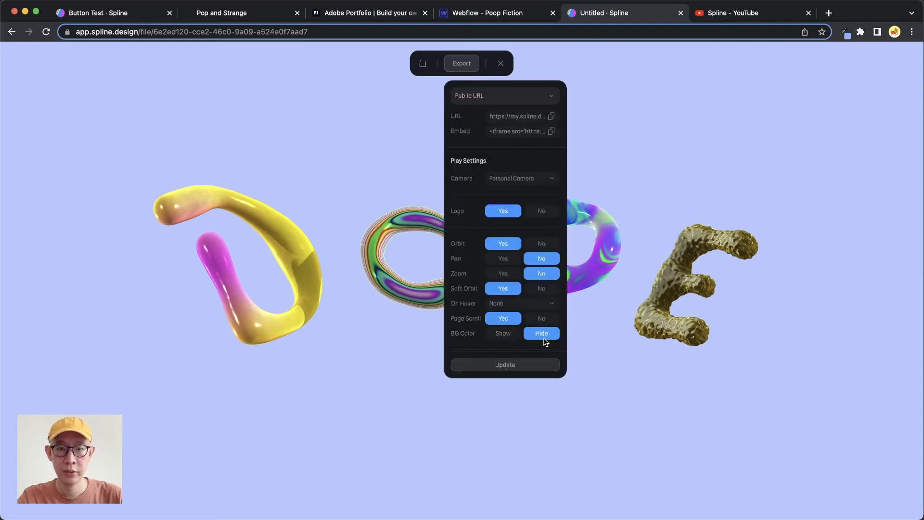
left_click(514, 367)
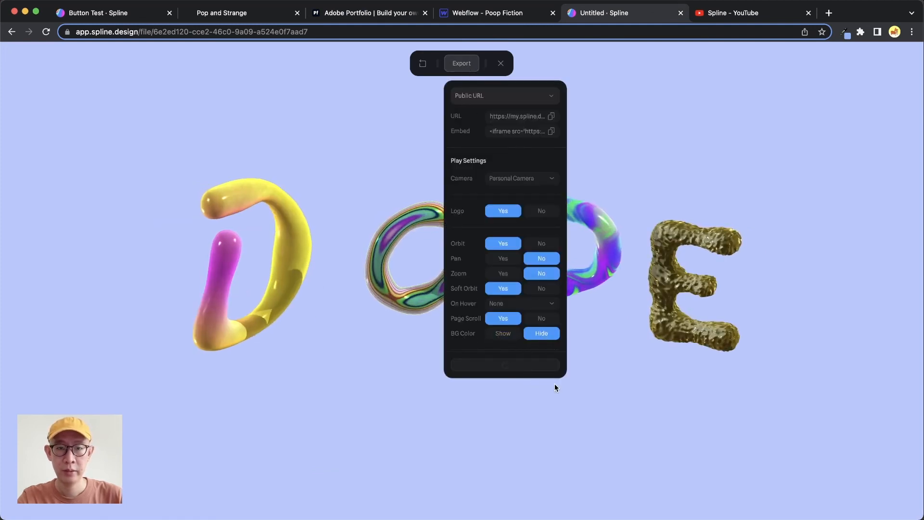
left_click(551, 130)
left_click(552, 131)
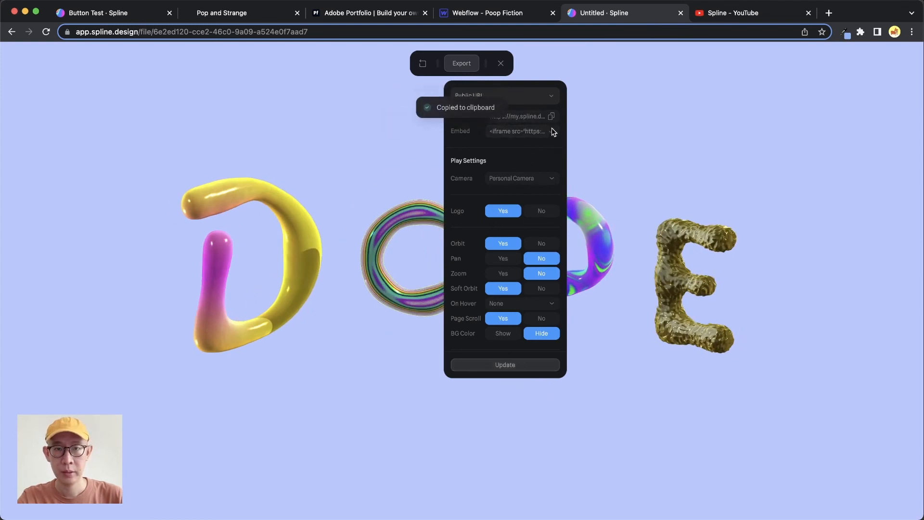
- Switch back to Adobe Portfolio and delete everything from the src attribute onward in the existing embed's iframe code
left_click(374, 13)
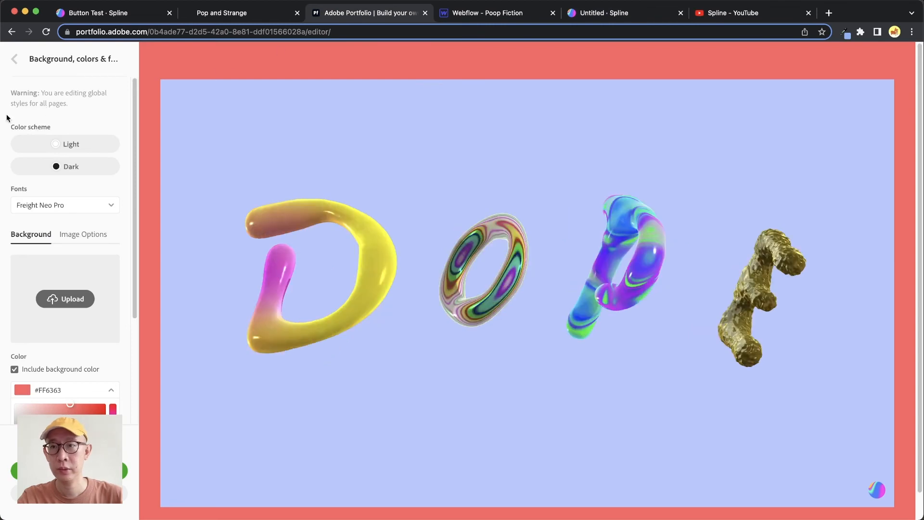
left_click(16, 59)
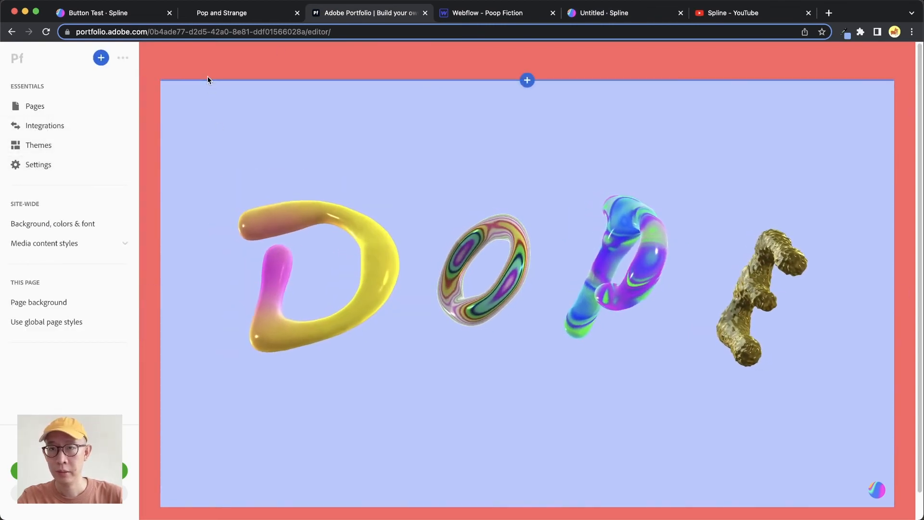
mouse_move(188, 87)
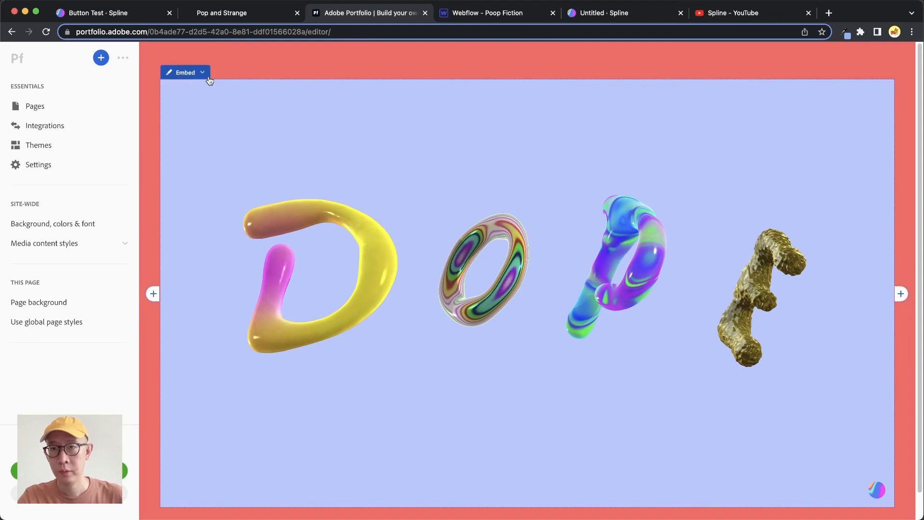
left_click(210, 80)
left_click(216, 152)
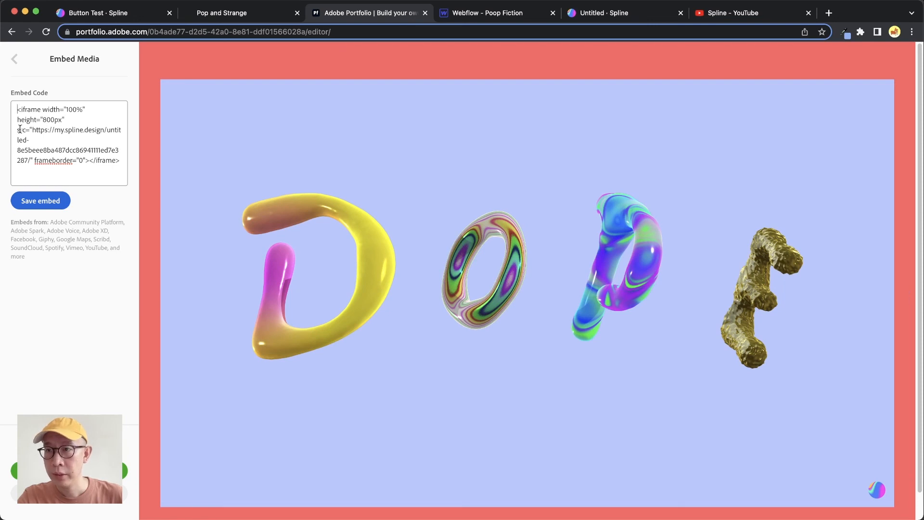
left_click_drag(18, 129, 91, 188)
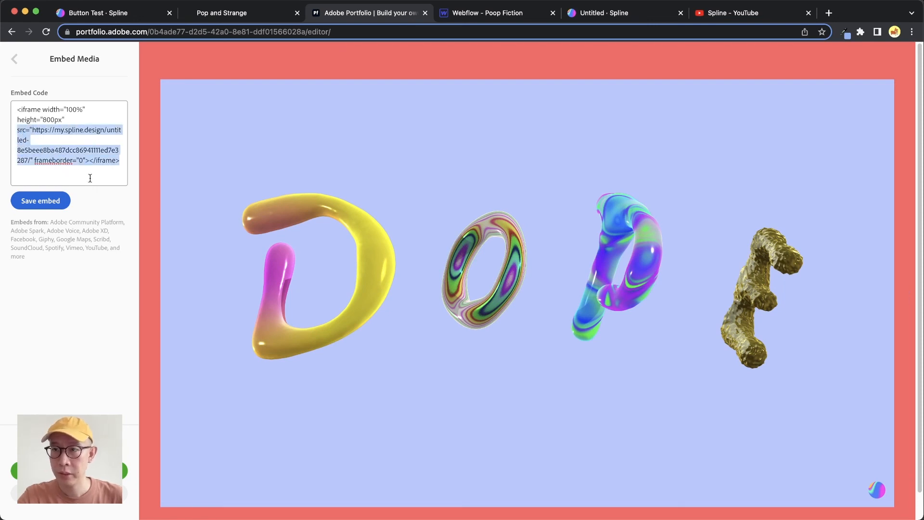
key("BackSpace")
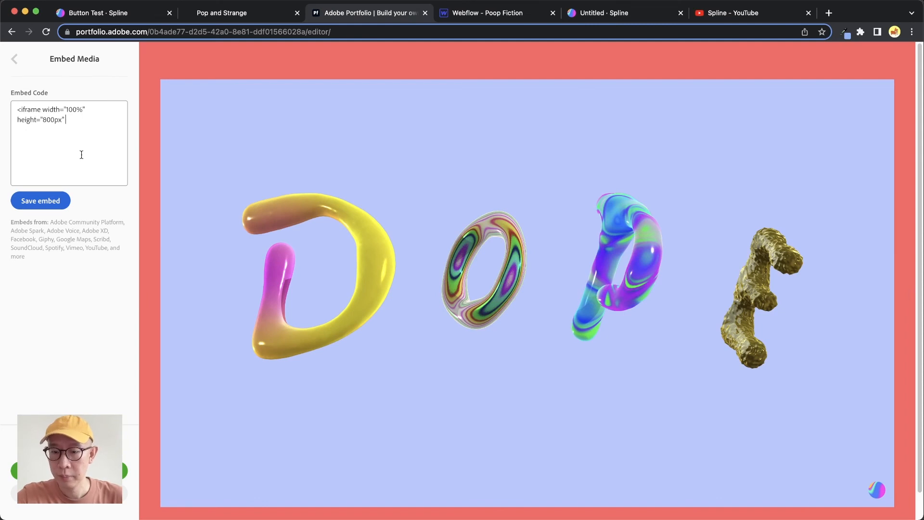
- Paste the copied Spline code after height="800px", remove its duplicate opening <iframe and save the embed
type("<iframe src='https://my.spline.design/untitled-8e5beee8ba487dcc86941111ed7e3287/' frameborder='0' width='100%' height='100%'></iframe>")
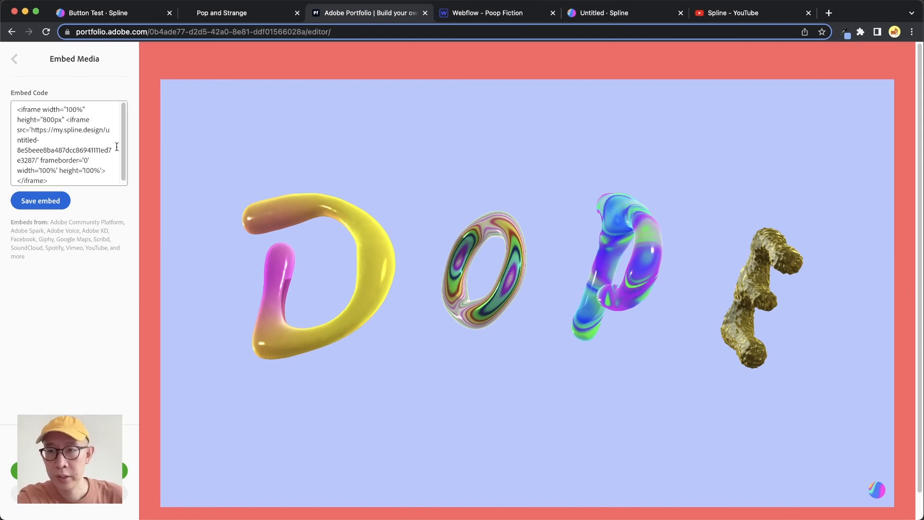
key("BackSpace")
key("BackSpace")
key("BackSpace")
key("BackSpace")
key("BackSpace")
key("BackSpace")
key("BackSpace")
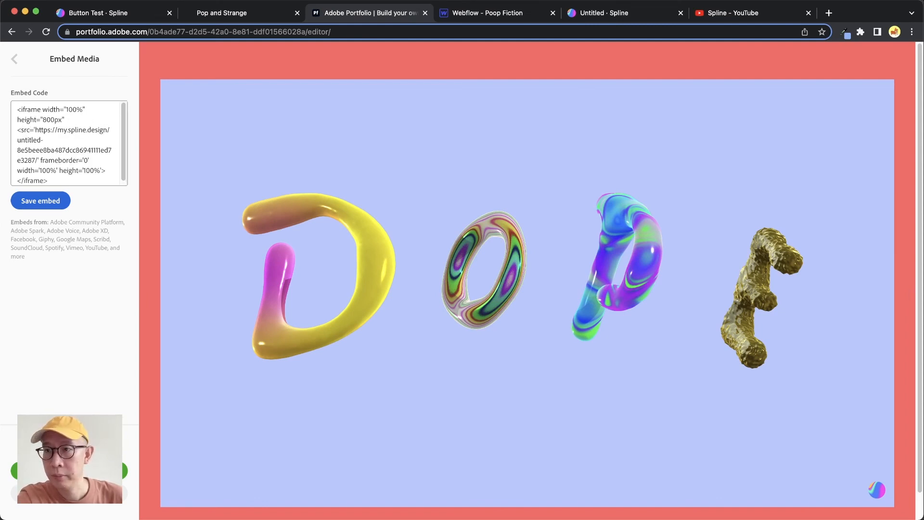
key("BackSpace")
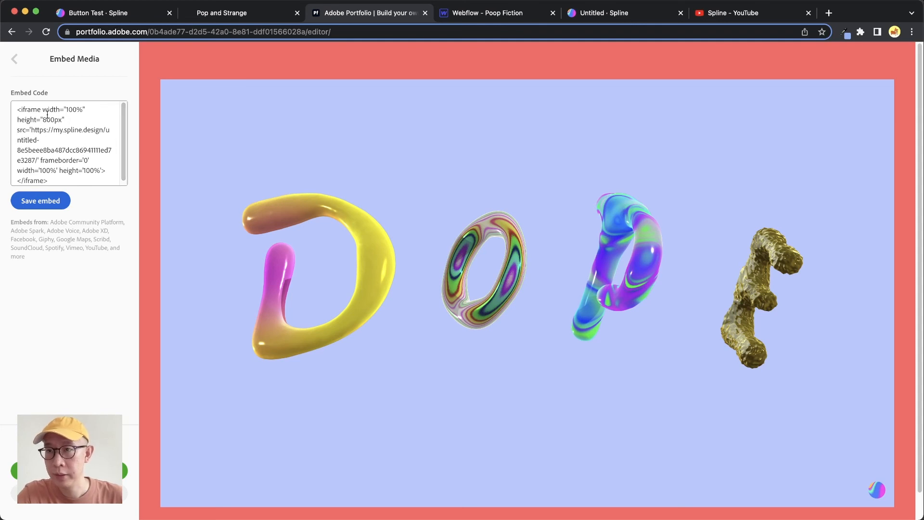
left_click(43, 205)
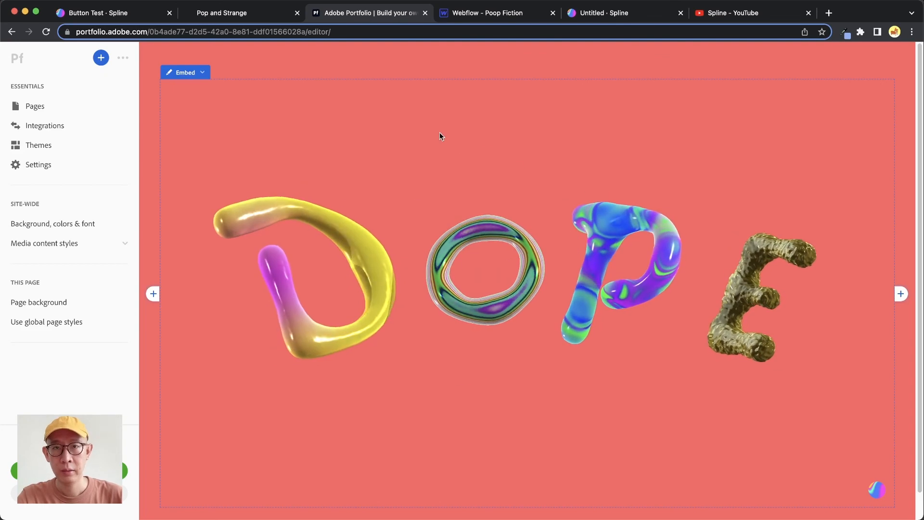
- Switch to the Webflow project and add a Section containing a Div Block to the empty Secret page
left_click(501, 13)
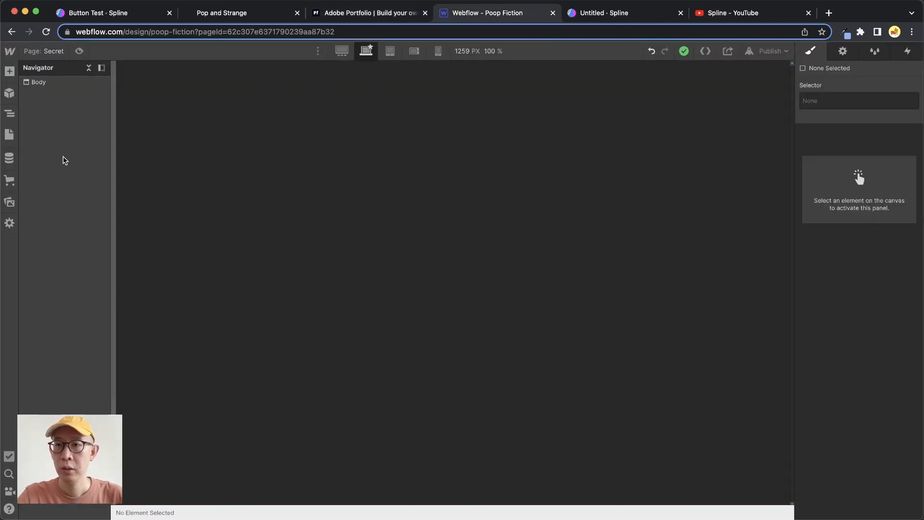
left_click(9, 71)
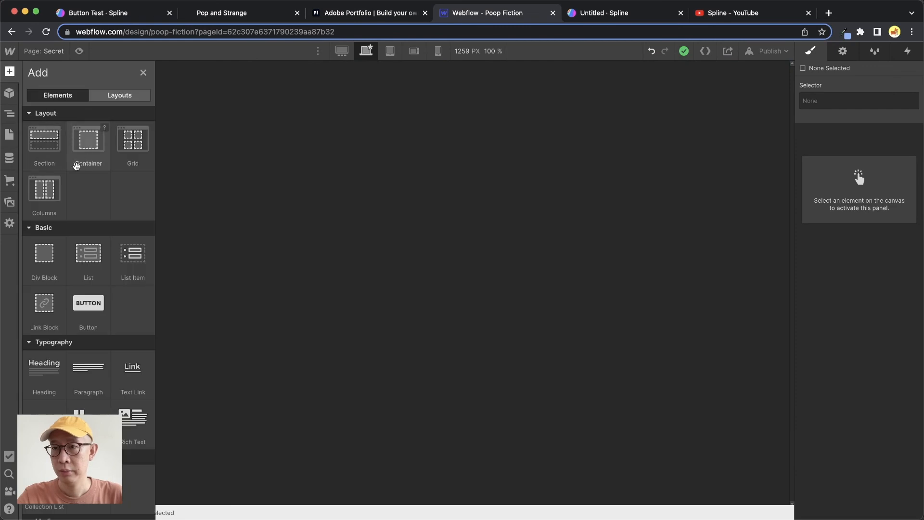
left_click(44, 142)
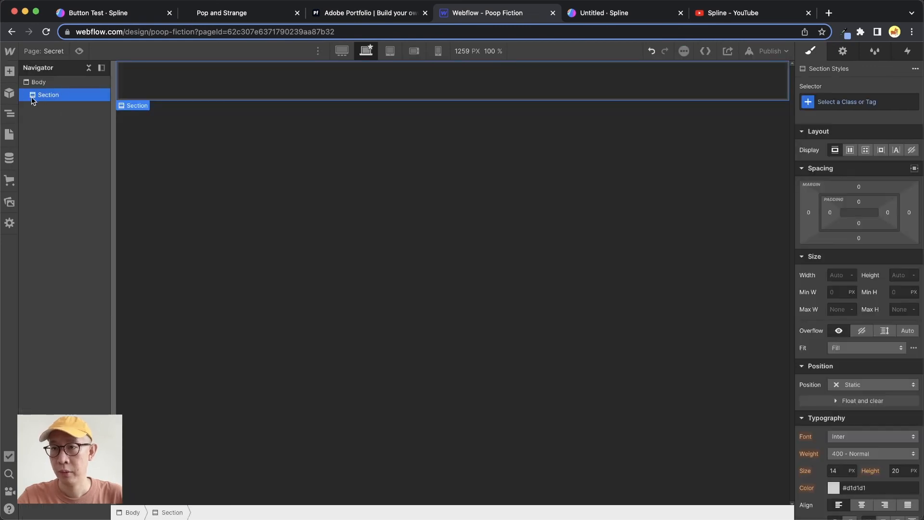
left_click(9, 72)
left_click(48, 257)
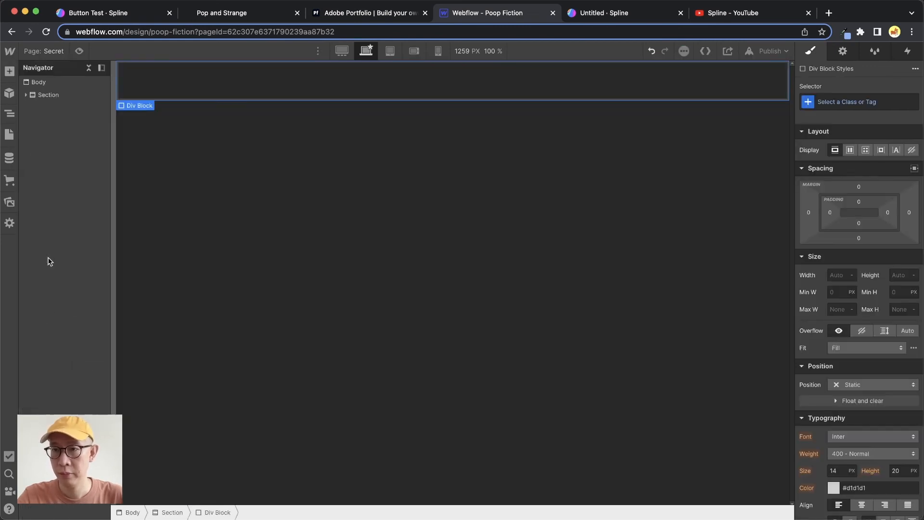
left_click(26, 94)
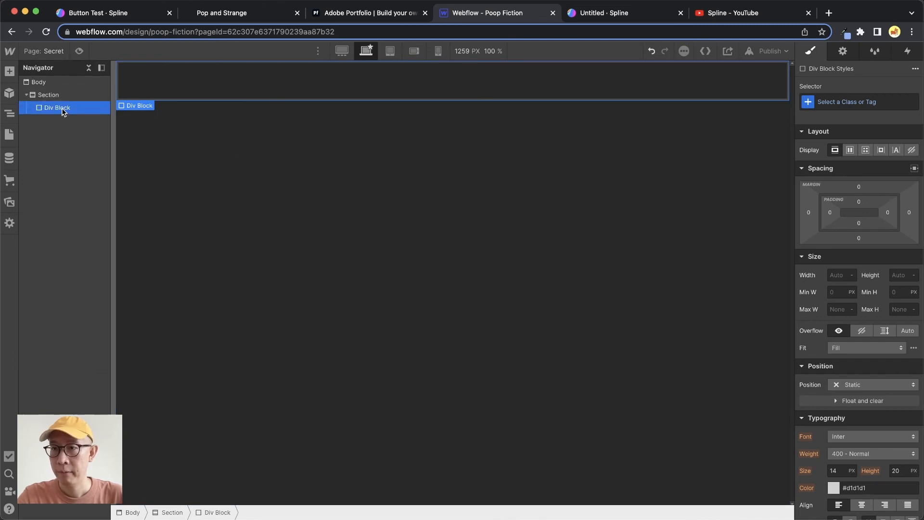
- Add an HTML Embed inside the Div Block, paste the copied Spline iframe code into it, and save and close the code editor
left_click(10, 71)
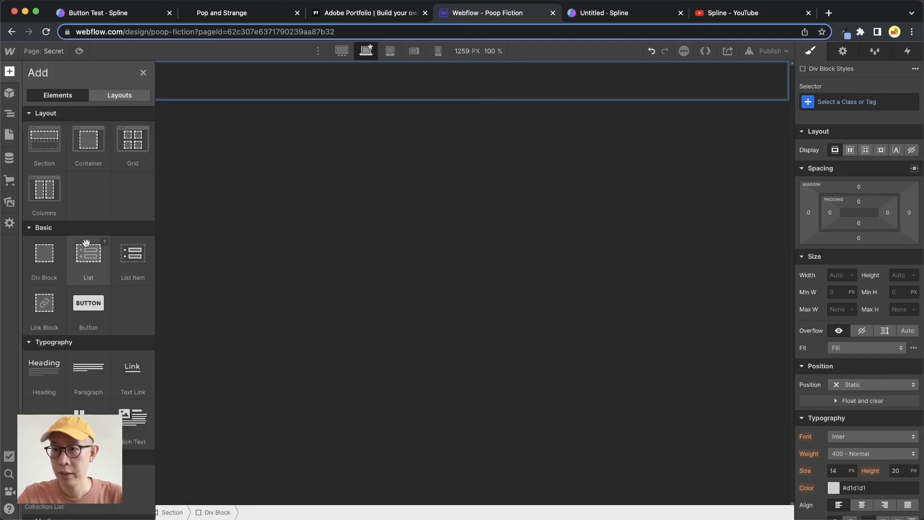
scroll(79, 279, "down", 10)
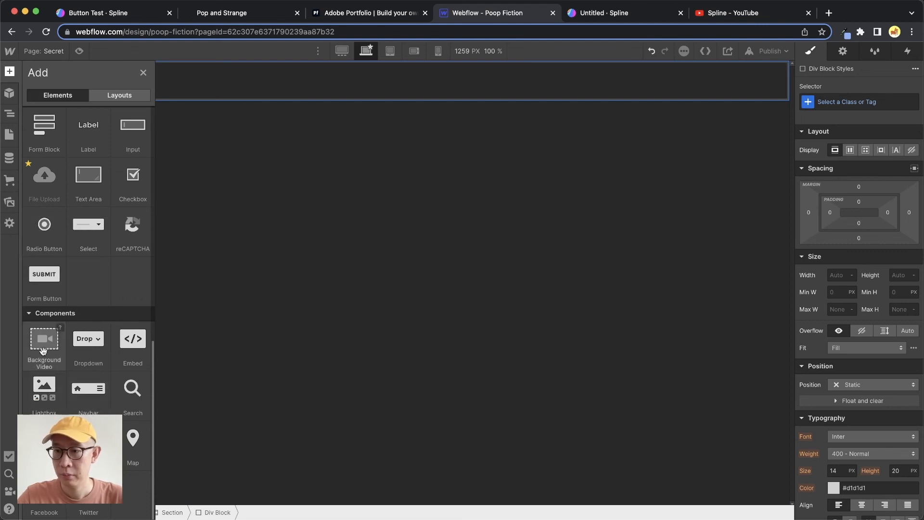
left_click(139, 347)
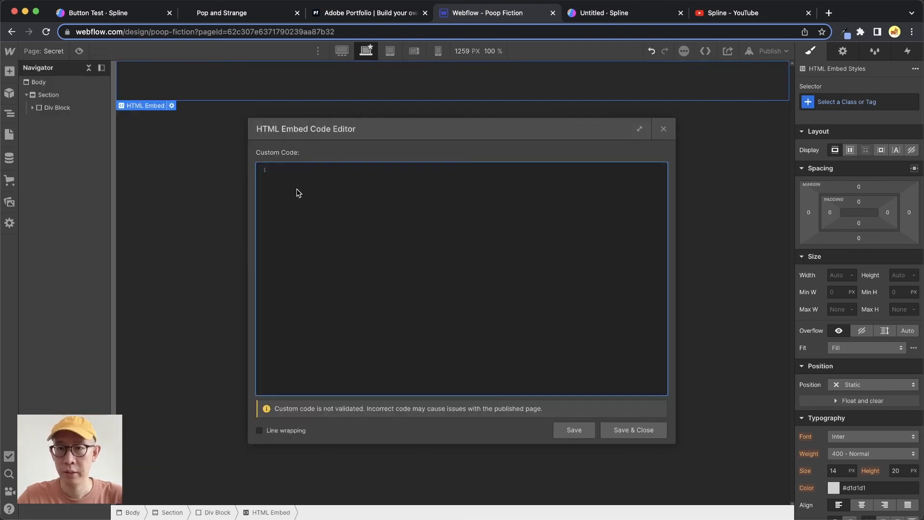
type("<iframe src='https://my.spline.design/untitled-8e5beee8ba487dcc86941111ed7e3287/' frameborder='0' width='100%' height='100%'></iframe>")
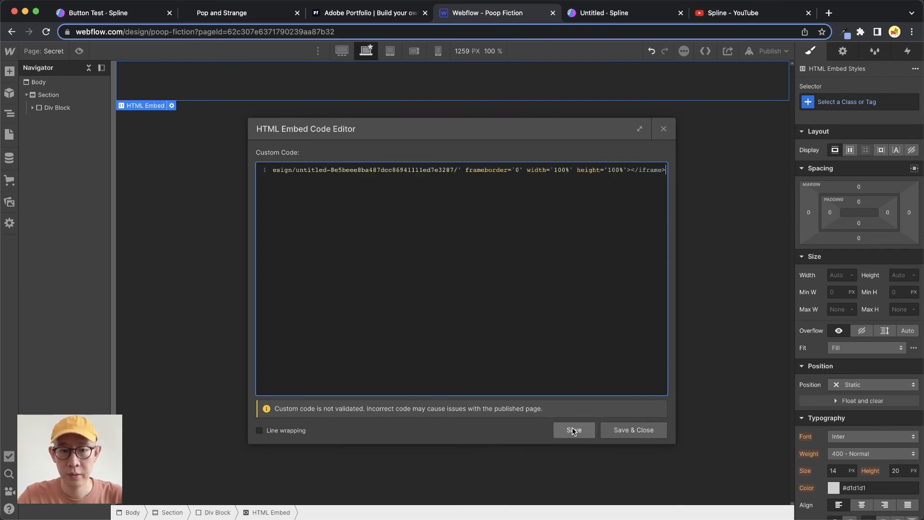
left_click(622, 431)
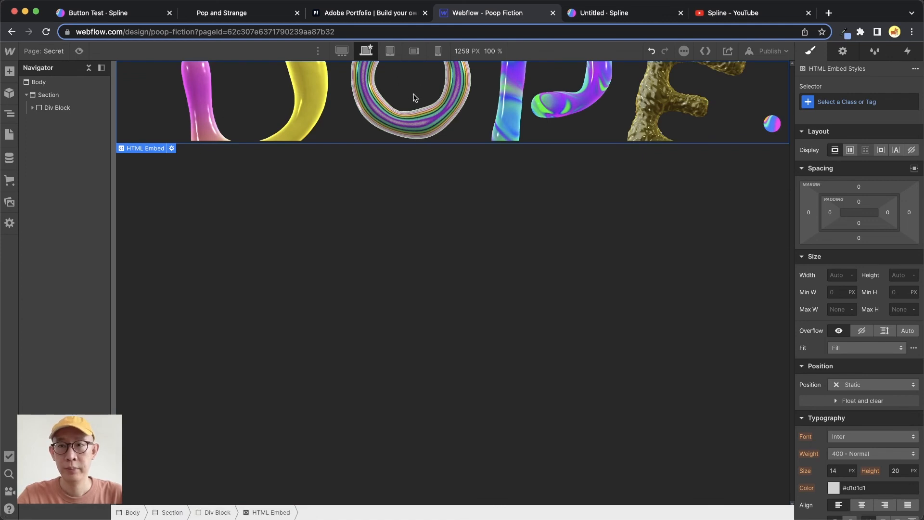
- Set the HTML Embed's height to 70 VH
left_click(33, 107)
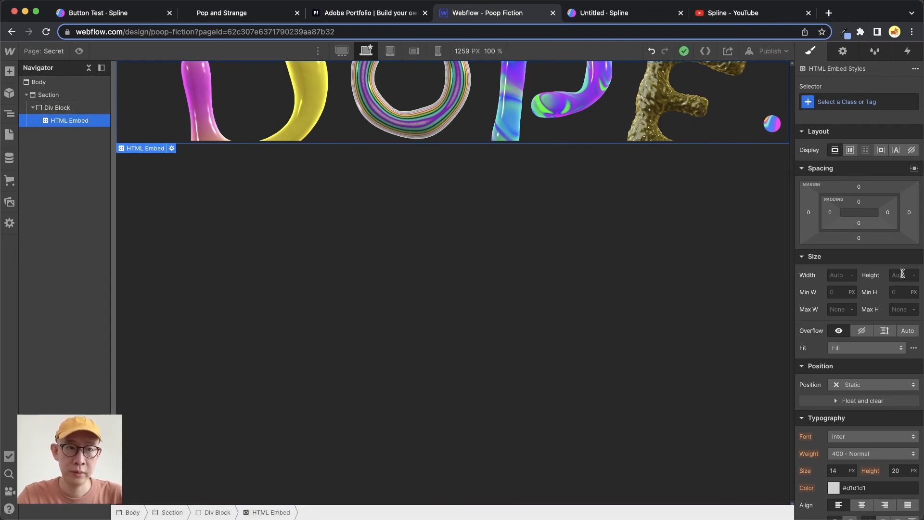
left_click(901, 275)
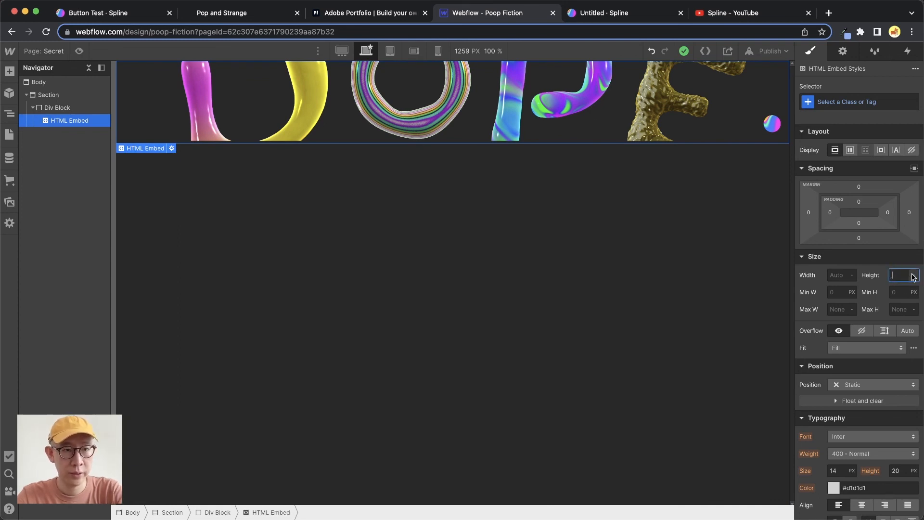
left_click(915, 276)
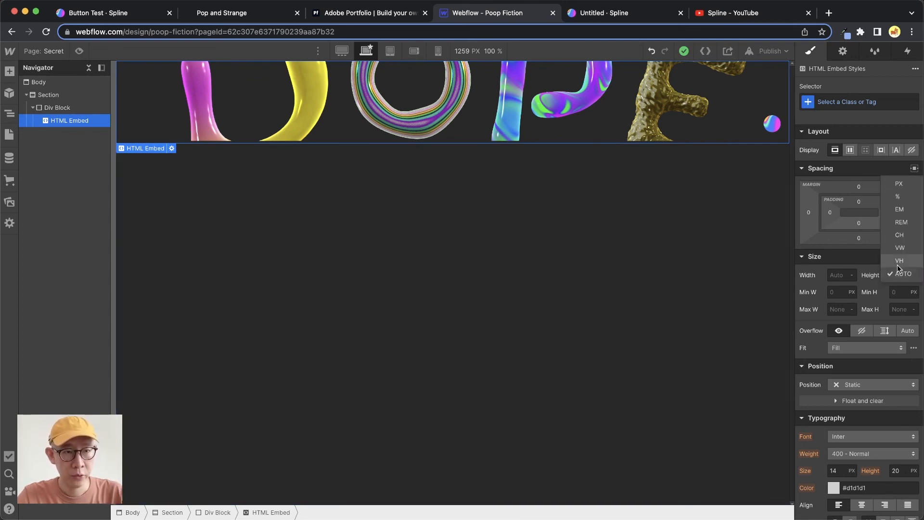
left_click(910, 264)
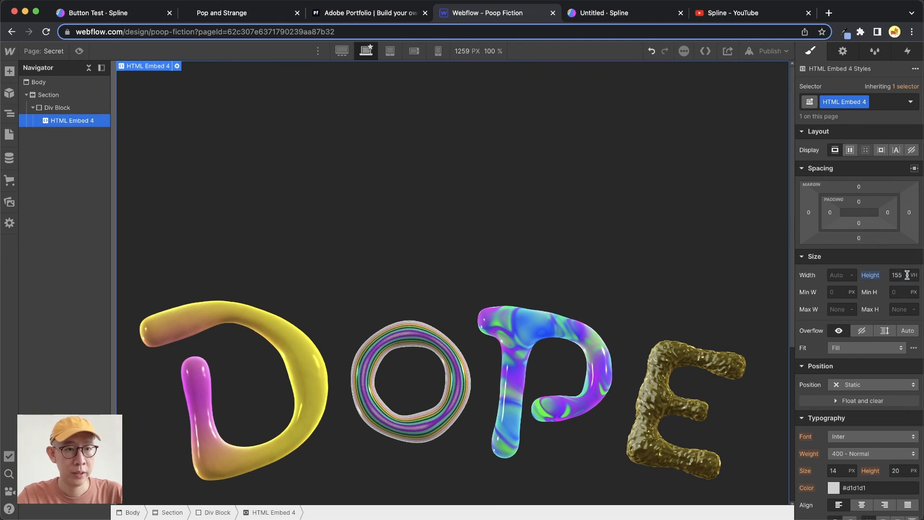
left_click(906, 275)
double_click(904, 275)
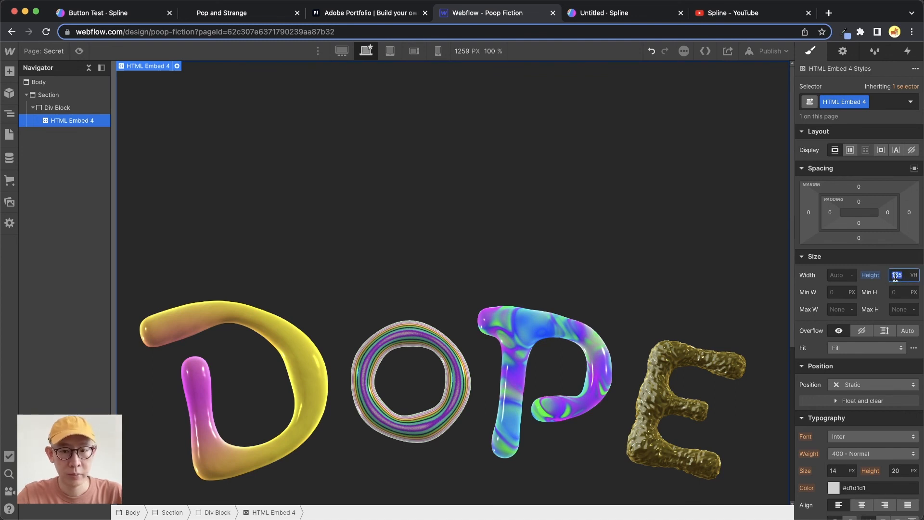
type("70")
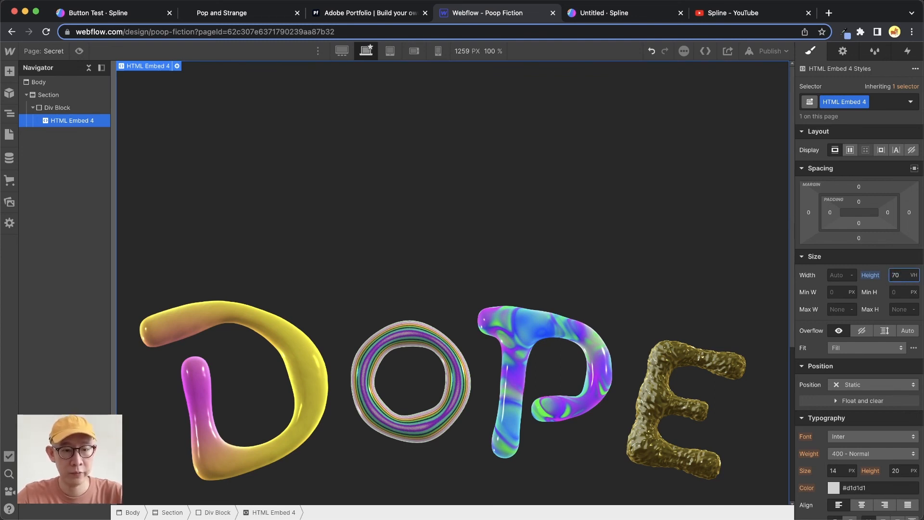
key("Return")
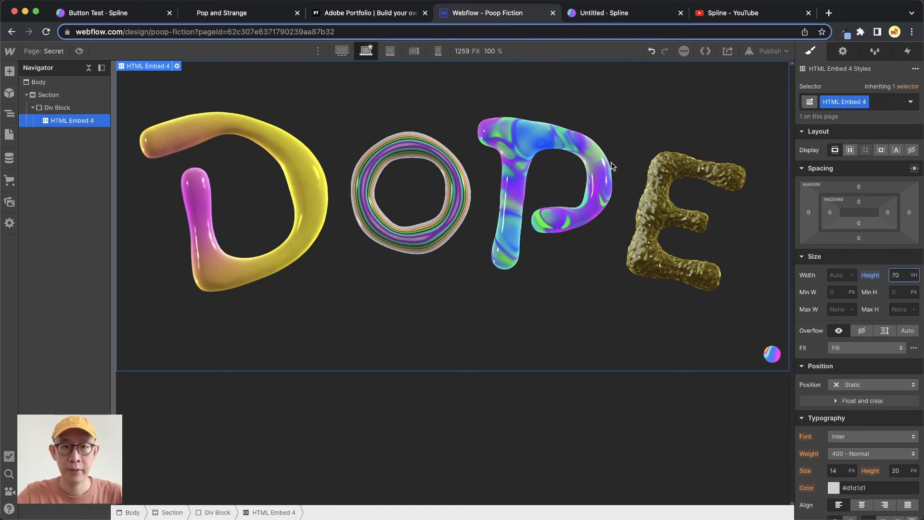
- Preview the Webflow page with the embedded letters, exit the preview and switch back to the Adobe Portfolio page
left_click(79, 51)
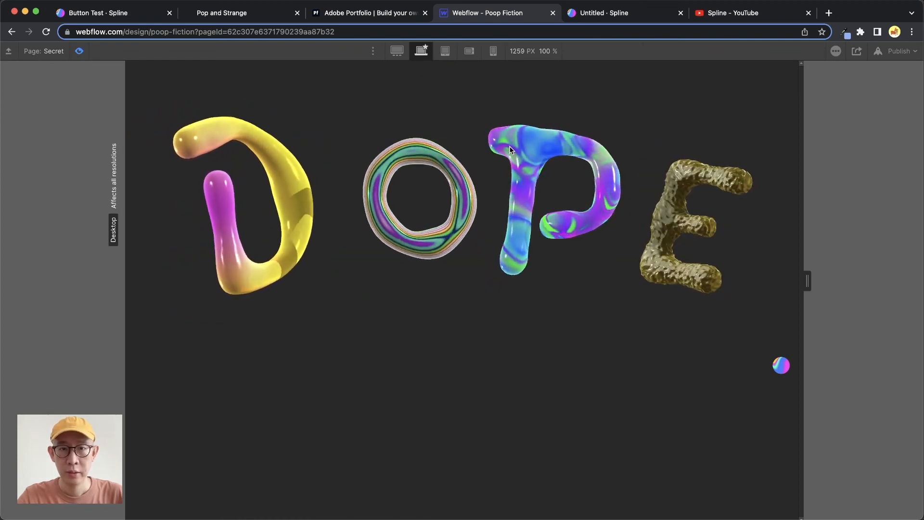
left_click(79, 51)
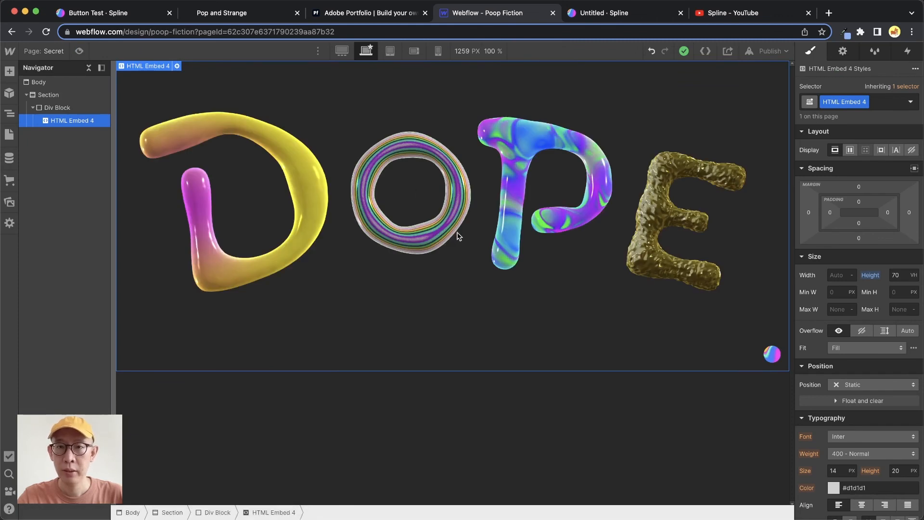
left_click(356, 13)
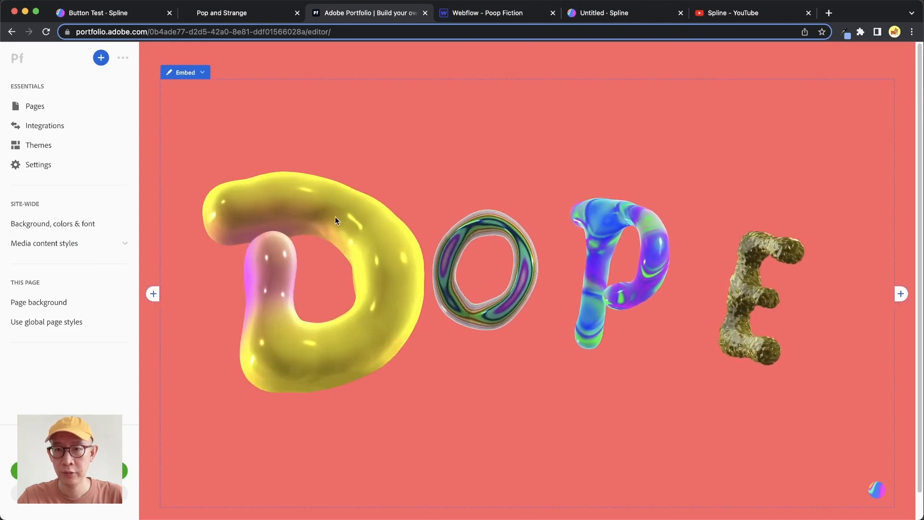